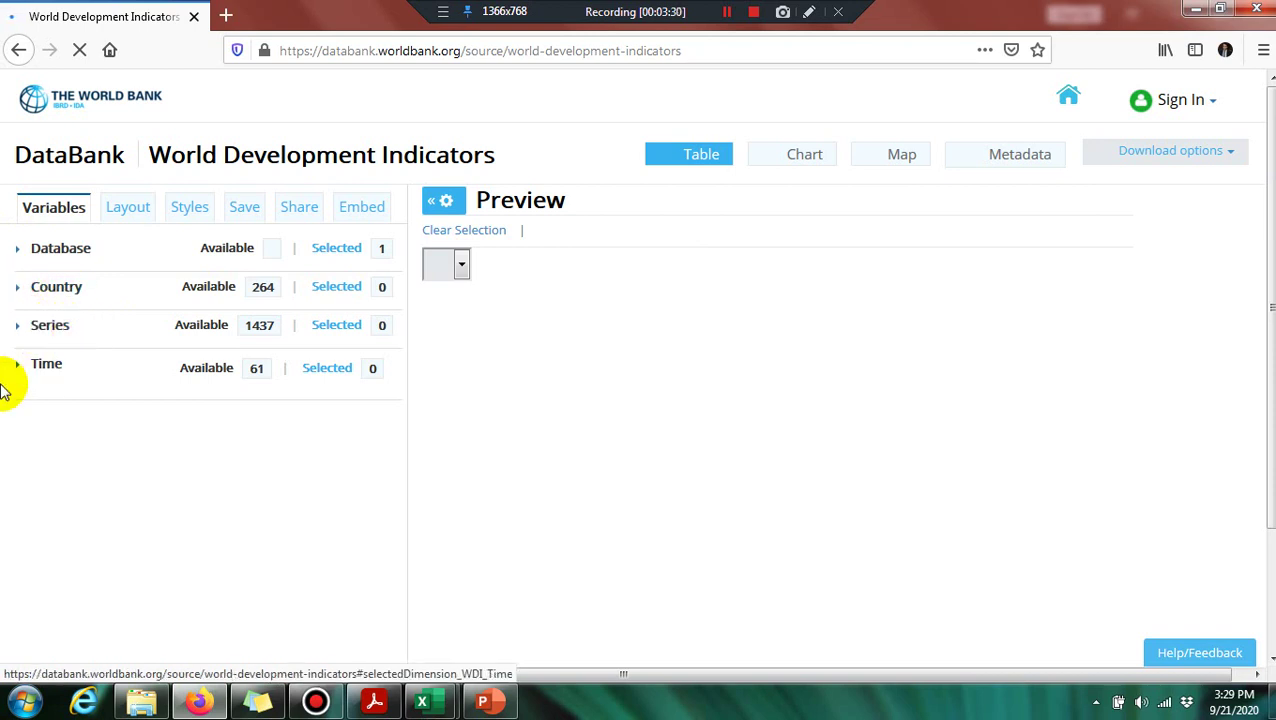
Select Pakistan from the countries starting with P as the report's country
{"action": "left_click", "coordinate": [21, 292]}
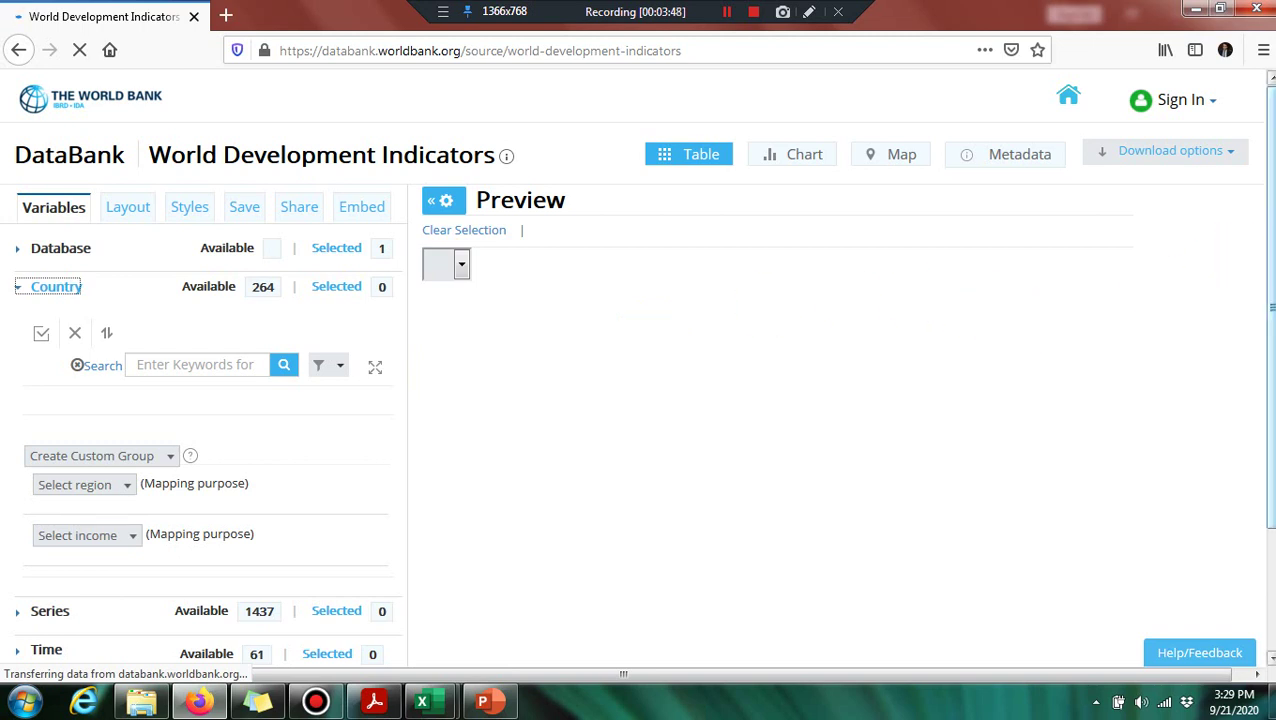
{"action": "scroll", "coordinate": [1265, 296], "scroll_direction": "down", "scroll_amount": 2}
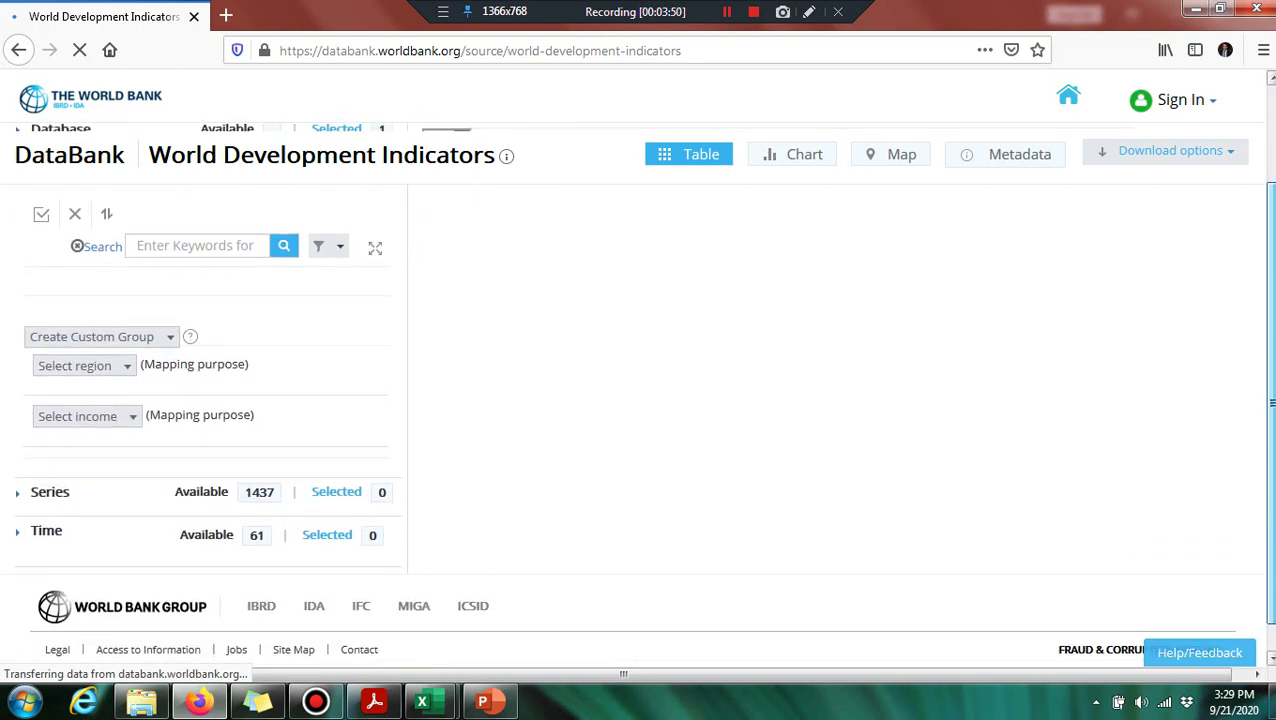
{"action": "scroll", "coordinate": [155, 395], "scroll_direction": "up", "scroll_amount": 1}
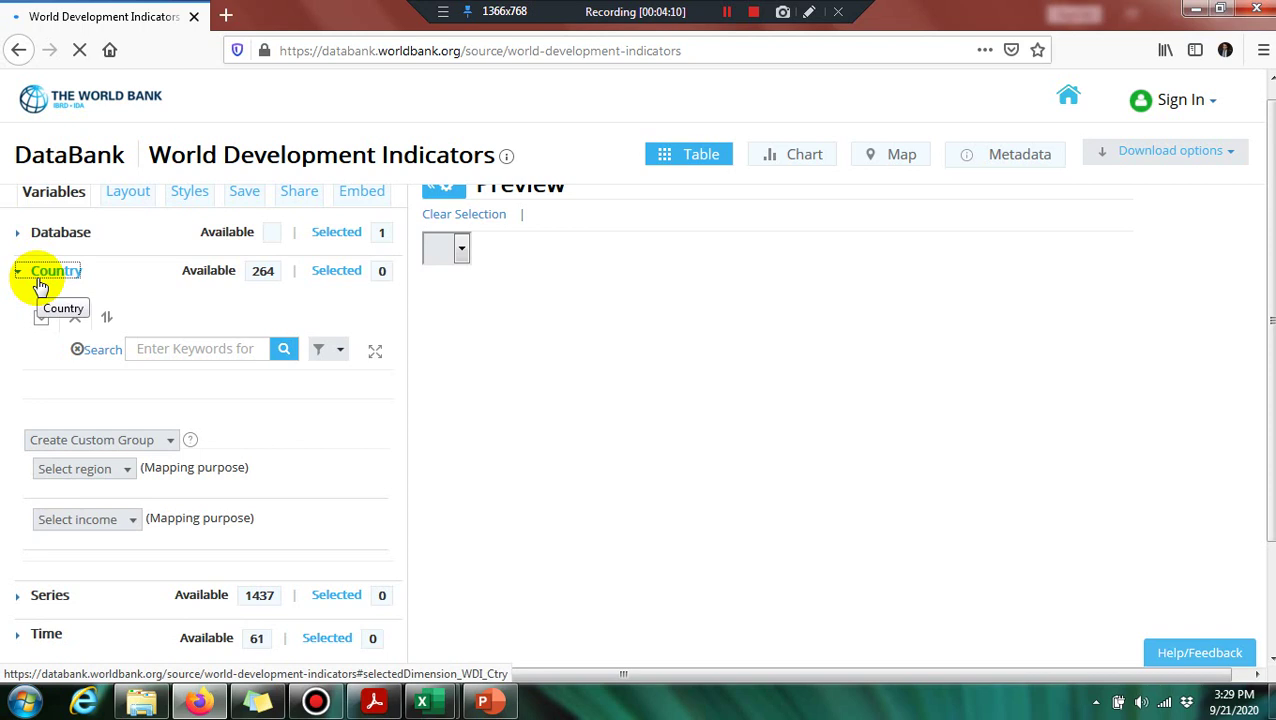
{"action": "left_click", "coordinate": [16, 601]}
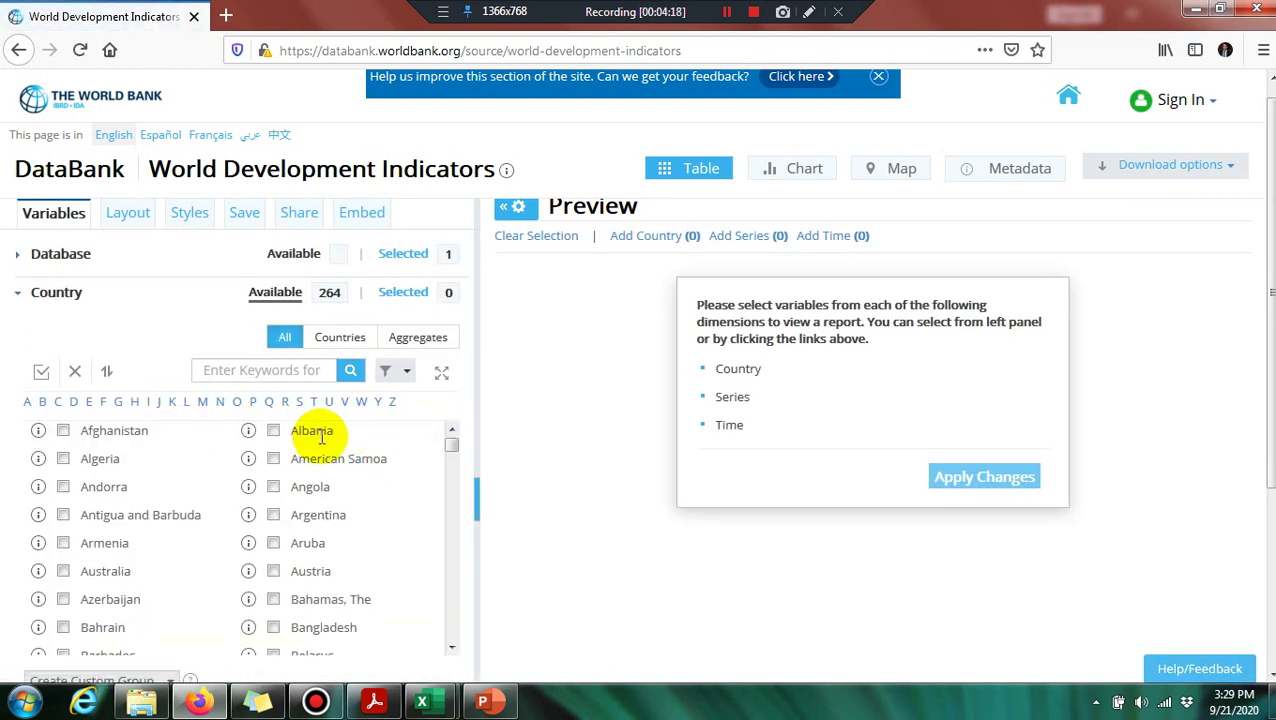
{"action": "left_click", "coordinate": [254, 402]}
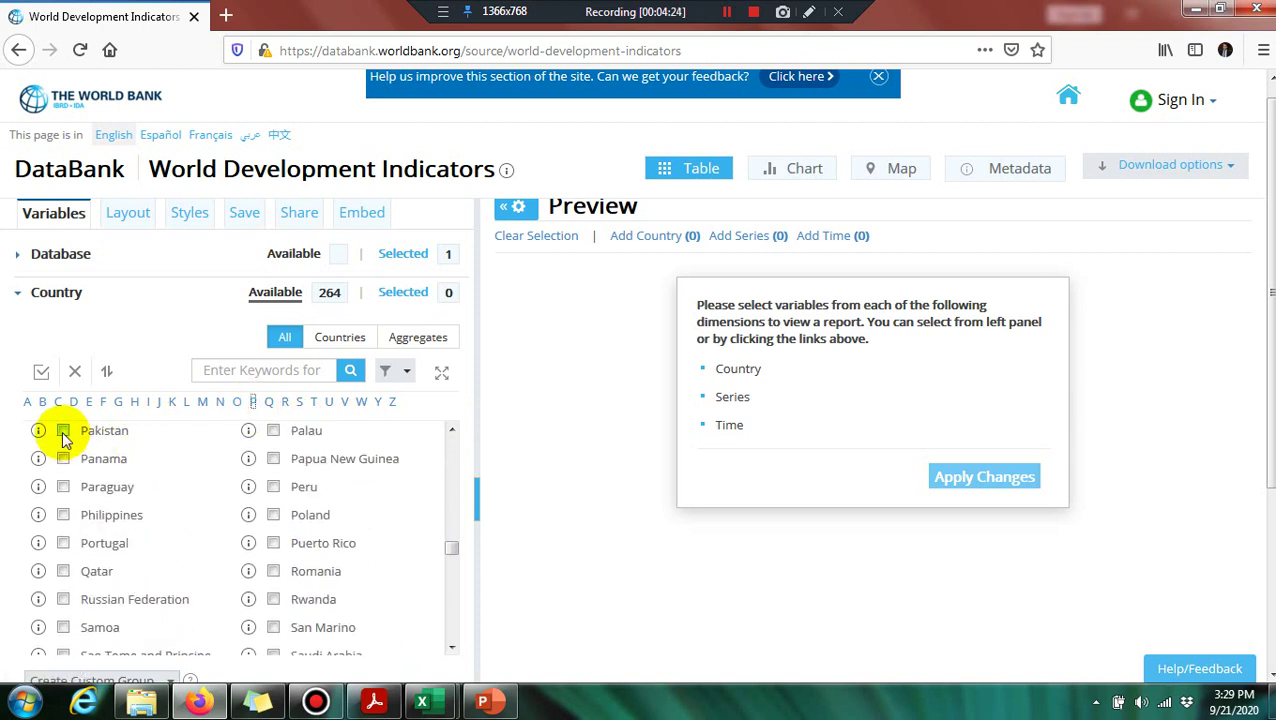
{"action": "left_click", "coordinate": [63, 432]}
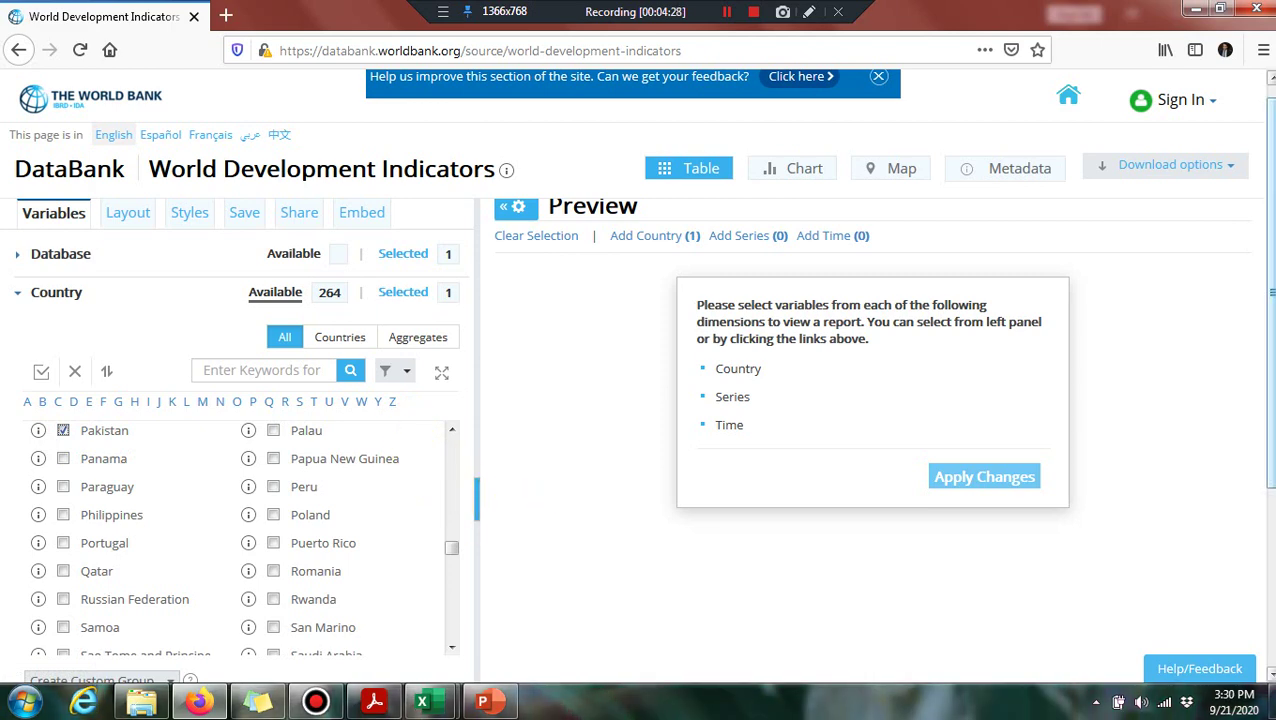
Select all available indicators in the Series dimension
{"action": "scroll", "coordinate": [1108, 420], "scroll_direction": "down", "scroll_amount": 3}
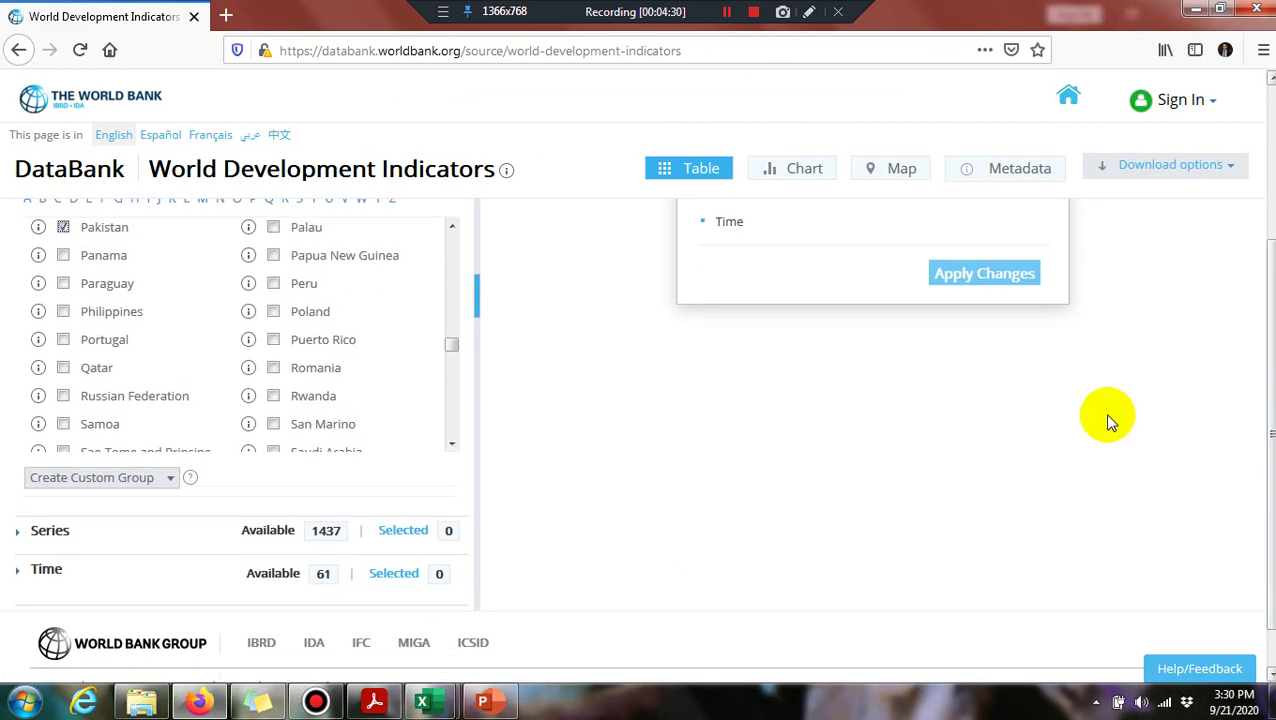
{"action": "left_click", "coordinate": [20, 533]}
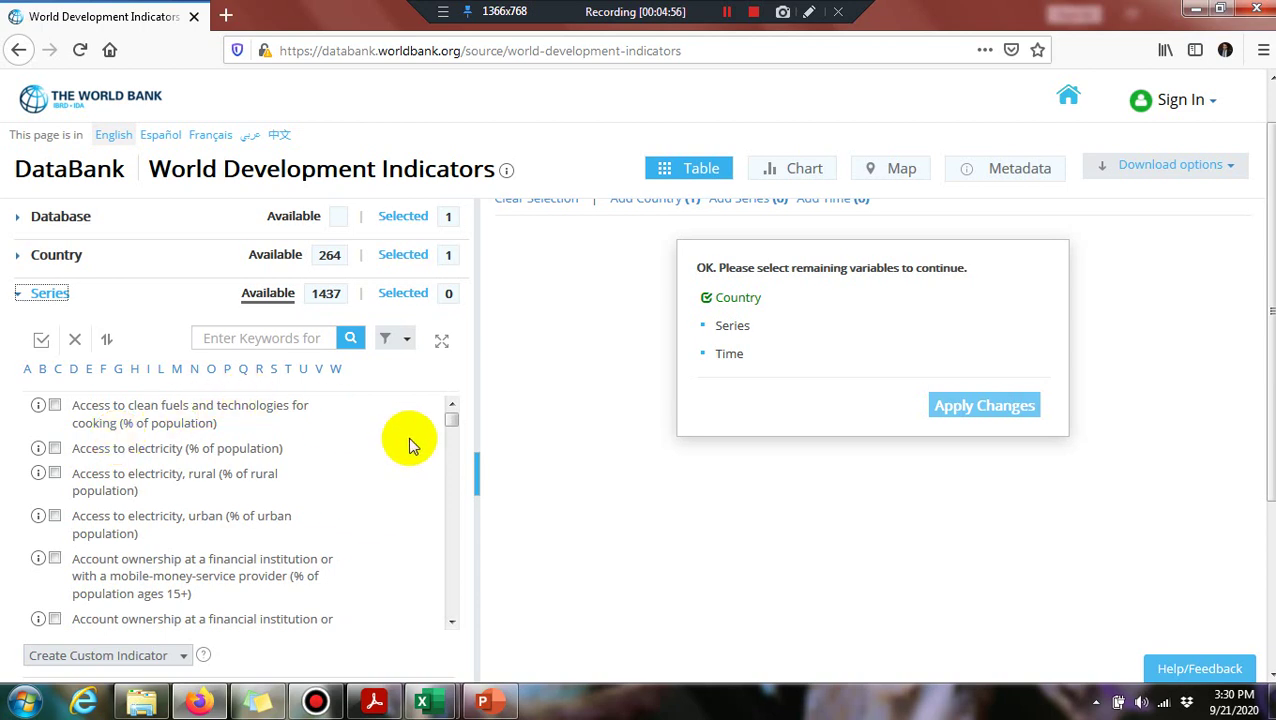
{"action": "left_click", "coordinate": [43, 342]}
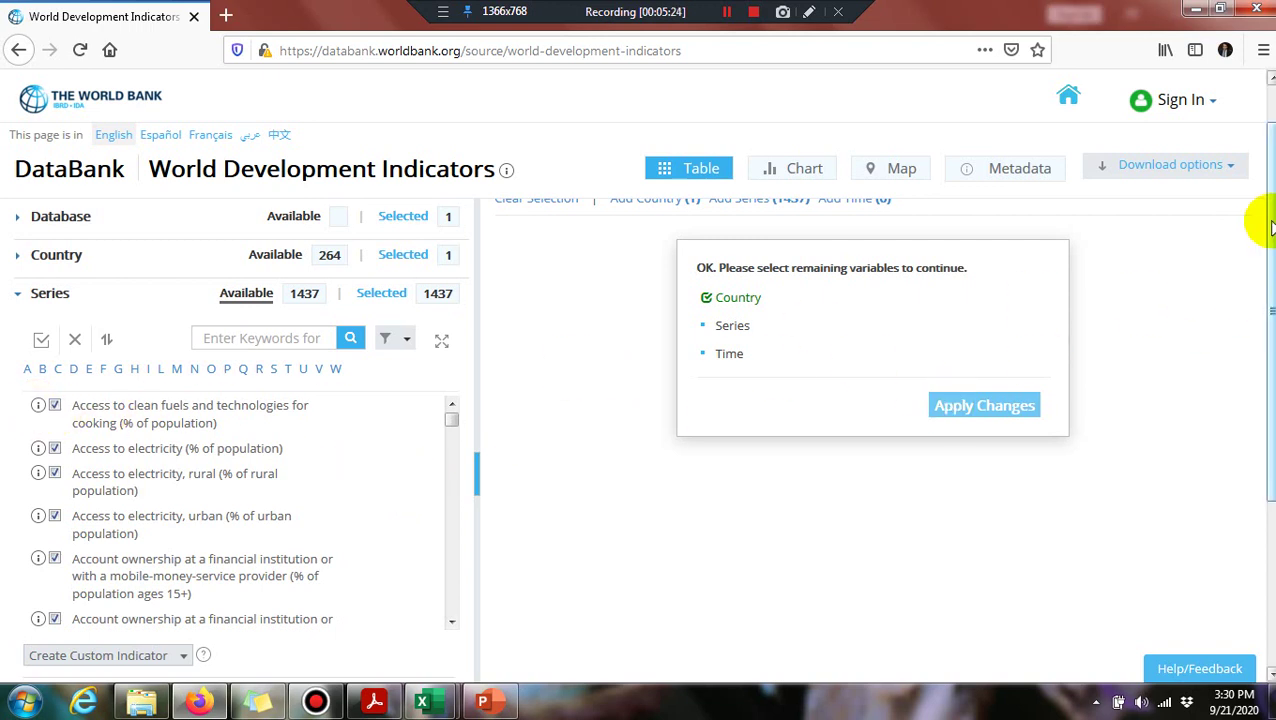
Select all available years from 1960 to 2020 in the Time dimension and apply the changes to the report
{"action": "scroll", "coordinate": [1248, 228], "scroll_direction": "down", "scroll_amount": 3}
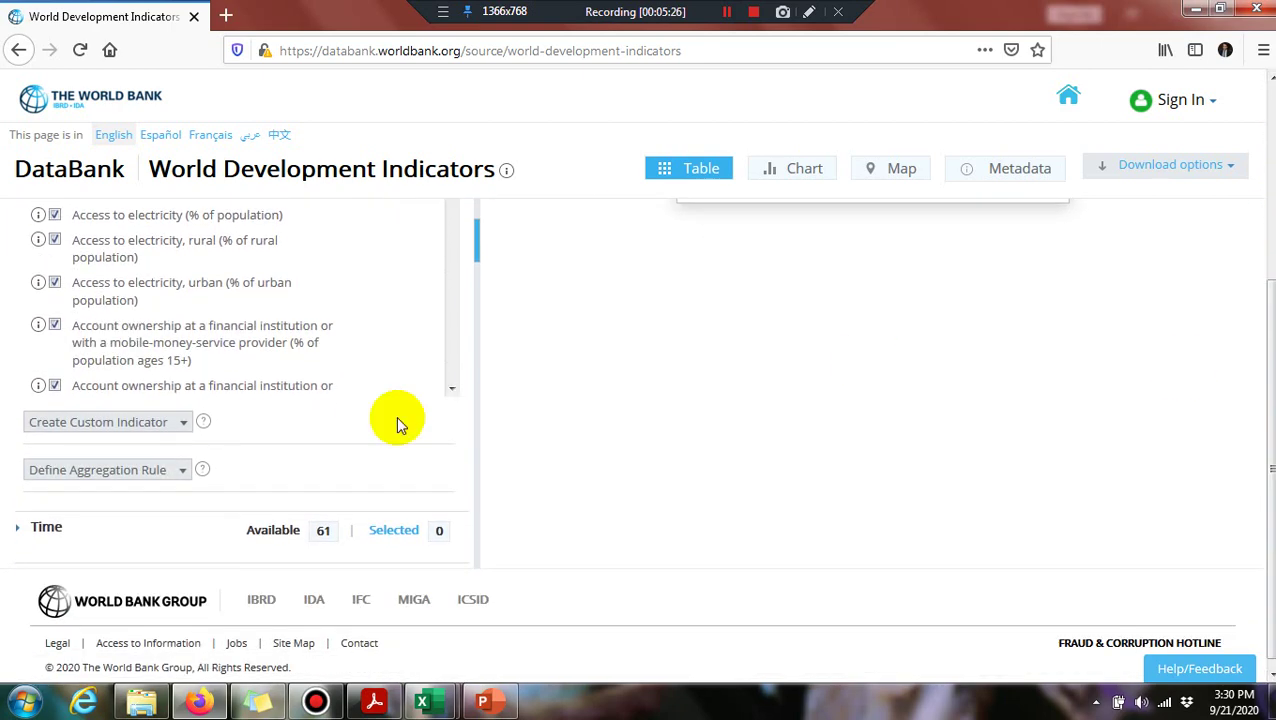
{"action": "left_click", "coordinate": [18, 530]}
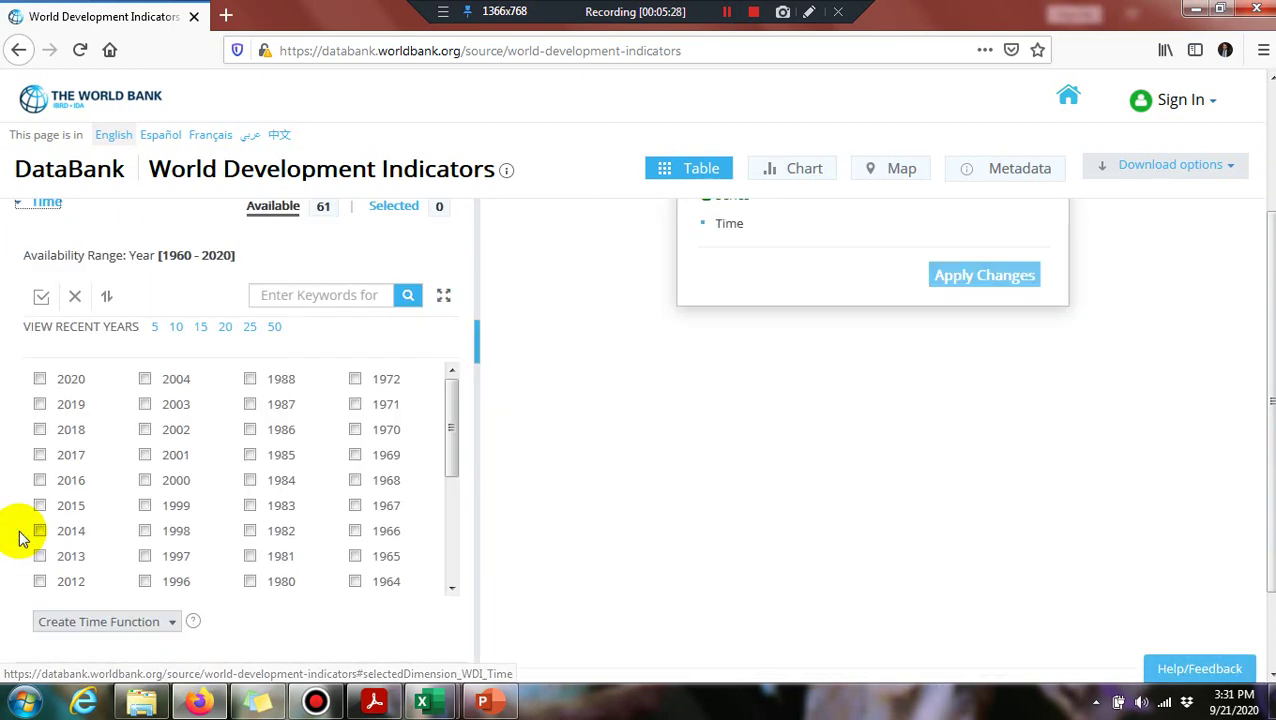
{"action": "left_click", "coordinate": [41, 298]}
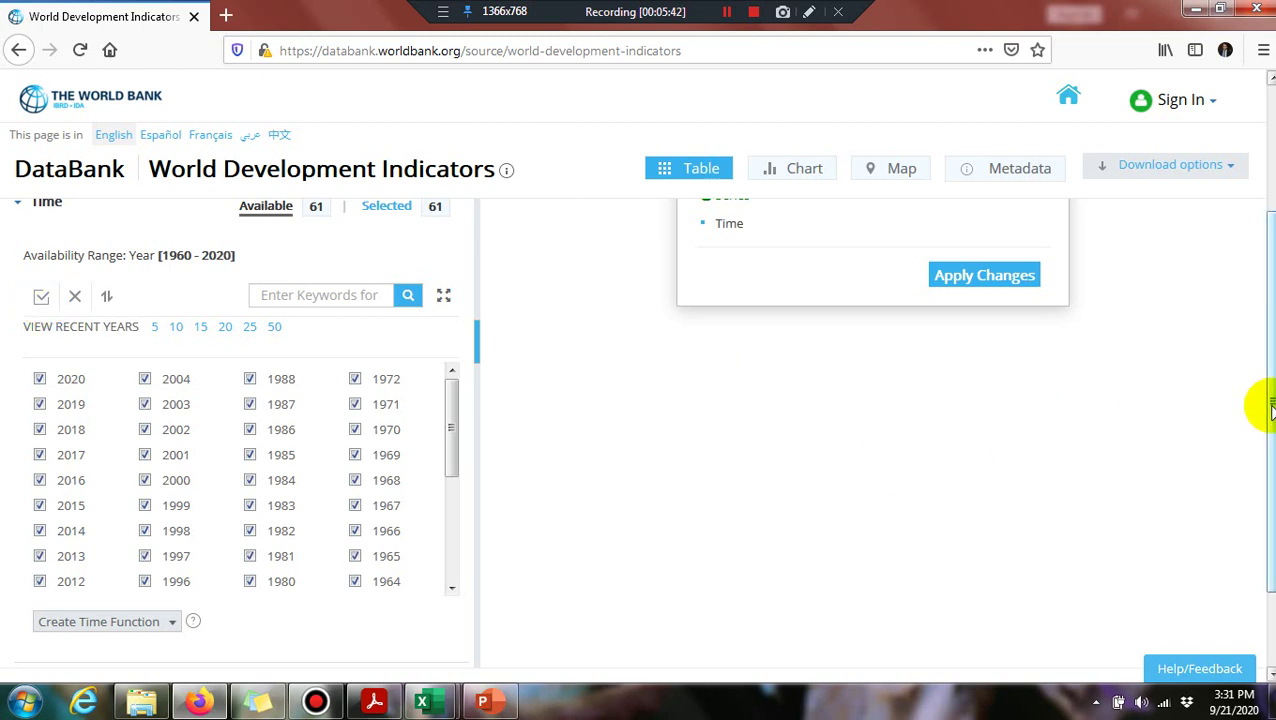
{"action": "left_click_drag", "start_coordinate": [1272, 410], "coordinate": [1272, 318]}
{"action": "left_click", "coordinate": [1005, 414]}
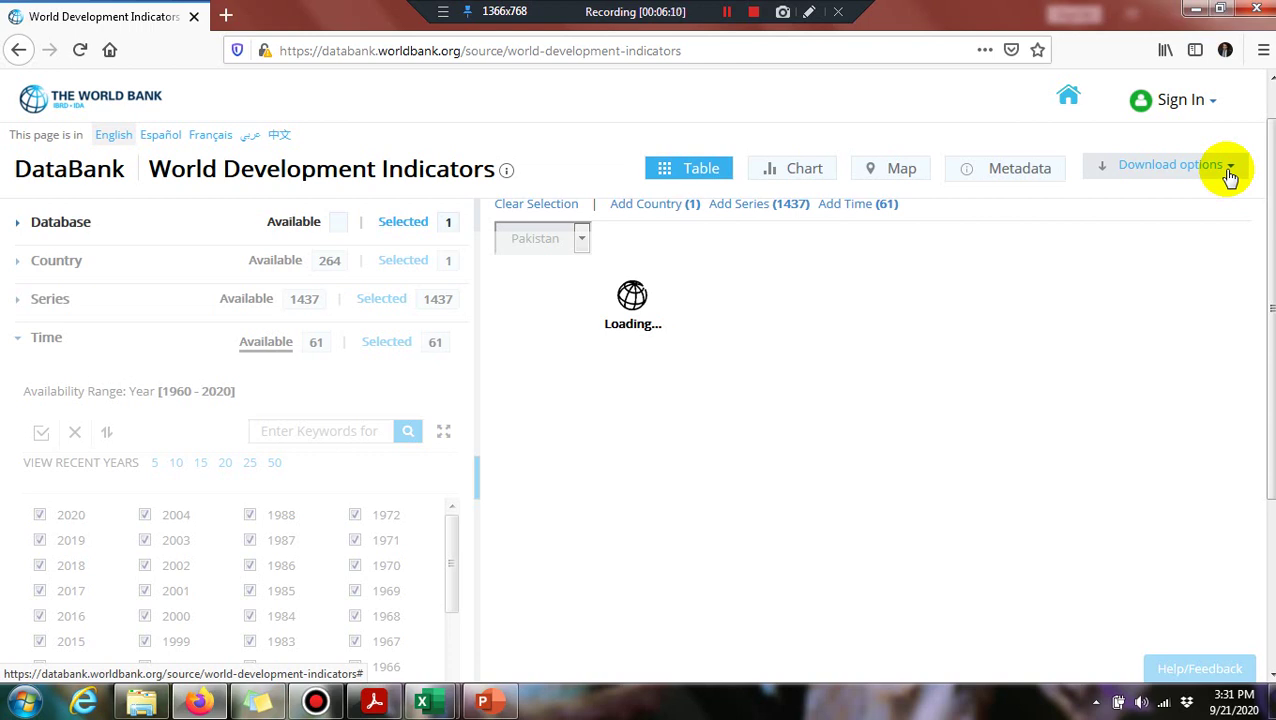
Show the download options for the report to review the available file formats
{"action": "left_click", "coordinate": [1230, 168]}
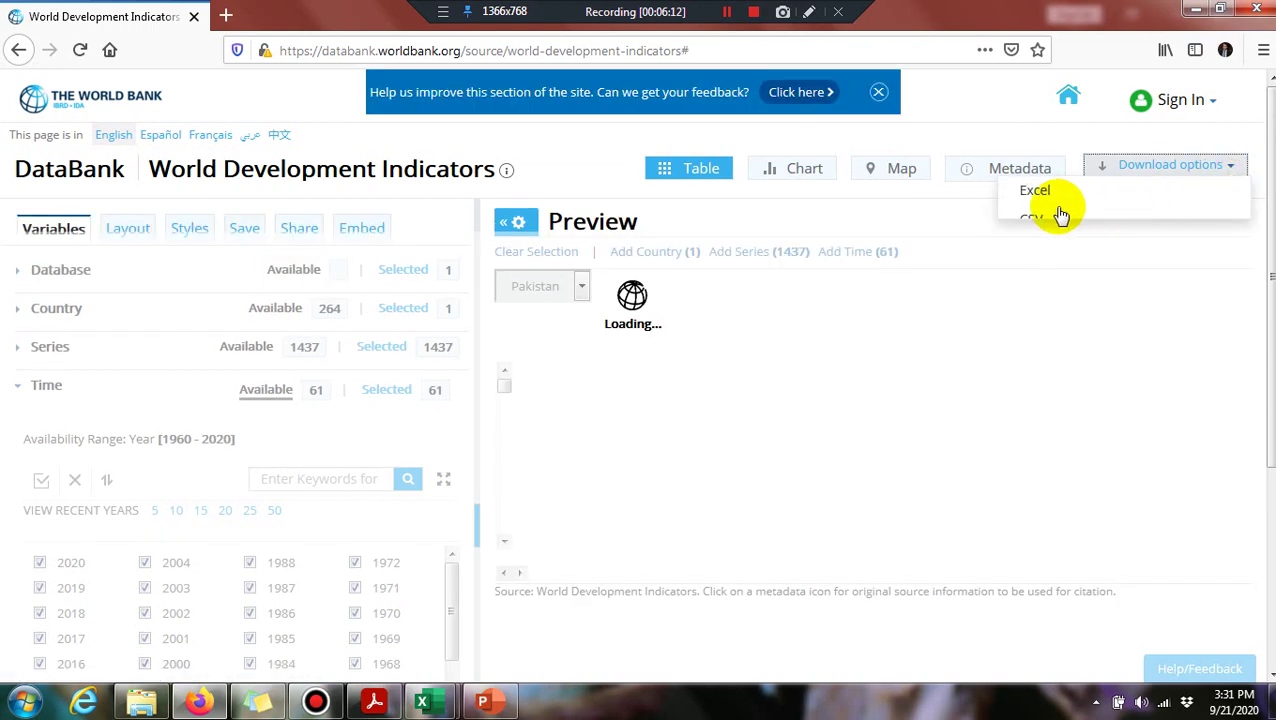
{"action": "left_click", "coordinate": [1240, 175]}
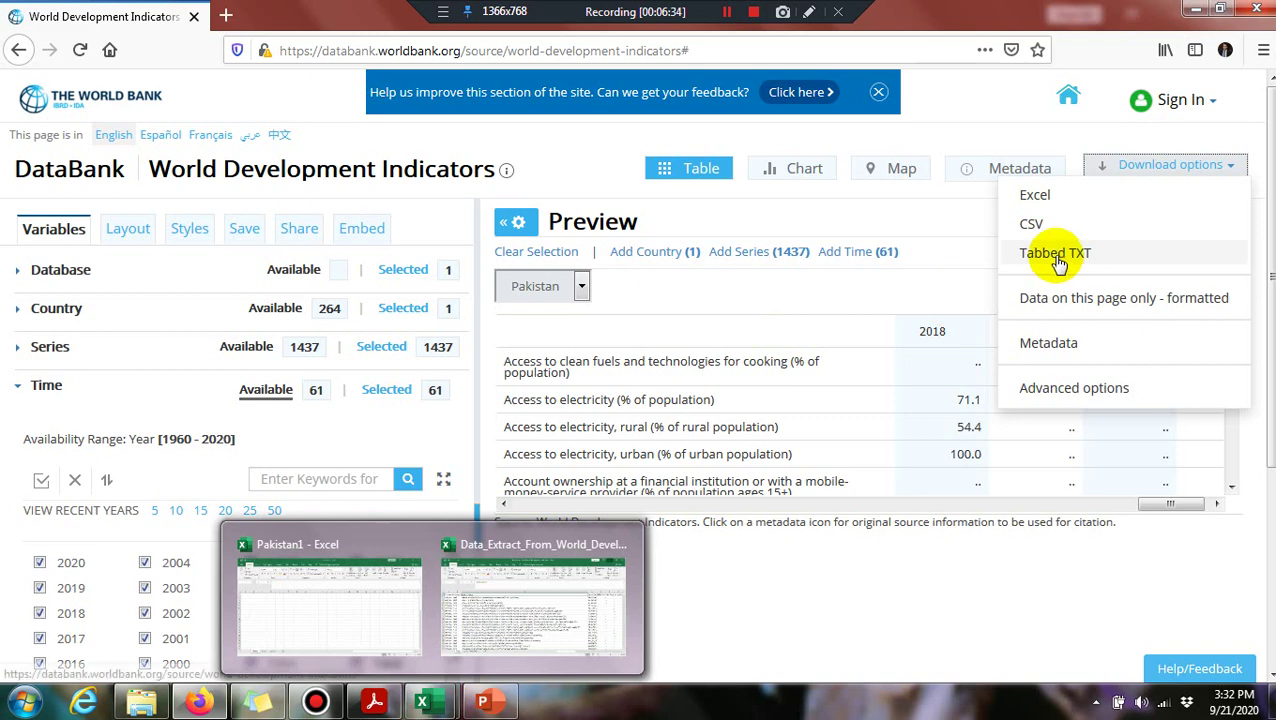
Switch to the downloaded Data_Extract_From_World_Devel... workbook in Excel and look over the year headings in row 1
{"action": "mouse_move", "coordinate": [432, 703]}
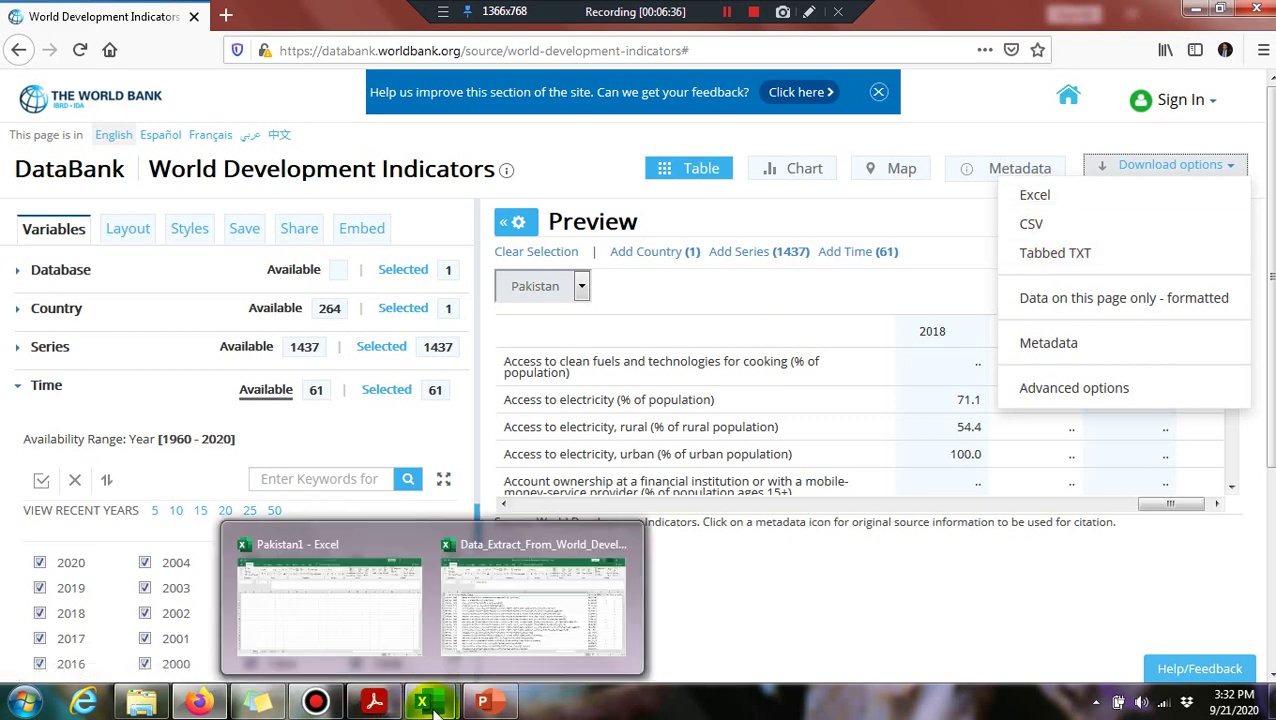
{"action": "left_click", "coordinate": [502, 636]}
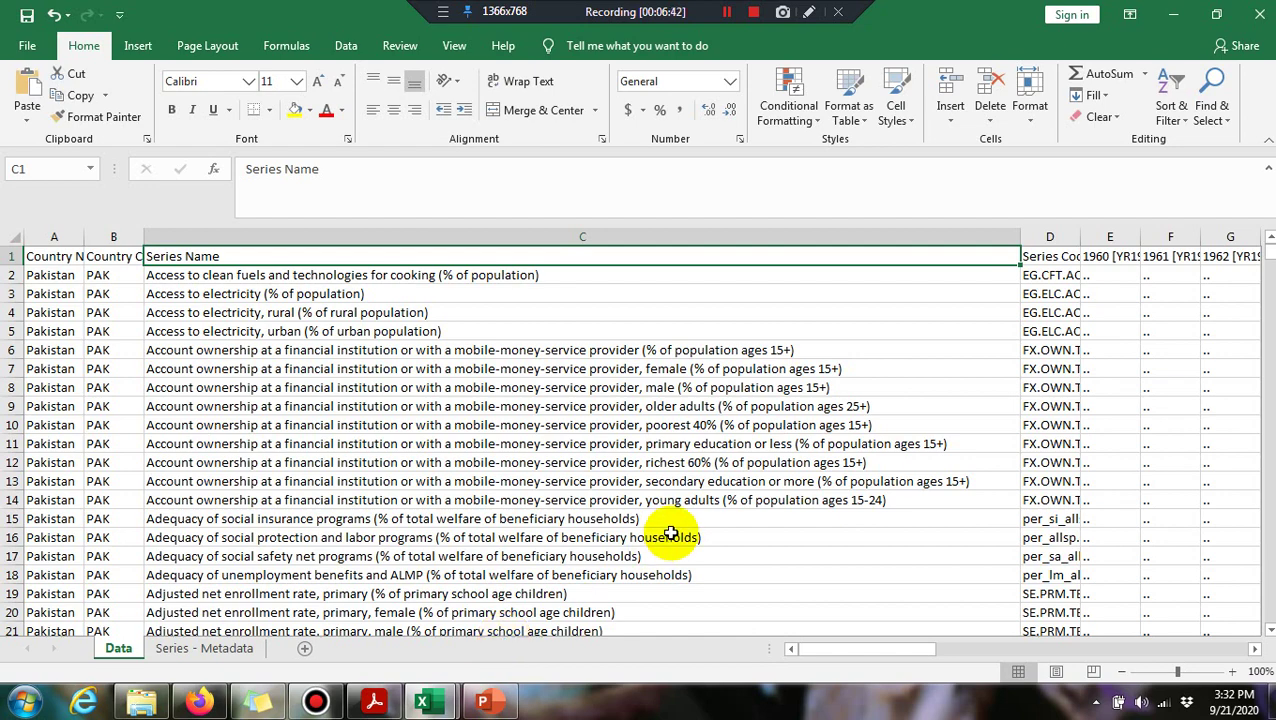
{"action": "key", "text": "Right"}
{"action": "key", "text": "Right"}
{"action": "key", "text": "Right"}
{"action": "key", "text": "Right"}
{"action": "key", "text": "Right"}
{"action": "key", "text": "Right"}
{"action": "key", "text": "Right"}
{"action": "key", "text": "Right"}
{"action": "key", "text": "Left"}
{"action": "key", "text": "Left"}
{"action": "key", "text": "Left"}
{"action": "key", "text": "Left"}
{"action": "key", "text": "Left"}
{"action": "key", "text": "Left"}
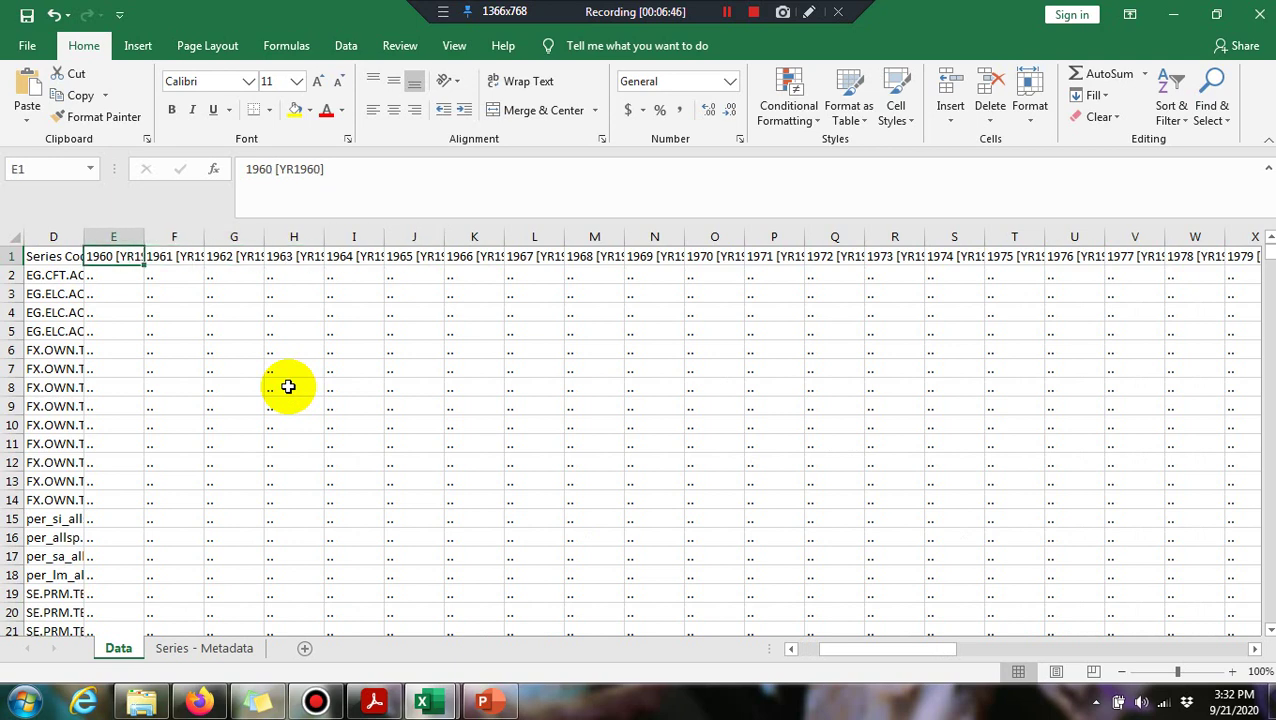
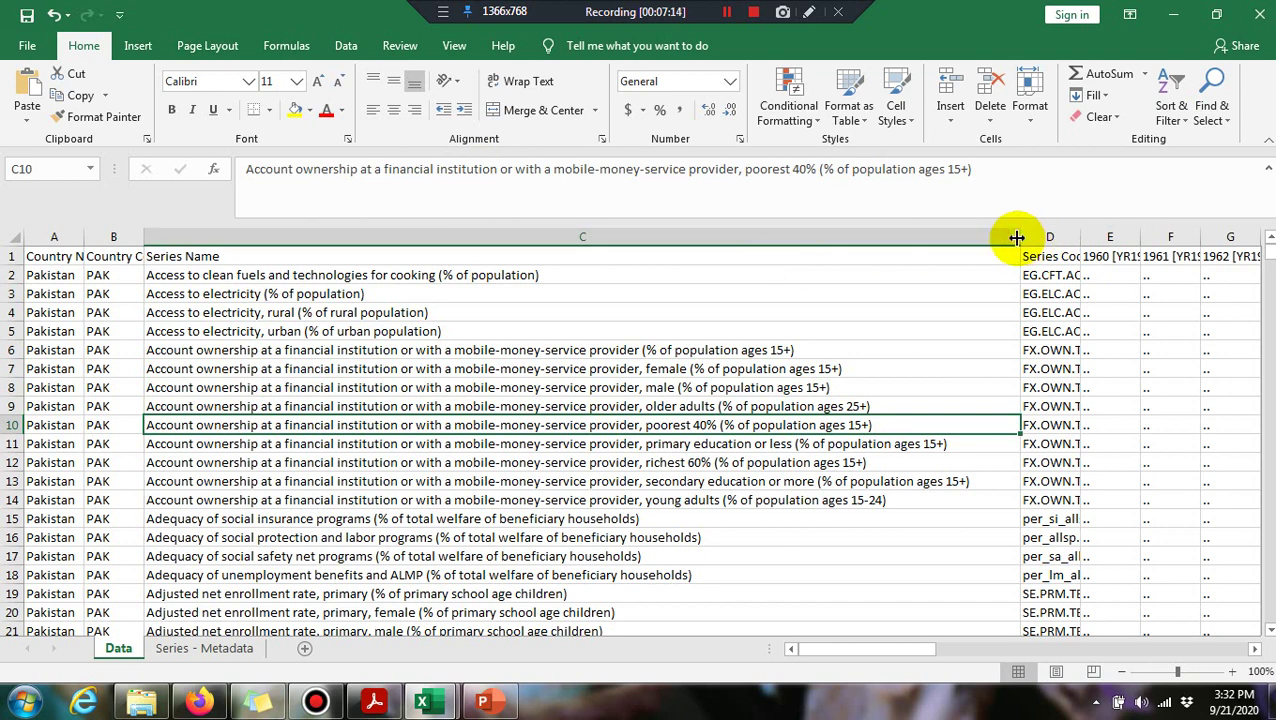
Narrow the Series Name column, and AutoFit its width to the full indicator names
{"action": "left_click", "coordinate": [1017, 236]}
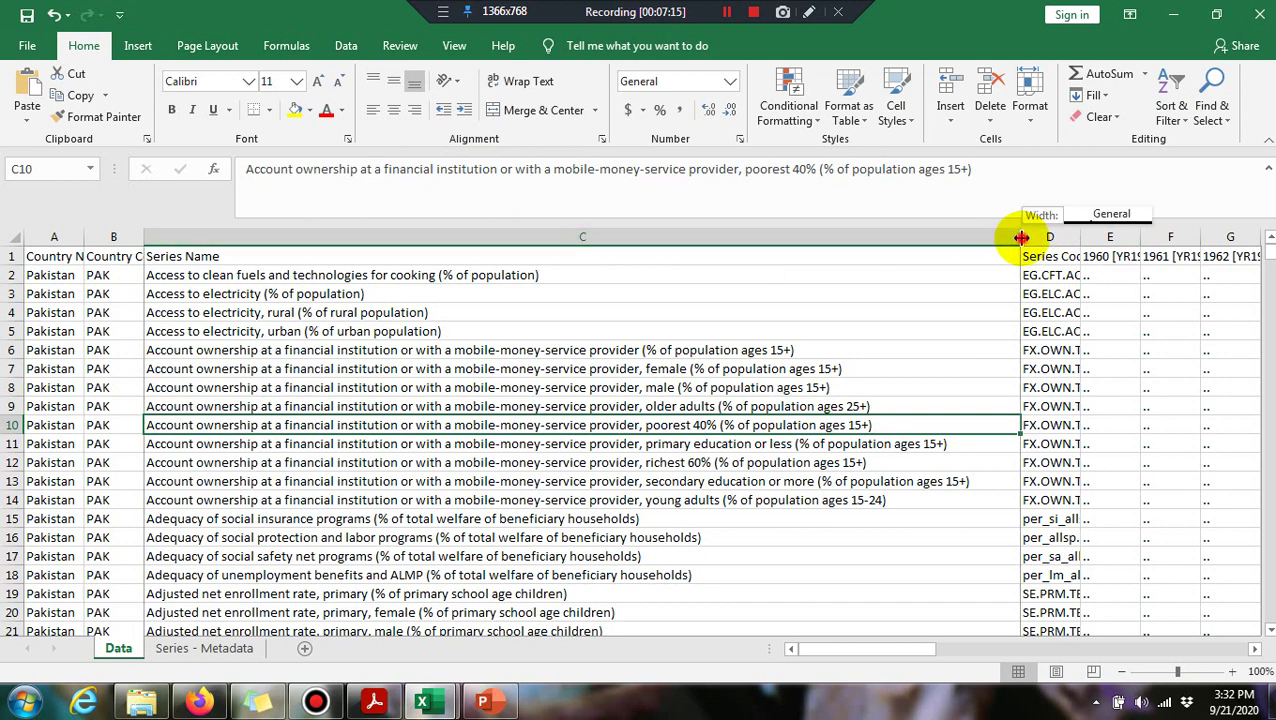
{"action": "left_click", "coordinate": [336, 293]}
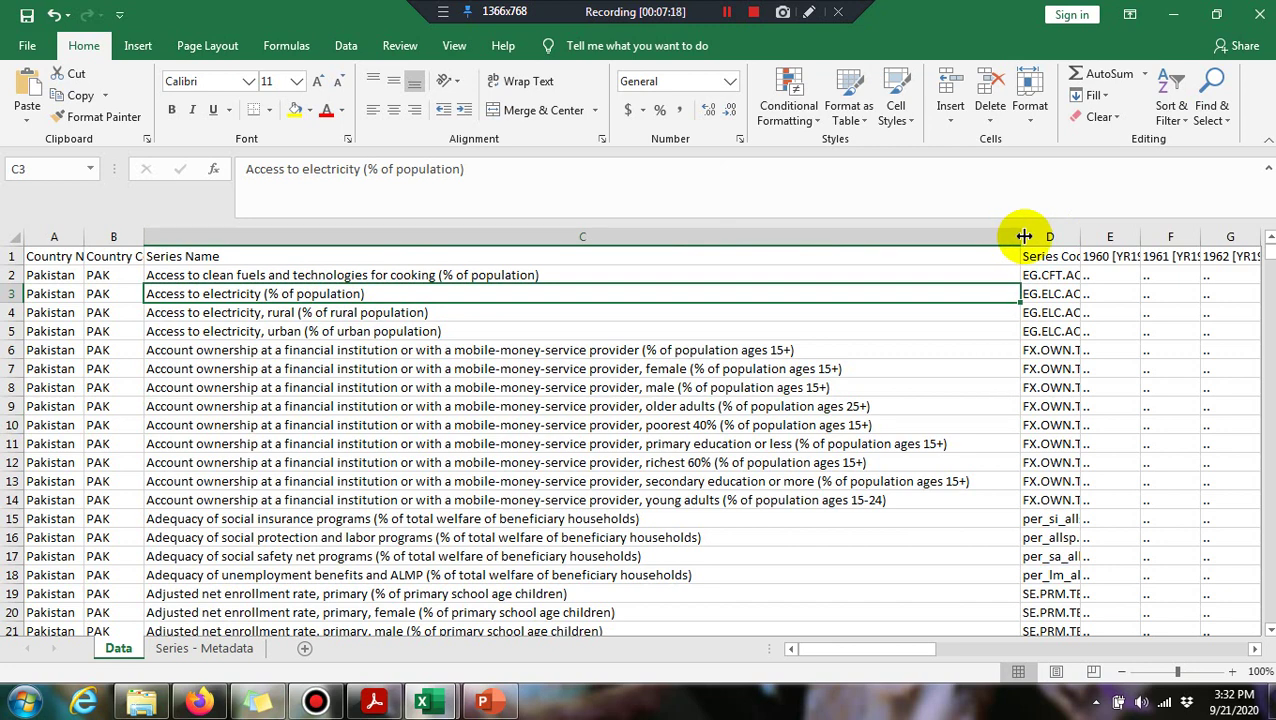
{"action": "left_click_drag", "start_coordinate": [1024, 236], "coordinate": [610, 256]}
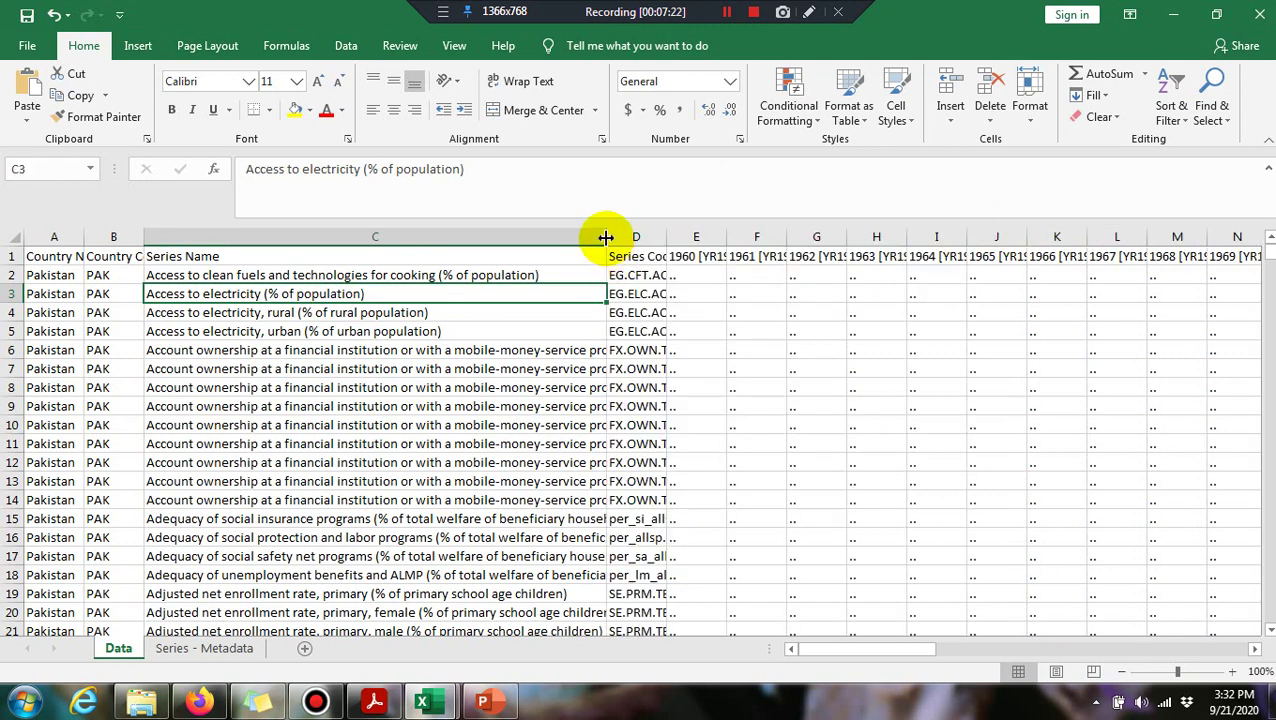
{"action": "double_click", "coordinate": [607, 237]}
Look through the indicator names in the Series Name column down to row 21 and return to the header
{"action": "key", "text": "Down"}
{"action": "key", "text": "Down"}
{"action": "key", "text": "Down"}
{"action": "key", "text": "Down"}
{"action": "key", "text": "Down"}
{"action": "key", "text": "Down"}
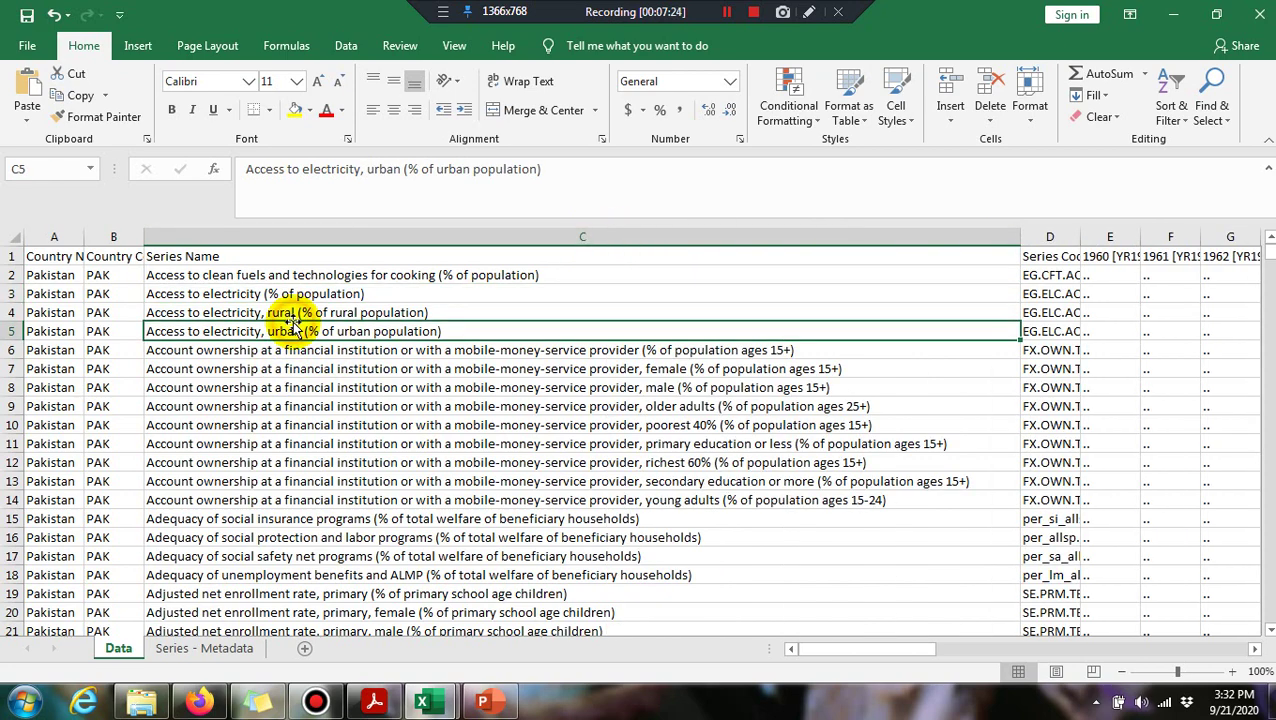
{"action": "key", "text": "Down"}
{"action": "key", "text": "Down"}
{"action": "key", "text": "Down"}
{"action": "key", "text": "Down"}
{"action": "key", "text": "Down"}
{"action": "key", "text": "Down"}
{"action": "key", "text": "Down"}
{"action": "key", "text": "Down"}
{"action": "key", "text": "Down"}
{"action": "key", "text": "Down"}
{"action": "key", "text": "Down"}
{"action": "key", "text": "Down"}
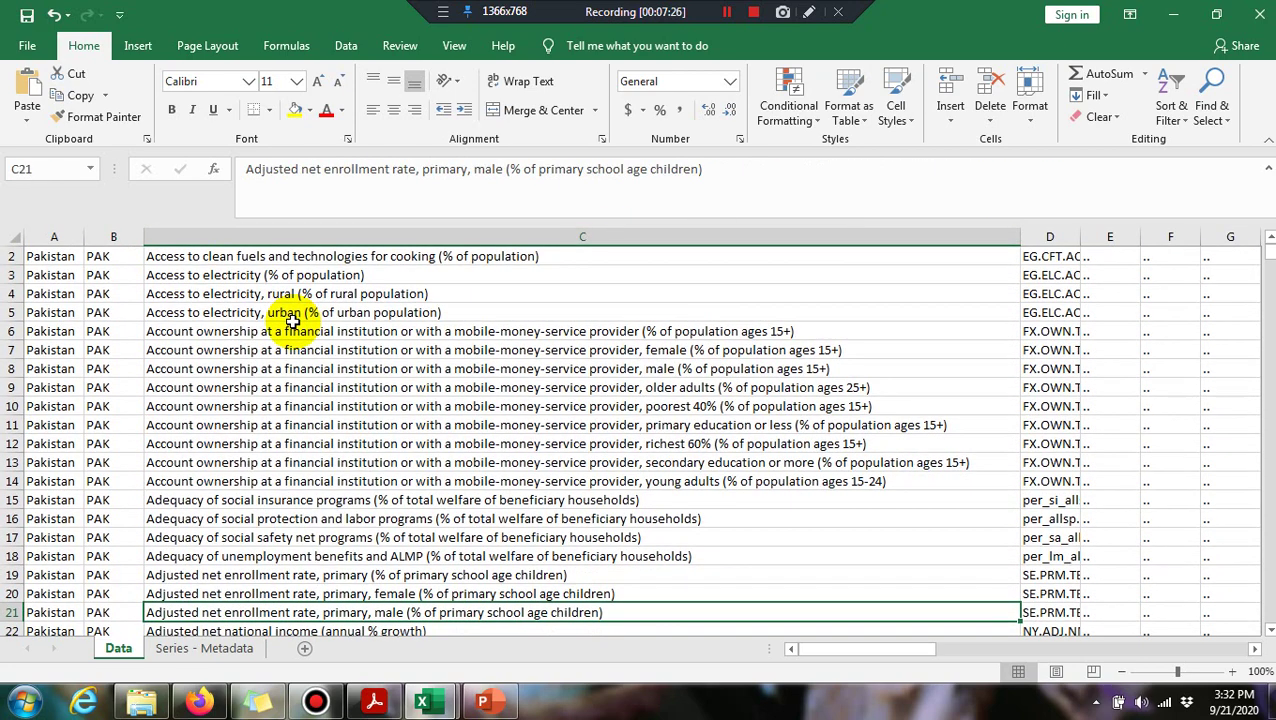
{"action": "key", "text": "Up"}
{"action": "key", "text": "Up"}
{"action": "key", "text": "Up"}
{"action": "key", "text": "Up"}
{"action": "key", "text": "Up"}
{"action": "key", "text": "Up"}
{"action": "key", "text": "Up"}
{"action": "key", "text": "Up"}
{"action": "key", "text": "Up"}
{"action": "key", "text": "Up"}
{"action": "key", "text": "Up"}
{"action": "key", "text": "Up"}
{"action": "key", "text": "Up"}
{"action": "key", "text": "Up"}
{"action": "key", "text": "Up"}
{"action": "key", "text": "Up"}
{"action": "key", "text": "Up"}
{"action": "key", "text": "Up"}
{"action": "key", "text": "Up"}
{"action": "key", "text": "Up"}
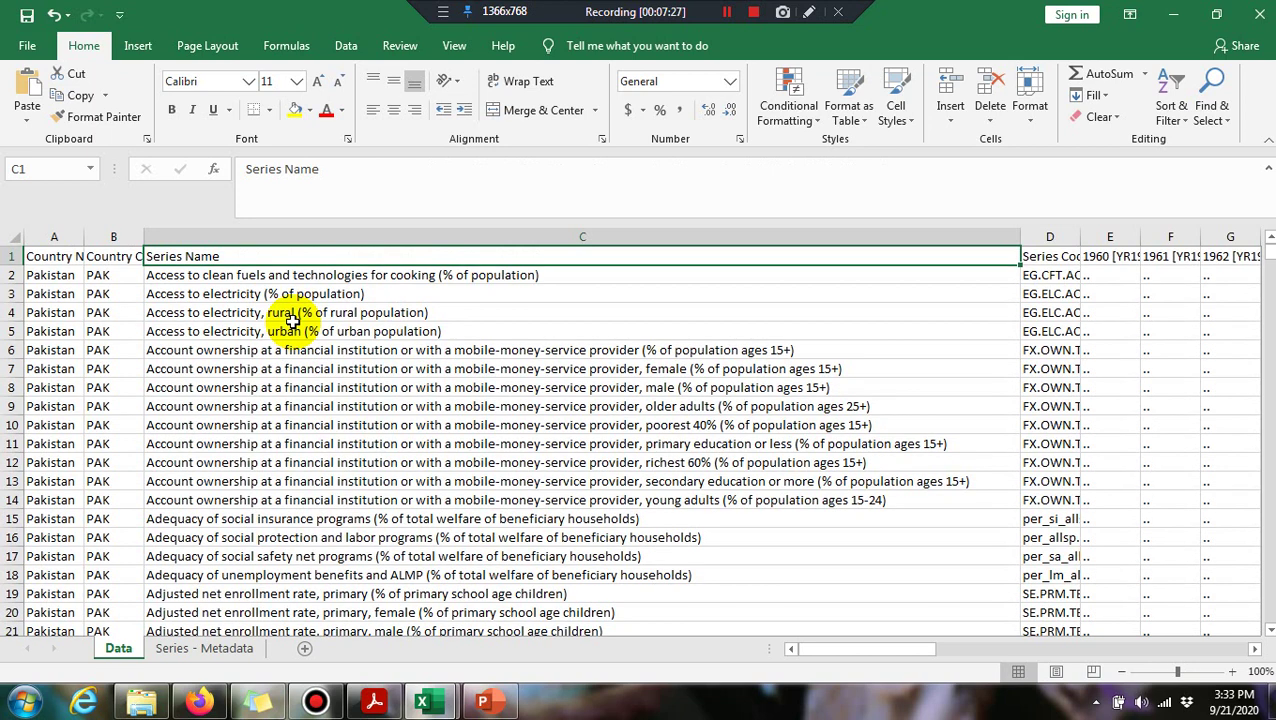
Examine the clean fuels and technologies for cooking values in row 2 across the year columns and return to the Series Code column
{"action": "key", "text": "Down"}
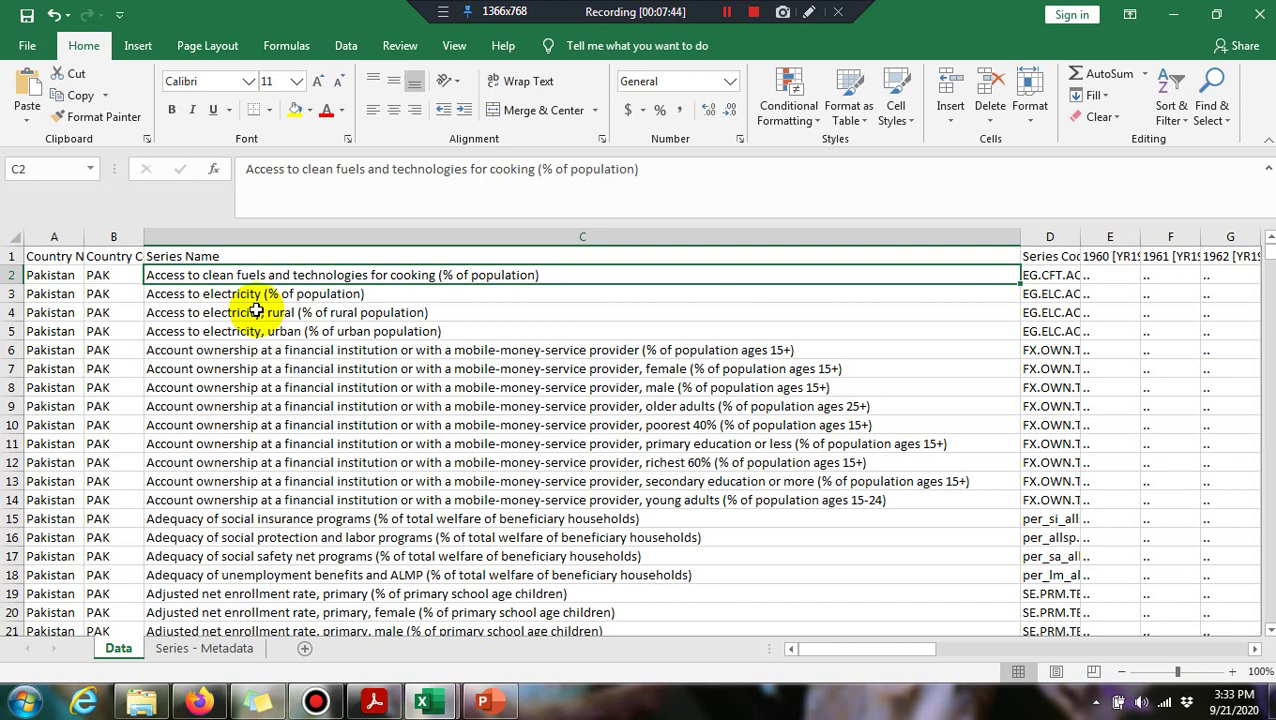
{"action": "key", "text": "Right"}
{"action": "key", "text": "Right"}
{"action": "key", "text": "Right"}
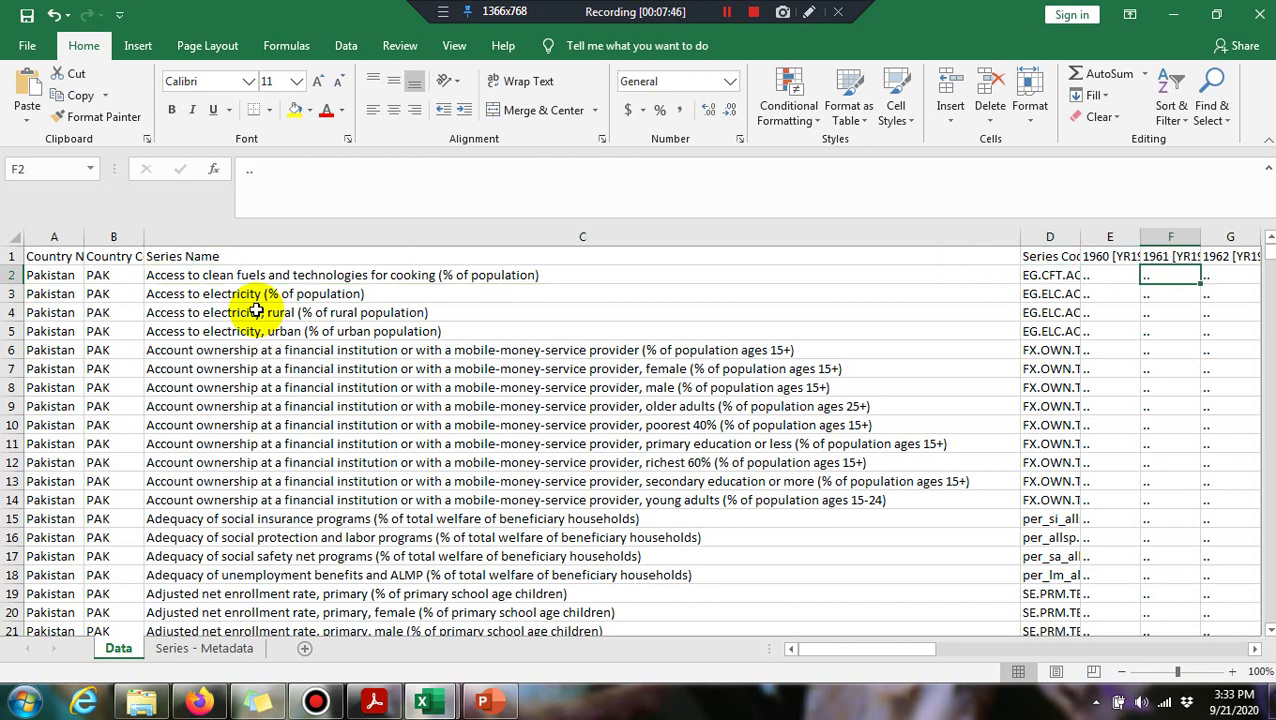
{"action": "key", "text": "Left"}
{"action": "key", "text": "Right"}
{"action": "key", "text": "Right"}
{"action": "key", "text": "Right"}
{"action": "key", "text": "Right"}
{"action": "key", "text": "Right"}
{"action": "key", "text": "Right"}
{"action": "key", "text": "Right"}
{"action": "key", "text": "Right"}
{"action": "key", "text": "Right"}
{"action": "key", "text": "Right"}
{"action": "key", "text": "Right"}
{"action": "key", "text": "Right"}
{"action": "key", "text": "Right"}
{"action": "key", "text": "Right"}
{"action": "key", "text": "Right"}
{"action": "key", "text": "Right"}
{"action": "key", "text": "Right"}
{"action": "key", "text": "Right"}
{"action": "key", "text": "Right"}
{"action": "key", "text": "Right"}
{"action": "key", "text": "Right"}
{"action": "key", "text": "Right"}
{"action": "key", "text": "Right"}
{"action": "key", "text": "Right"}
{"action": "key", "text": "Right"}
{"action": "key", "text": "Right"}
{"action": "key", "text": "Right"}
{"action": "key", "text": "Right"}
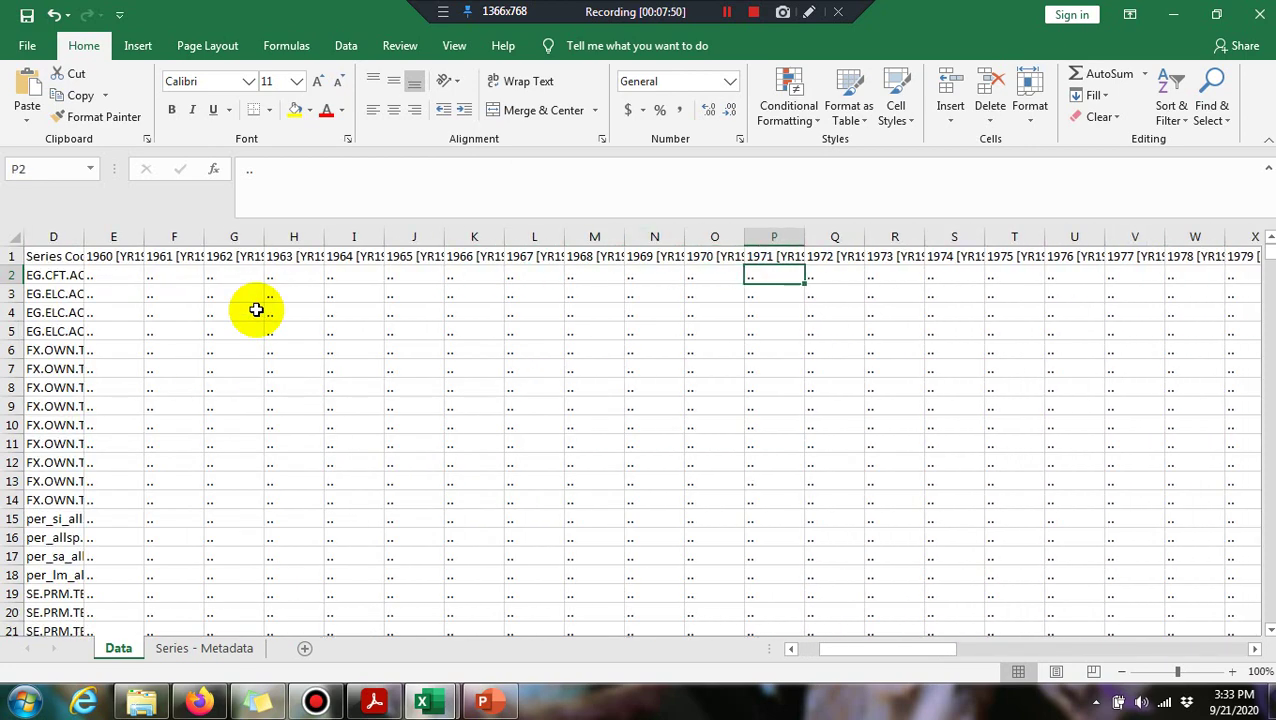
{"action": "key", "text": "Left"}
{"action": "key", "text": "Left"}
{"action": "key", "text": "Left"}
{"action": "key", "text": "Left"}
{"action": "key", "text": "Left"}
{"action": "key", "text": "Left"}
{"action": "key", "text": "Left"}
{"action": "key", "text": "Left"}
{"action": "key", "text": "Left"}
{"action": "key", "text": "Left"}
{"action": "key", "text": "Left"}
{"action": "key", "text": "Left"}
{"action": "key", "text": "Left"}
{"action": "key", "text": "Left"}
{"action": "key", "text": "Left"}
{"action": "key", "text": "Left"}
{"action": "key", "text": "Left"}
{"action": "key", "text": "Left"}
{"action": "key", "text": "Left"}
{"action": "key", "text": "Left"}
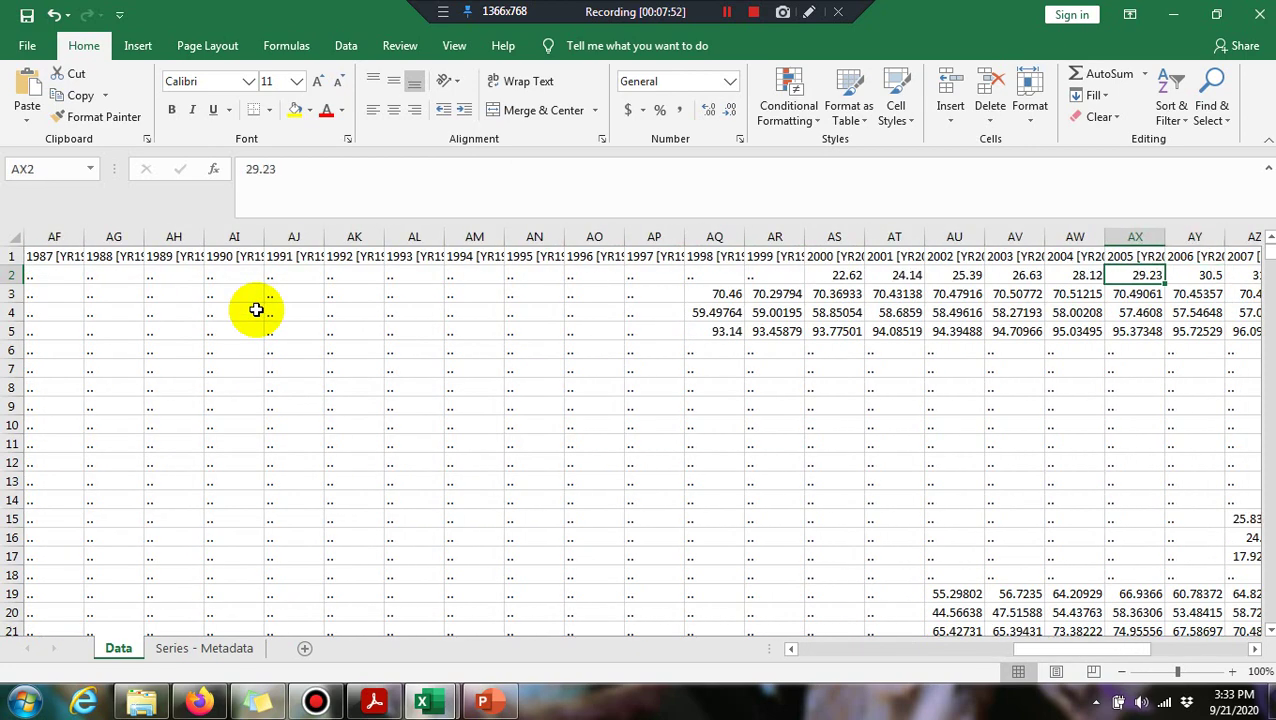
{"action": "key", "text": "Left"}
{"action": "key", "text": "Left"}
{"action": "key", "text": "Left"}
{"action": "key", "text": "Left"}
{"action": "key", "text": "Left"}
{"action": "key", "text": "Left"}
{"action": "key", "text": "Left"}
{"action": "key", "text": "Left"}
{"action": "key", "text": "Left"}
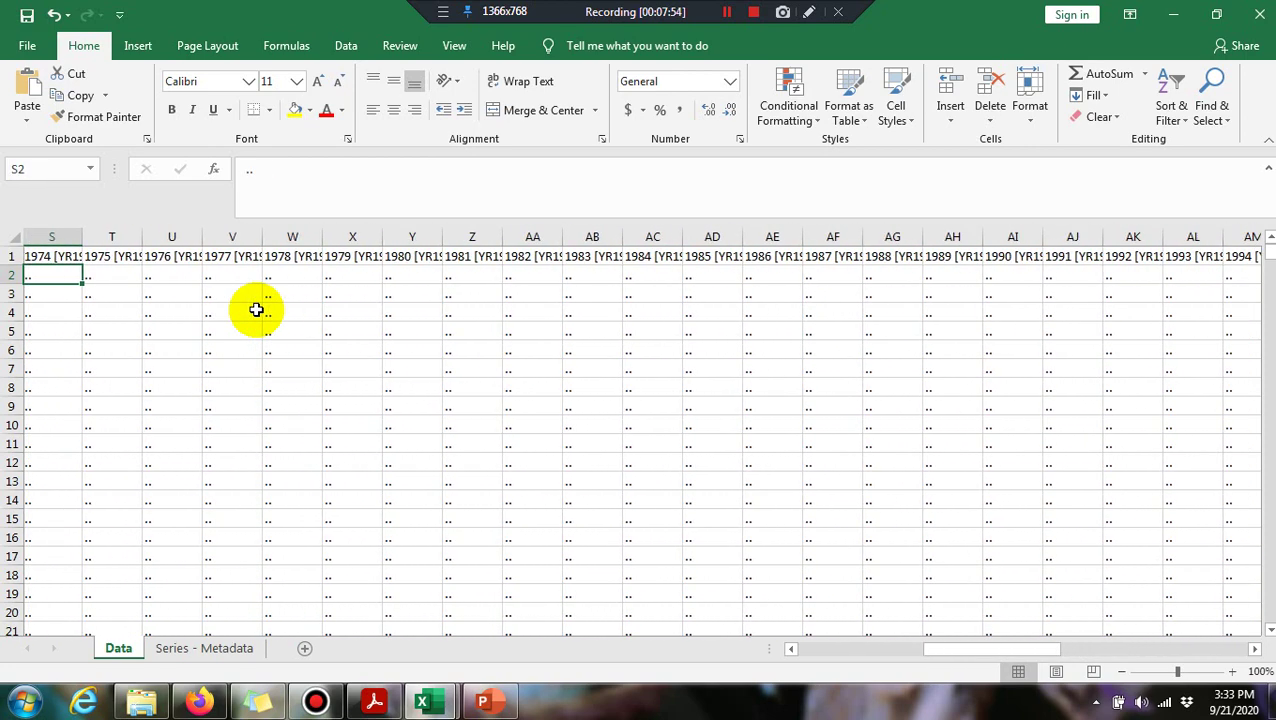
{"action": "key", "text": "Left"}
{"action": "key", "text": "Left"}
{"action": "key", "text": "Left"}
{"action": "key", "text": "Left"}
{"action": "key", "text": "Left"}
{"action": "key", "text": "Left"}
{"action": "key", "text": "Left"}
{"action": "key", "text": "Left"}
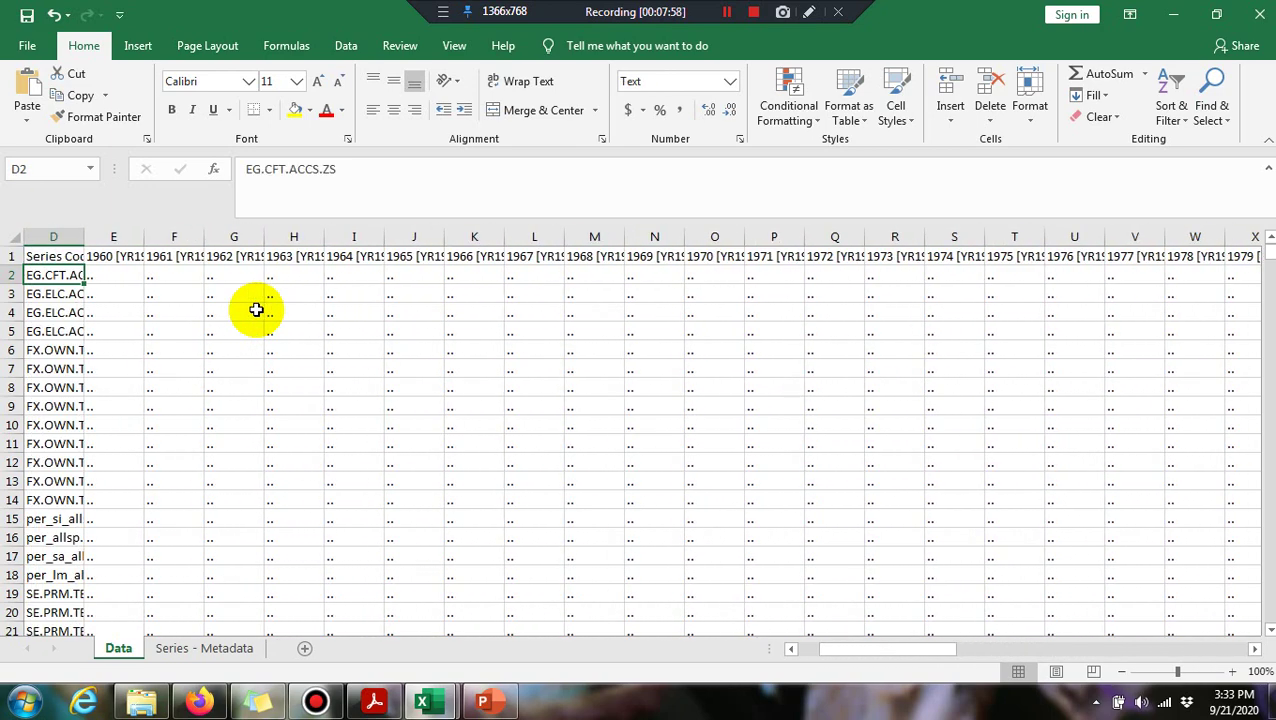
Examine the 1960 column values down to row 80 and return to the first data rows
{"action": "key", "text": "Right"}
{"action": "key", "text": "Right"}
{"action": "key", "text": "Left"}
{"action": "key", "text": "Down"}
{"action": "key", "text": "Down"}
{"action": "key", "text": "Down"}
{"action": "key", "text": "Down"}
{"action": "key", "text": "Down"}
{"action": "key", "text": "Down"}
{"action": "key", "text": "Down"}
{"action": "key", "text": "Down"}
{"action": "key", "text": "Down"}
{"action": "key", "text": "Down"}
{"action": "key", "text": "Down"}
{"action": "key", "text": "Down"}
{"action": "key", "text": "Down"}
{"action": "key", "text": "Down"}
{"action": "key", "text": "Down"}
{"action": "key", "text": "Down"}
{"action": "key", "text": "Down"}
{"action": "key", "text": "Down"}
{"action": "key", "text": "Down"}
{"action": "key", "text": "Down"}
{"action": "key", "text": "Down"}
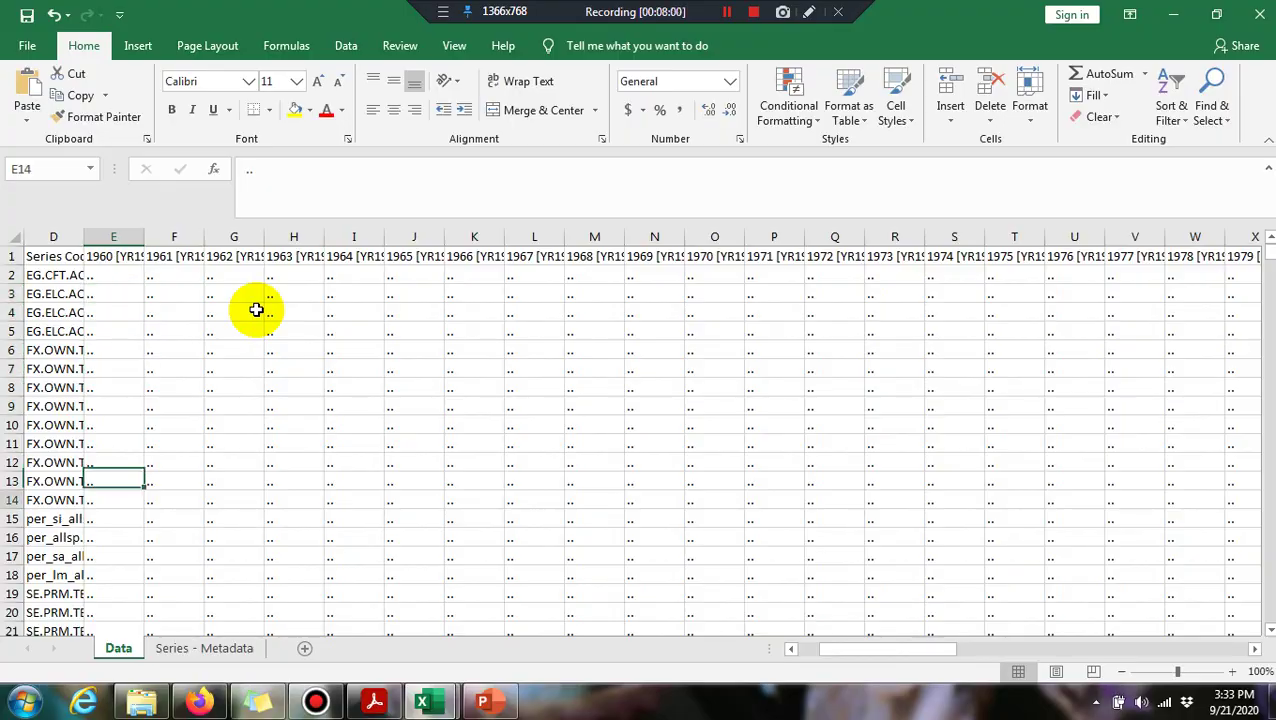
{"action": "key", "text": "Down"}
{"action": "key", "text": "Down"}
{"action": "key", "text": "Down"}
{"action": "key", "text": "Down"}
{"action": "key", "text": "Down"}
{"action": "key", "text": "Down"}
{"action": "key", "text": "Down"}
{"action": "key", "text": "Down"}
{"action": "key", "text": "Down"}
{"action": "key", "text": "Down"}
{"action": "key", "text": "Down"}
{"action": "key", "text": "Down"}
{"action": "key", "text": "Down"}
{"action": "key", "text": "Down"}
{"action": "key", "text": "Down"}
{"action": "key", "text": "Down"}
{"action": "key", "text": "Down"}
{"action": "key", "text": "Down"}
{"action": "key", "text": "Down"}
{"action": "key", "text": "Down"}
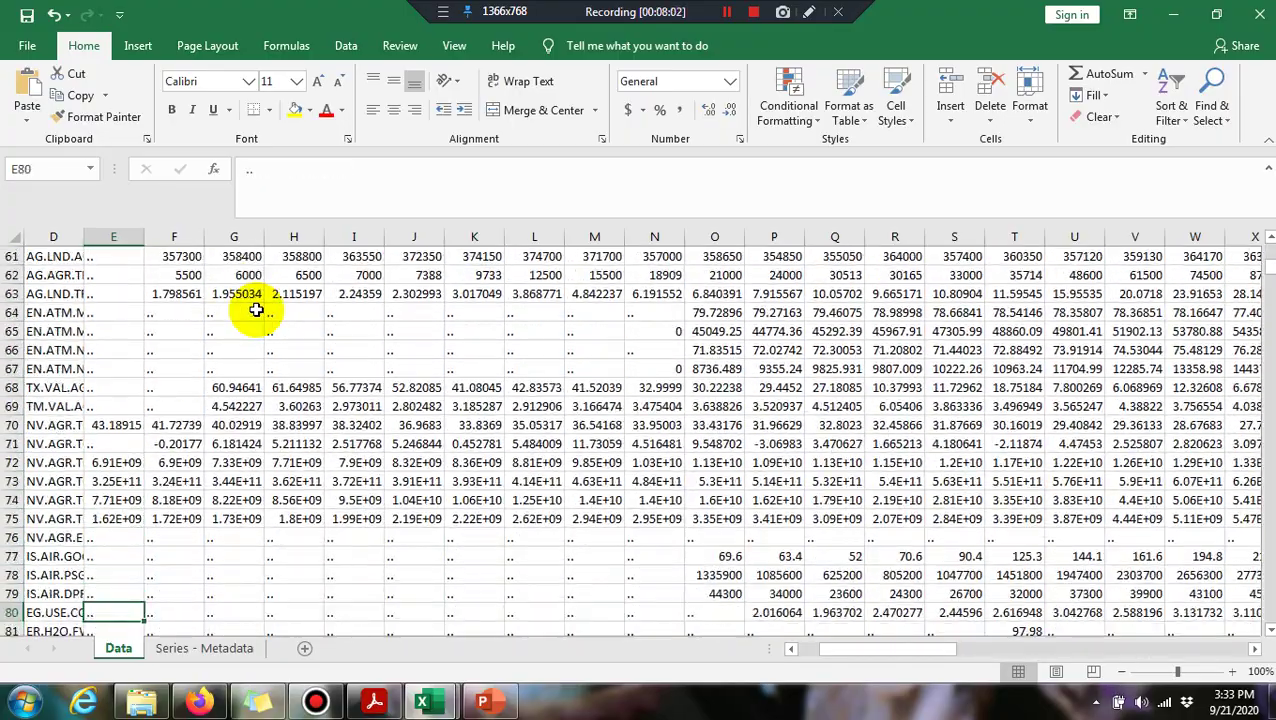
{"action": "key", "text": "Up"}
{"action": "key", "text": "Up"}
{"action": "key", "text": "Up"}
{"action": "key", "text": "Up"}
{"action": "key", "text": "Up"}
{"action": "key", "text": "Up"}
{"action": "key", "text": "Up"}
{"action": "key", "text": "Up"}
{"action": "key", "text": "Up"}
{"action": "key", "text": "Up"}
{"action": "key", "text": "Up"}
{"action": "key", "text": "Up"}
{"action": "key", "text": "Up"}
{"action": "key", "text": "Up"}
{"action": "key", "text": "Up"}
{"action": "key", "text": "Up"}
{"action": "key", "text": "Up"}
{"action": "key", "text": "Up"}
{"action": "key", "text": "Up"}
{"action": "key", "text": "Up"}
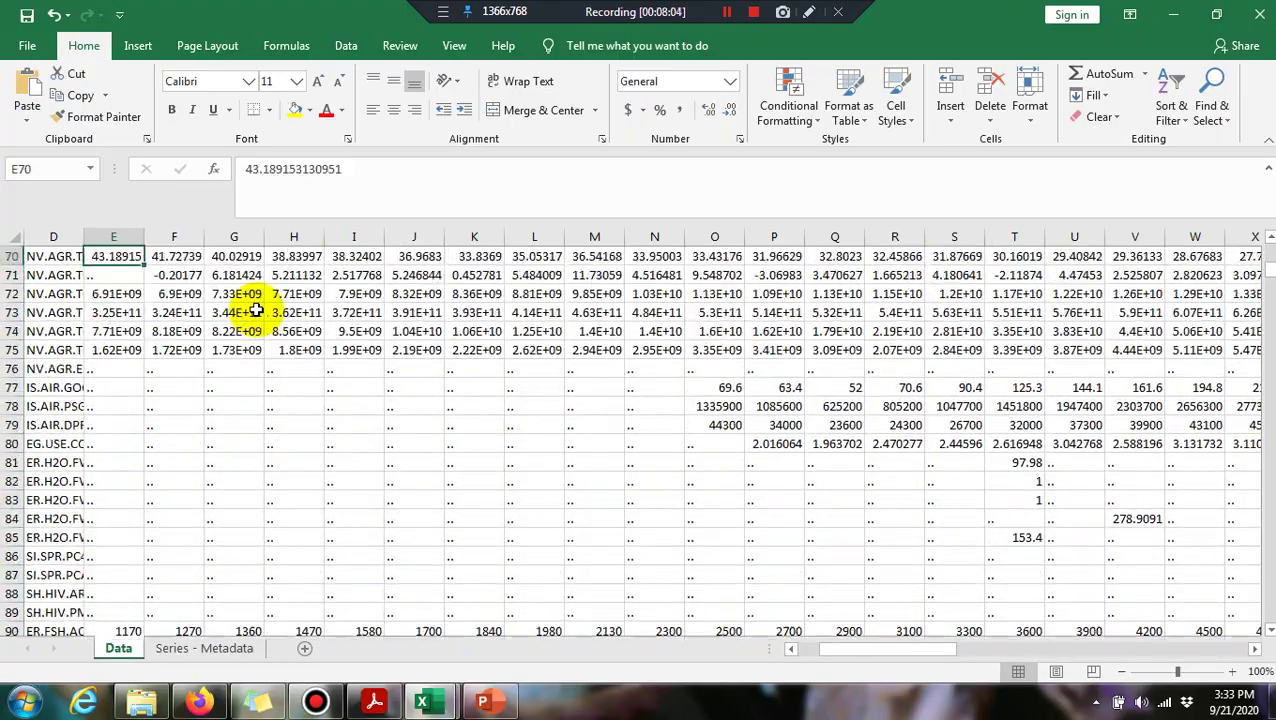
{"action": "key", "text": "Up"}
{"action": "key", "text": "Up"}
{"action": "key", "text": "Up"}
{"action": "key", "text": "Up"}
{"action": "key", "text": "Up"}
{"action": "key", "text": "Up"}
{"action": "key", "text": "Up"}
{"action": "key", "text": "Up"}
{"action": "key", "text": "Up"}
{"action": "key", "text": "Up"}
{"action": "key", "text": "Up"}
{"action": "key", "text": "Up"}
{"action": "key", "text": "Up"}
{"action": "key", "text": "Up"}
{"action": "key", "text": "Up"}
{"action": "key", "text": "Up"}
{"action": "key", "text": "Up"}
{"action": "key", "text": "Up"}
{"action": "key", "text": "Up"}
{"action": "key", "text": "Up"}
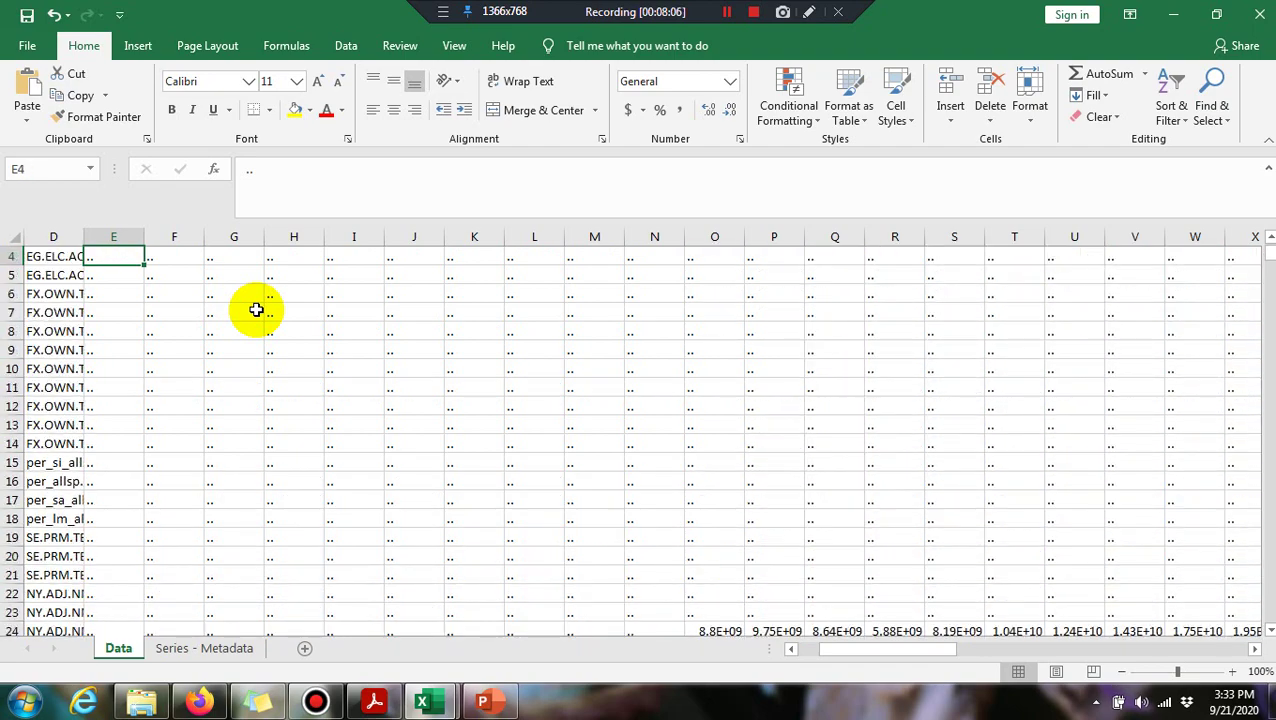
Review the Country Name, Country Code and Series Name headers, ending on the country code in cell B3
{"action": "key", "text": "Left"}
{"action": "key", "text": "Left"}
{"action": "key", "text": "Left"}
{"action": "key", "text": "Left"}
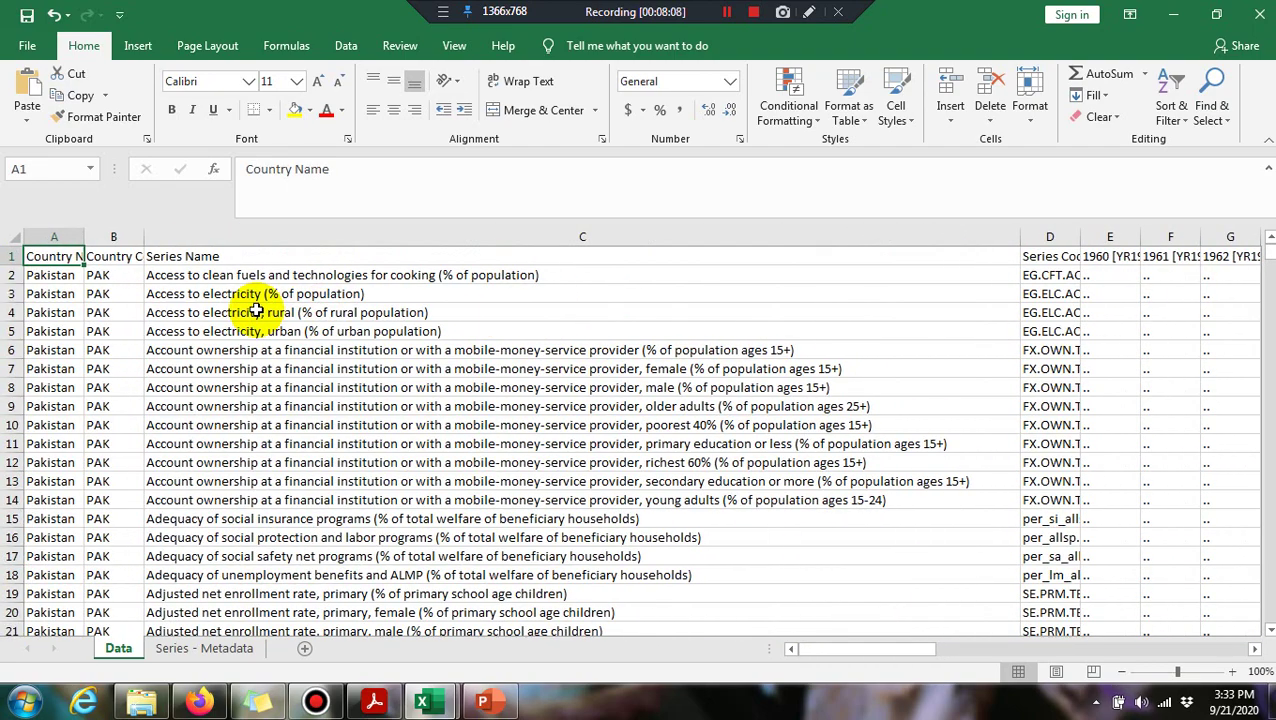
{"action": "key", "text": "Right"}
{"action": "key", "text": "Right"}
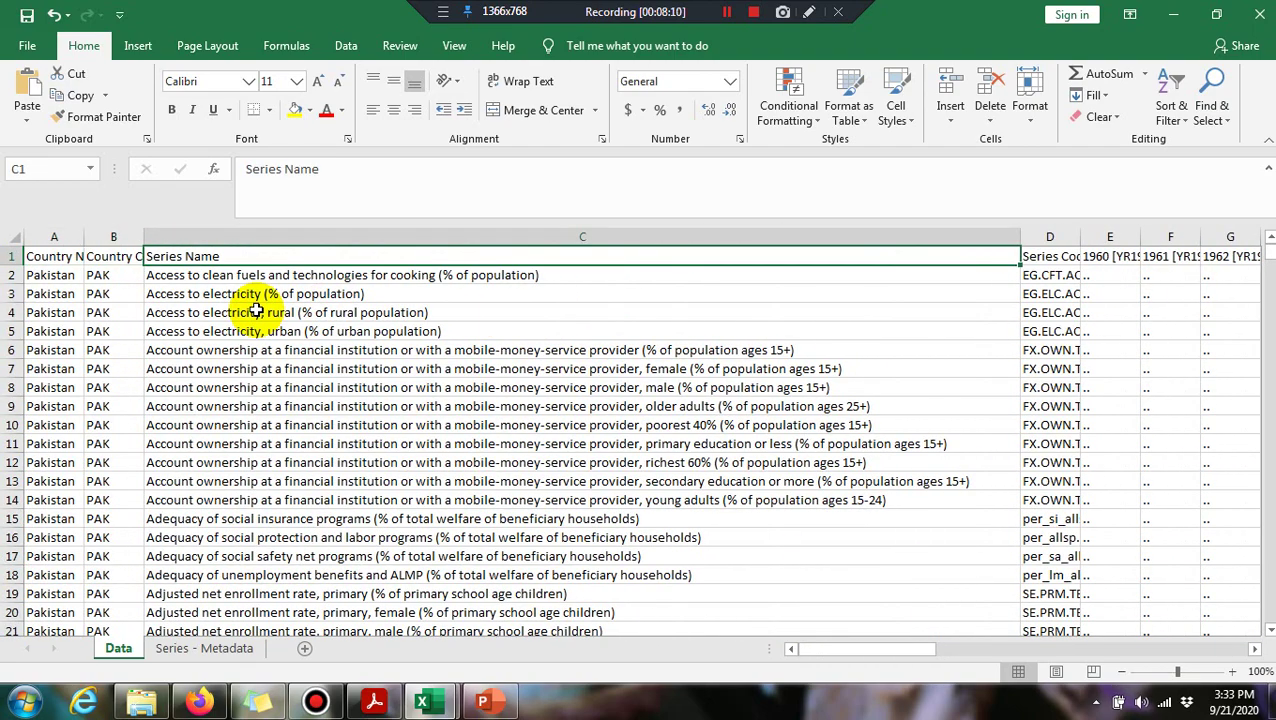
{"action": "key", "text": "Left"}
{"action": "key", "text": "Down"}
{"action": "key", "text": "Down"}
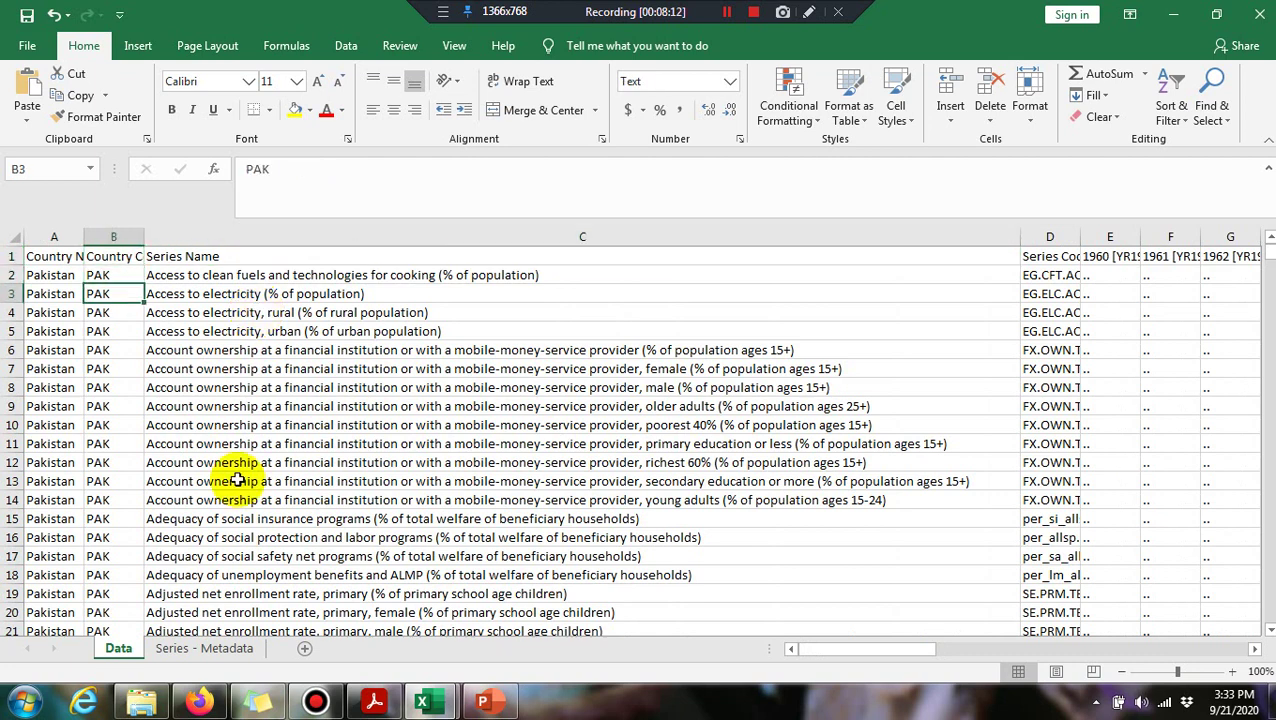
Switch to the Pakistan1 workbook and look over the Pakistan data on Sheet2 and Sheet3
{"action": "mouse_move", "coordinate": [425, 700]}
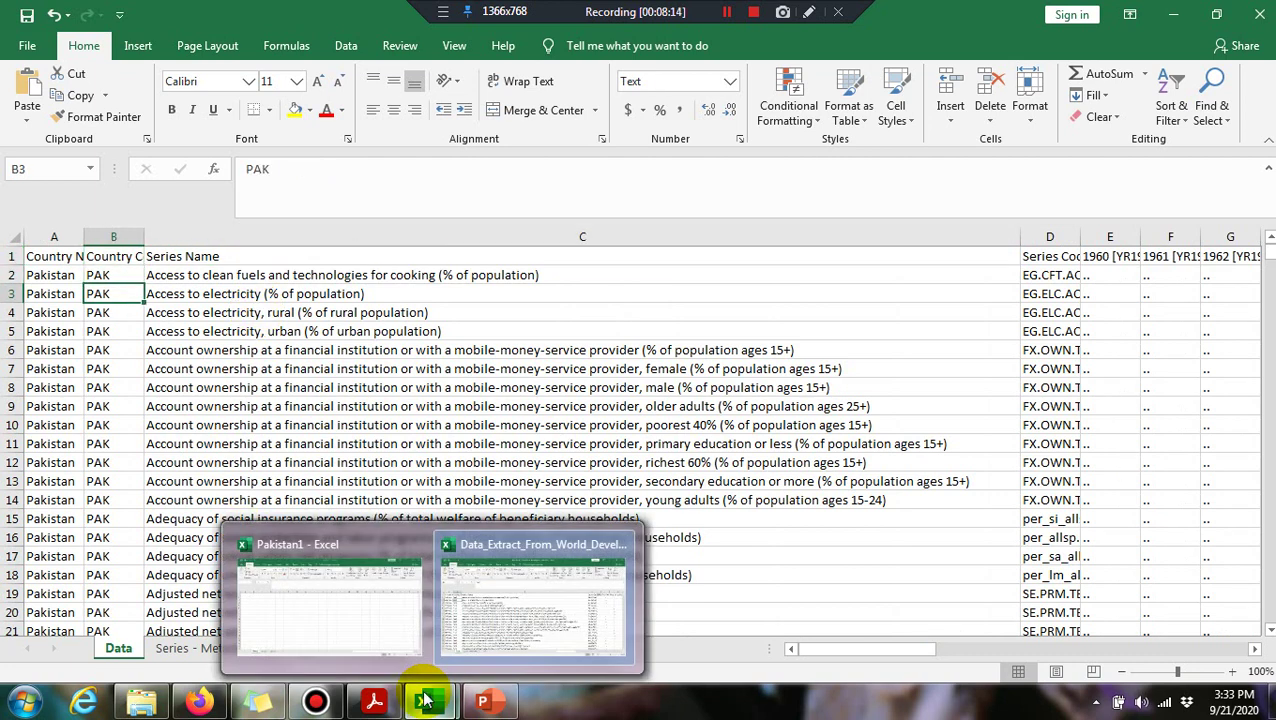
{"action": "left_click", "coordinate": [356, 605]}
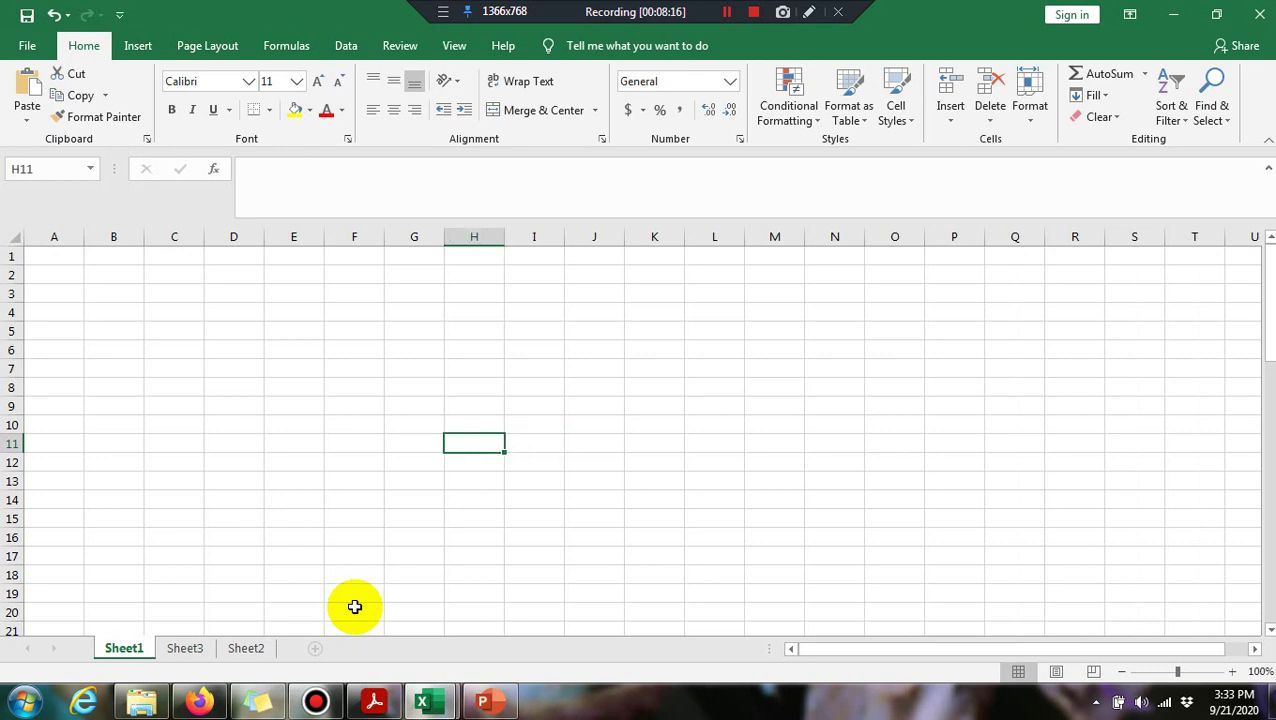
{"action": "key", "text": "Left"}
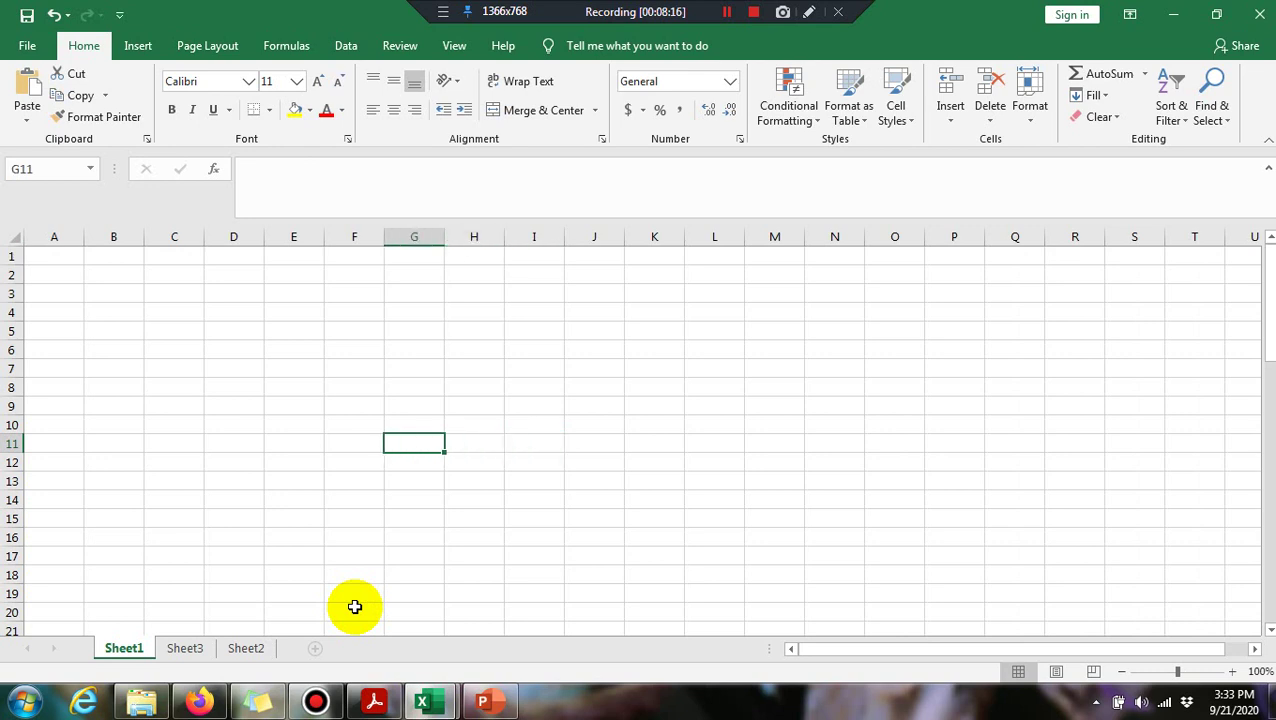
{"action": "left_click", "coordinate": [246, 650]}
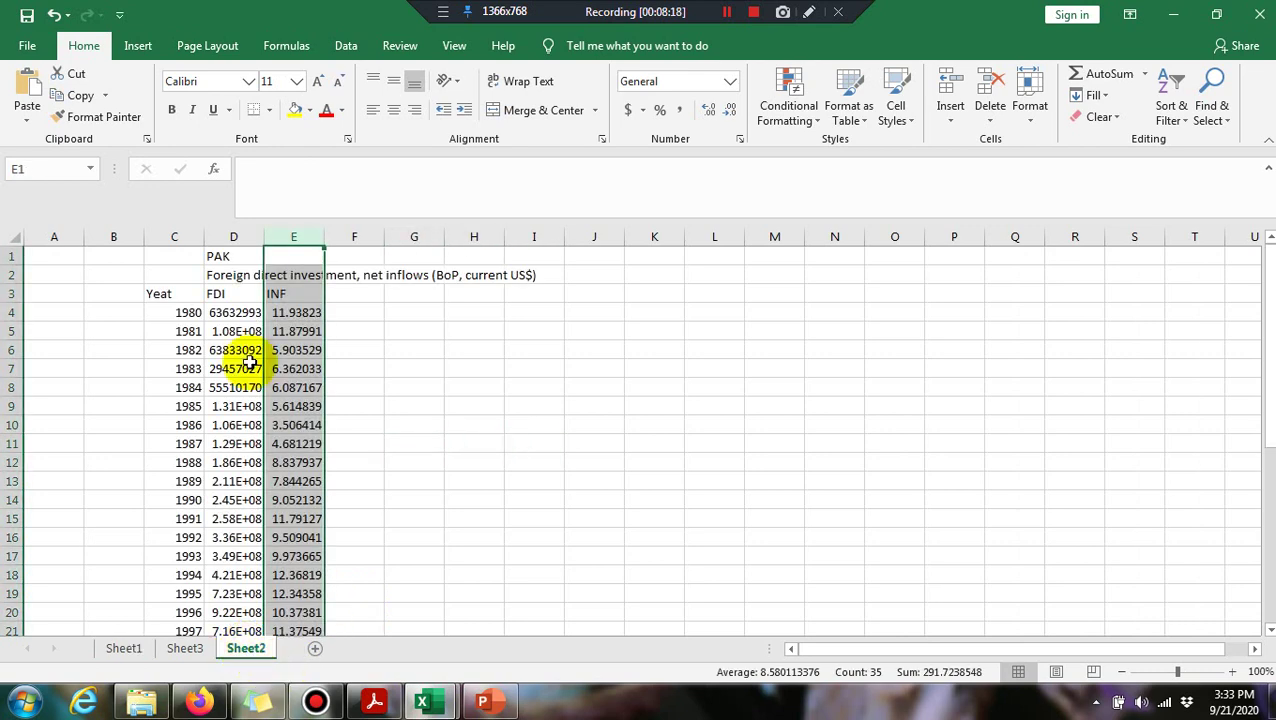
{"action": "left_click", "coordinate": [180, 647]}
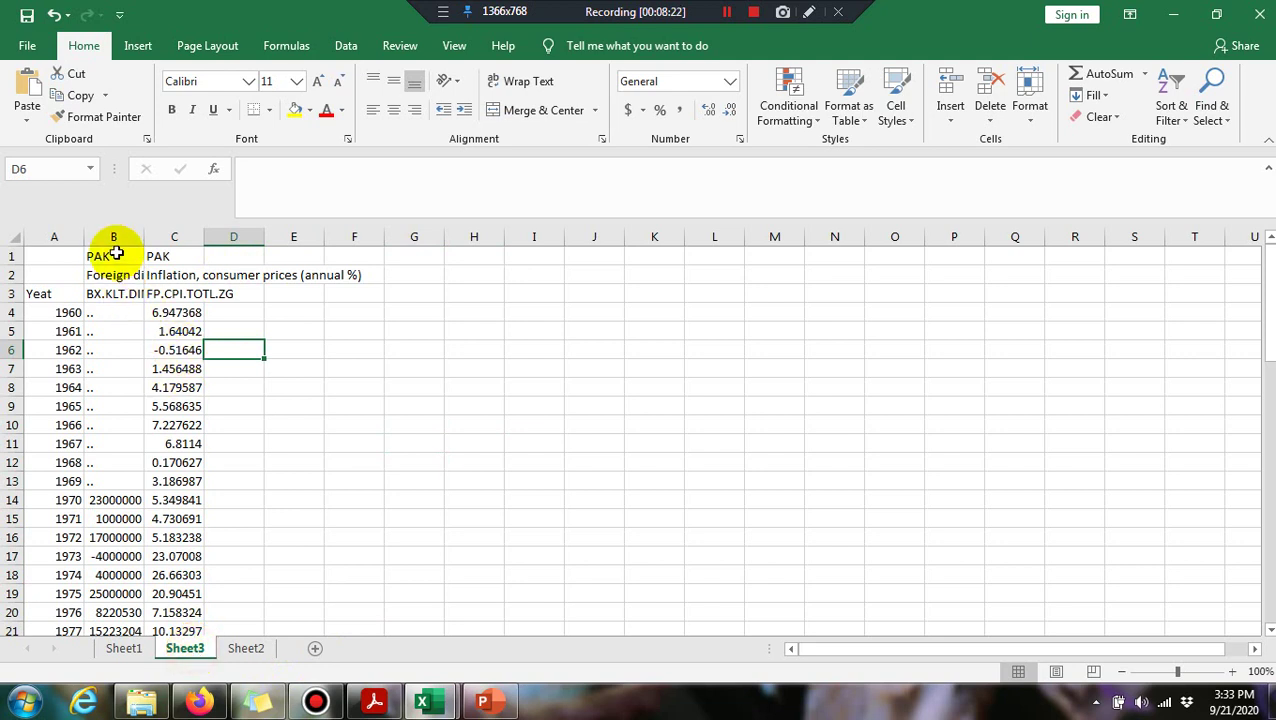
Copy the foreign direct investment column on Sheet3, and switch to cell C15 of the Data_Extract_From_World_Devel... workbook
{"action": "left_click", "coordinate": [116, 253]}
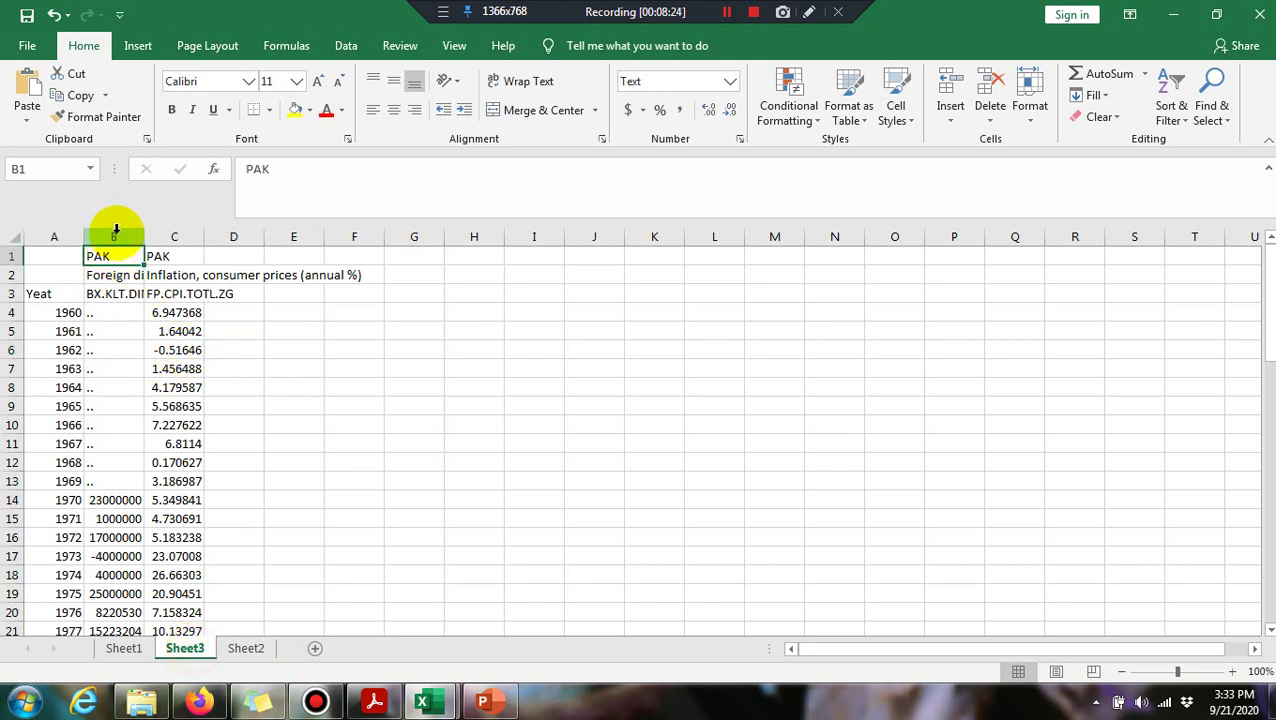
{"action": "left_click", "coordinate": [115, 236]}
{"action": "key", "text": "ctrl+c"}
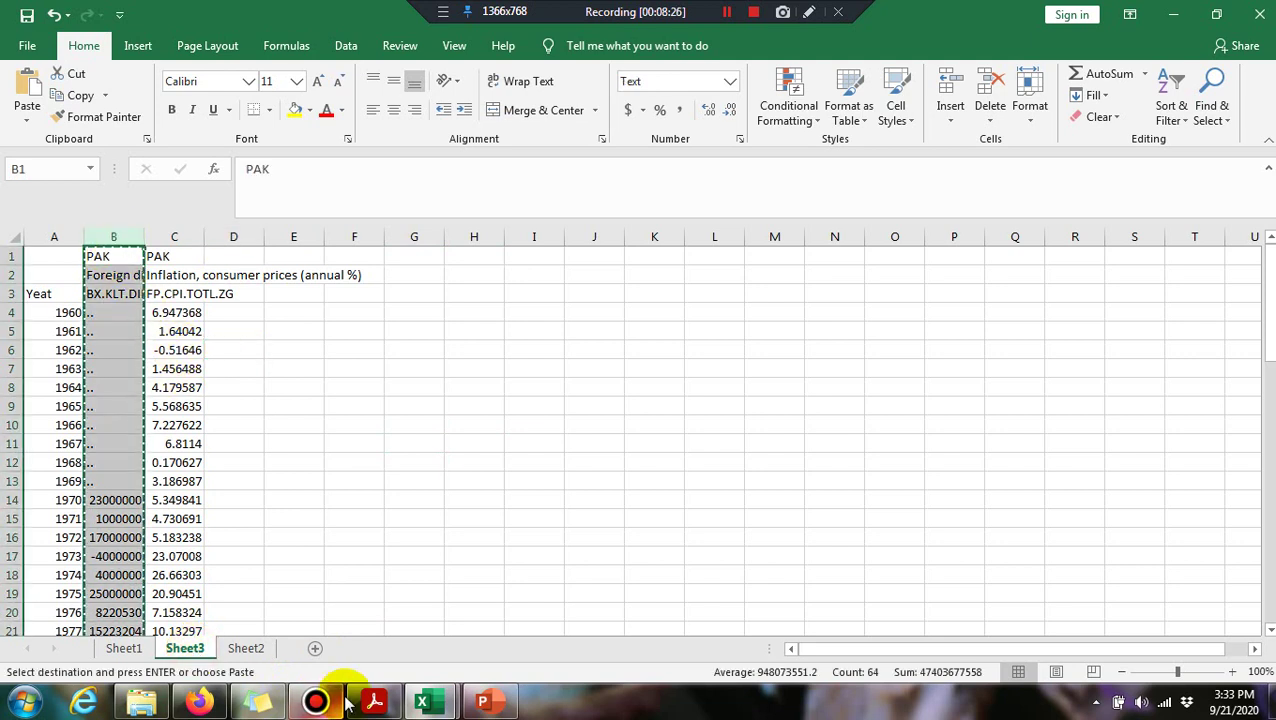
{"action": "mouse_move", "coordinate": [447, 706]}
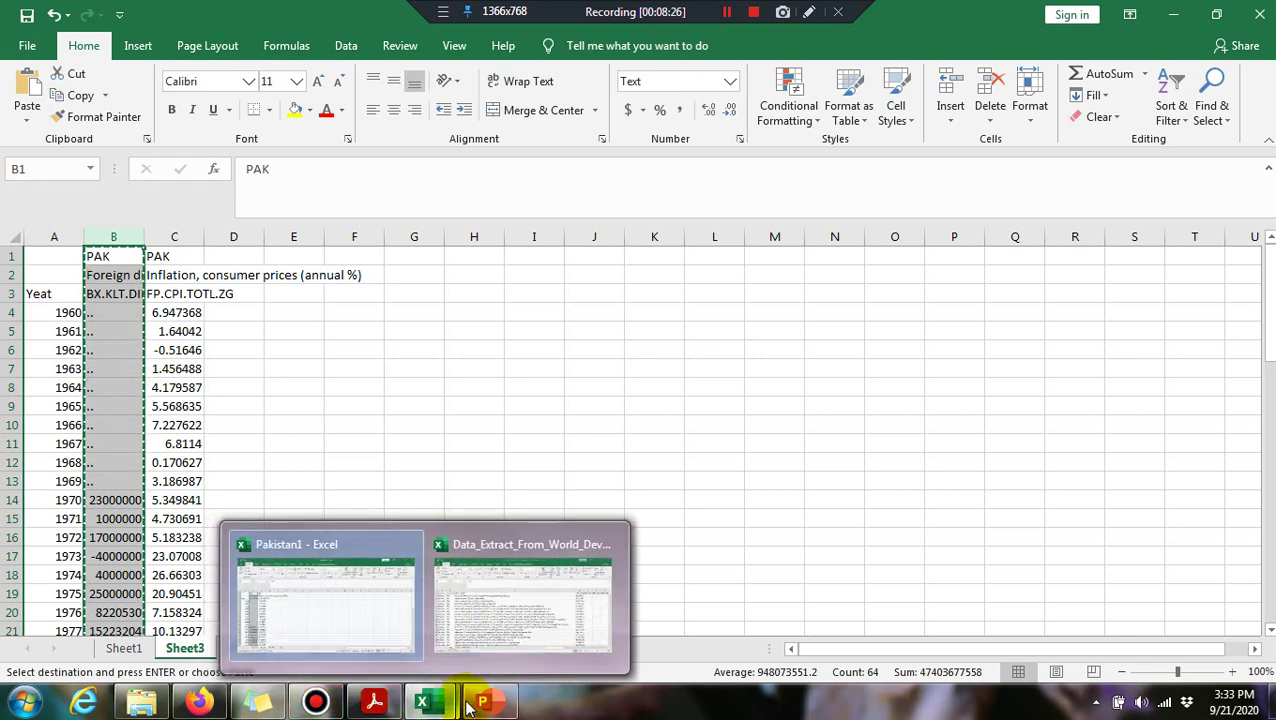
{"action": "left_click", "coordinate": [513, 630]}
{"action": "left_click", "coordinate": [223, 512]}
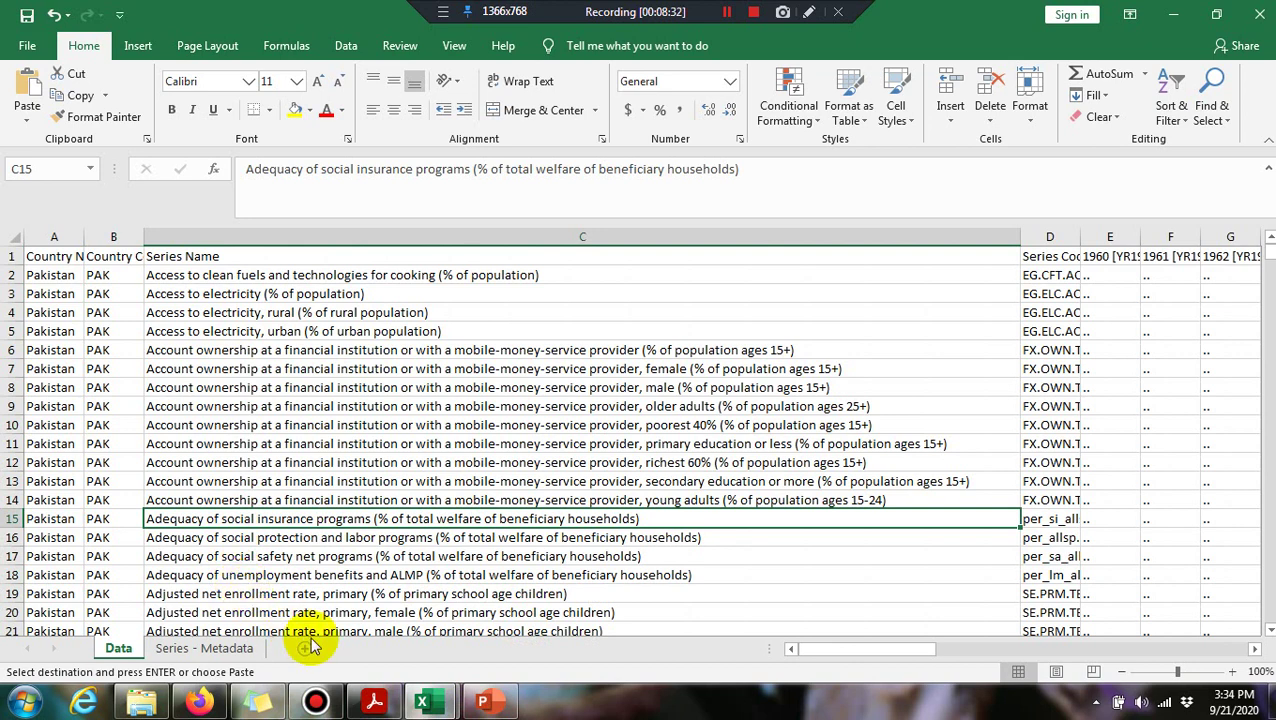
Return to the Pakistan1 workbook and go to cell B2 on the empty Sheet1
{"action": "mouse_move", "coordinate": [430, 705]}
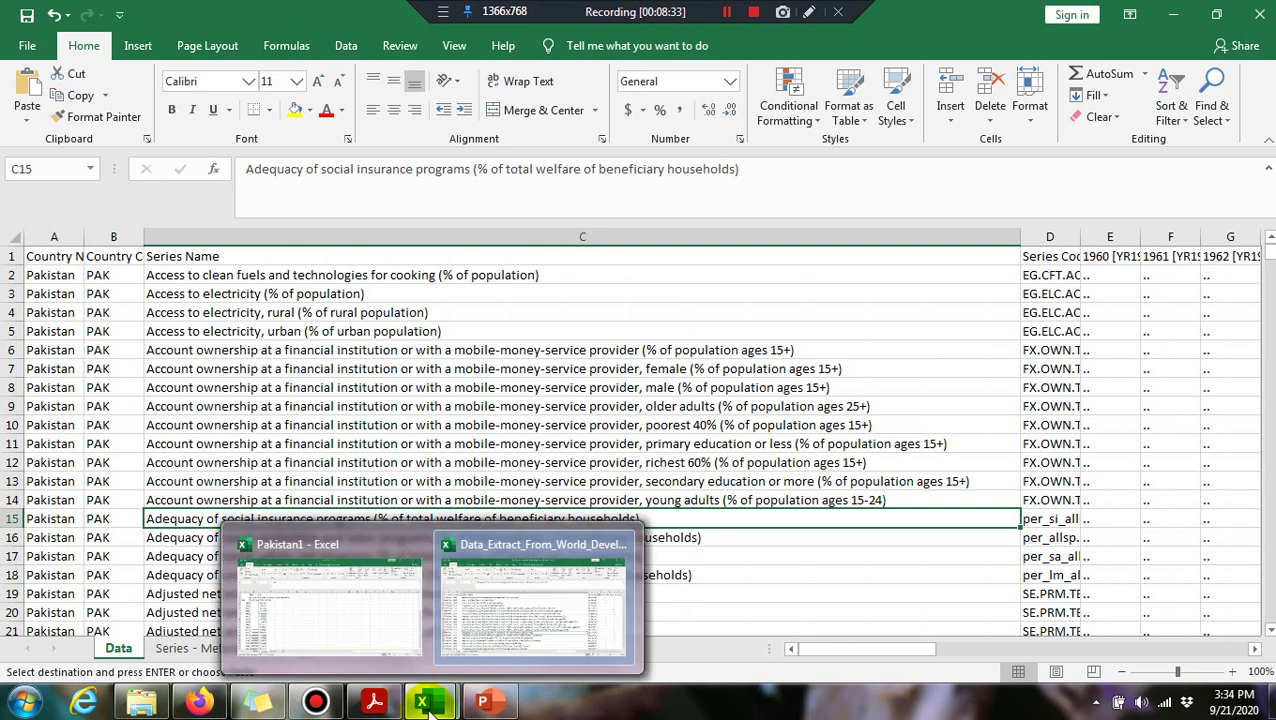
{"action": "left_click", "coordinate": [327, 600]}
{"action": "left_click", "coordinate": [123, 648]}
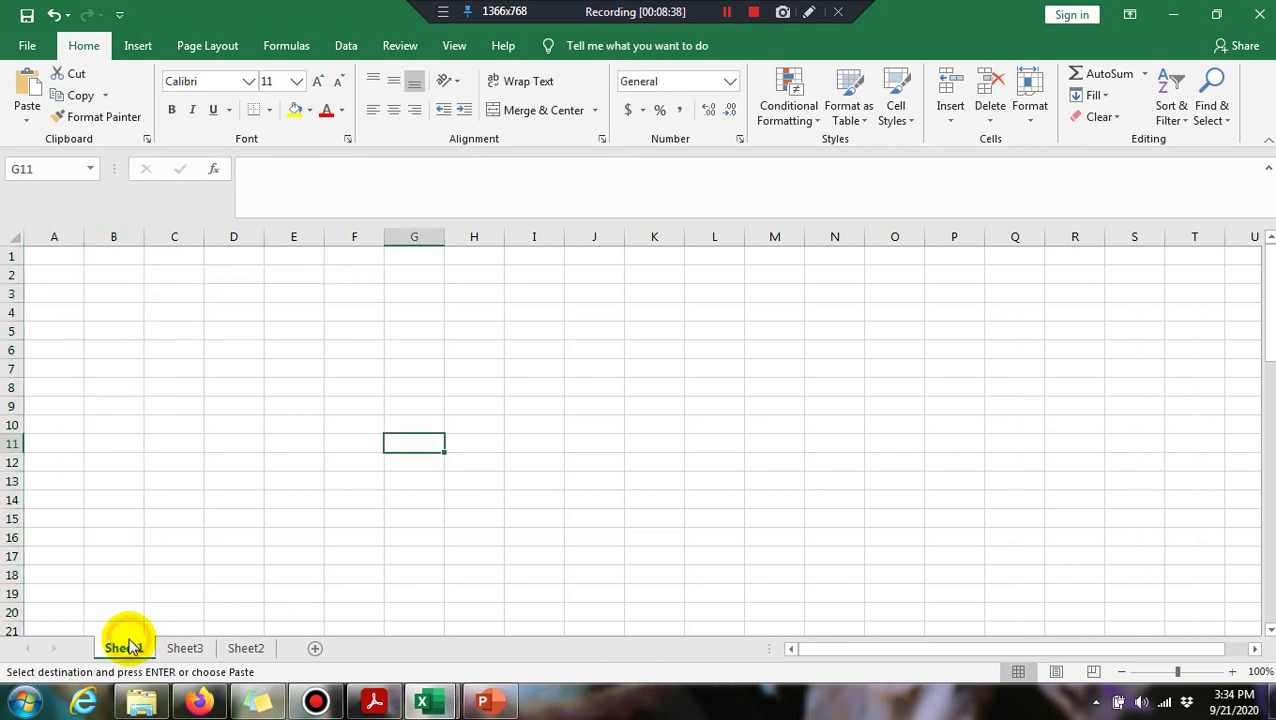
{"action": "key", "text": "Left"}
{"action": "key", "text": "Left"}
{"action": "key", "text": "Left"}
{"action": "key", "text": "Left"}
{"action": "key", "text": "Left"}
{"action": "key", "text": "Left"}
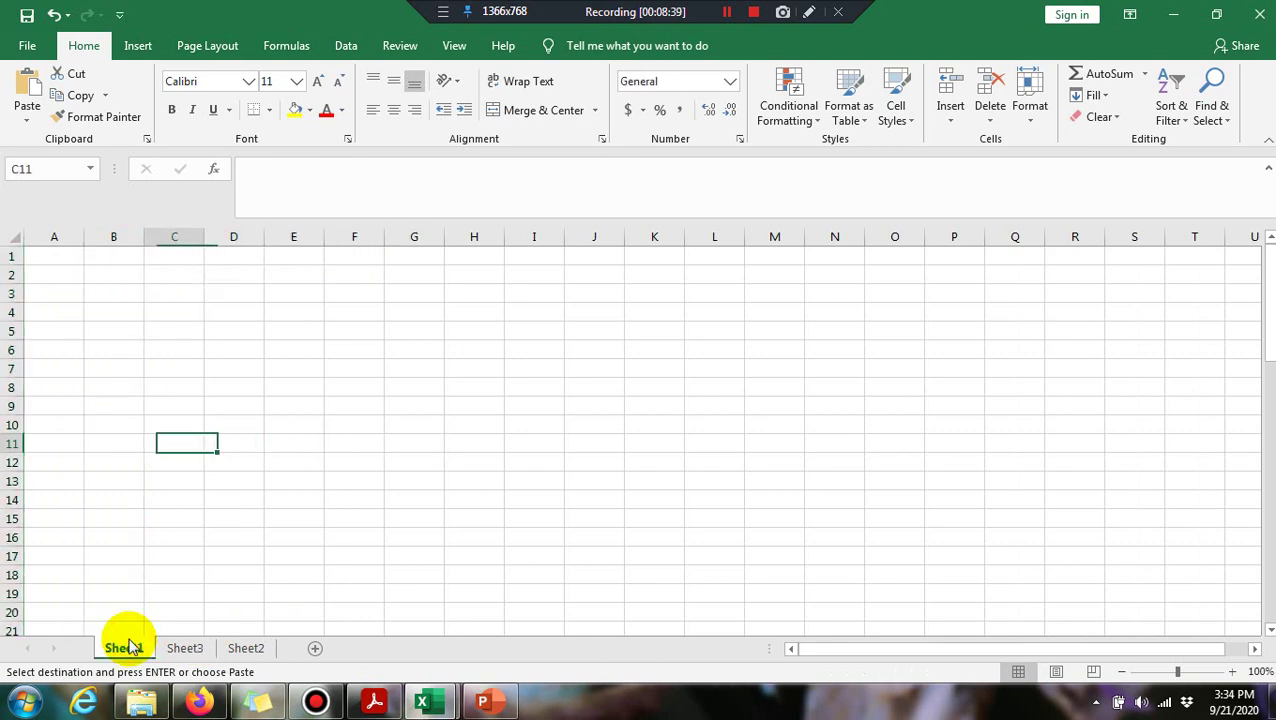
{"action": "key", "text": "Up"}
{"action": "key", "text": "Up"}
{"action": "key", "text": "Up"}
{"action": "key", "text": "Up"}
{"action": "key", "text": "Up"}
{"action": "key", "text": "Up"}
{"action": "key", "text": "Up"}
{"action": "key", "text": "Up"}
{"action": "key", "text": "Up"}
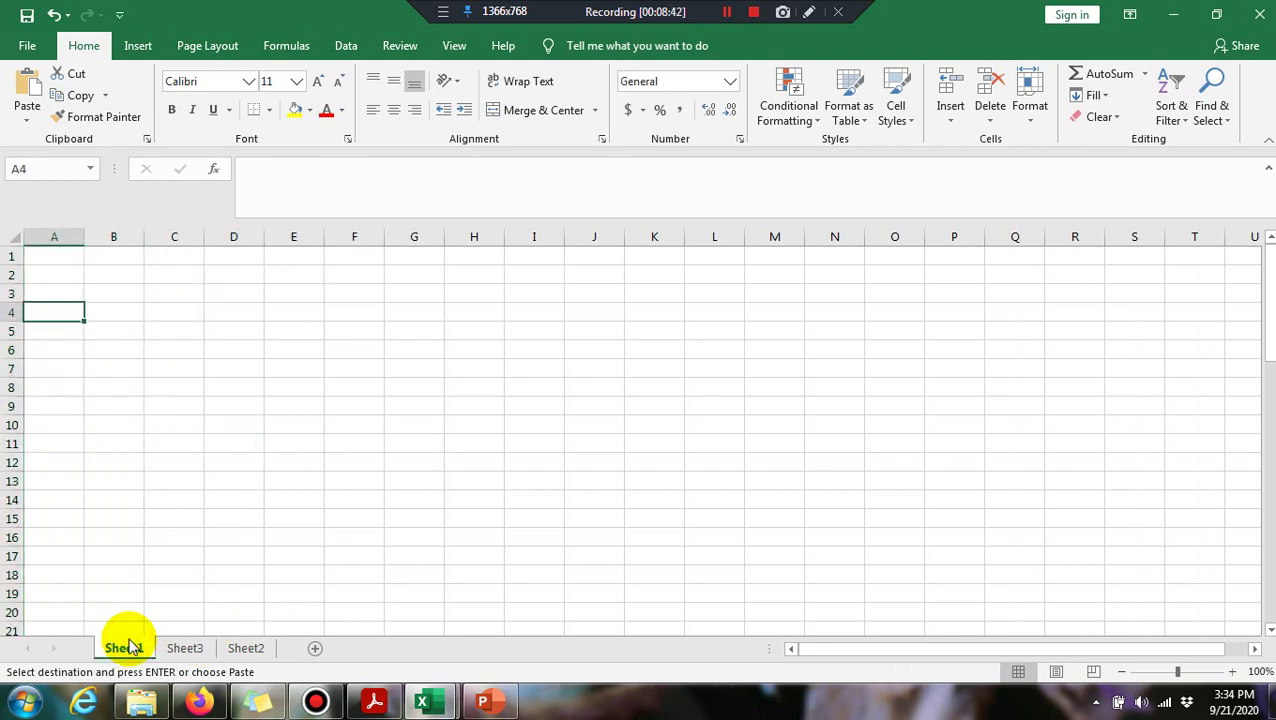
{"action": "key", "text": "Right"}
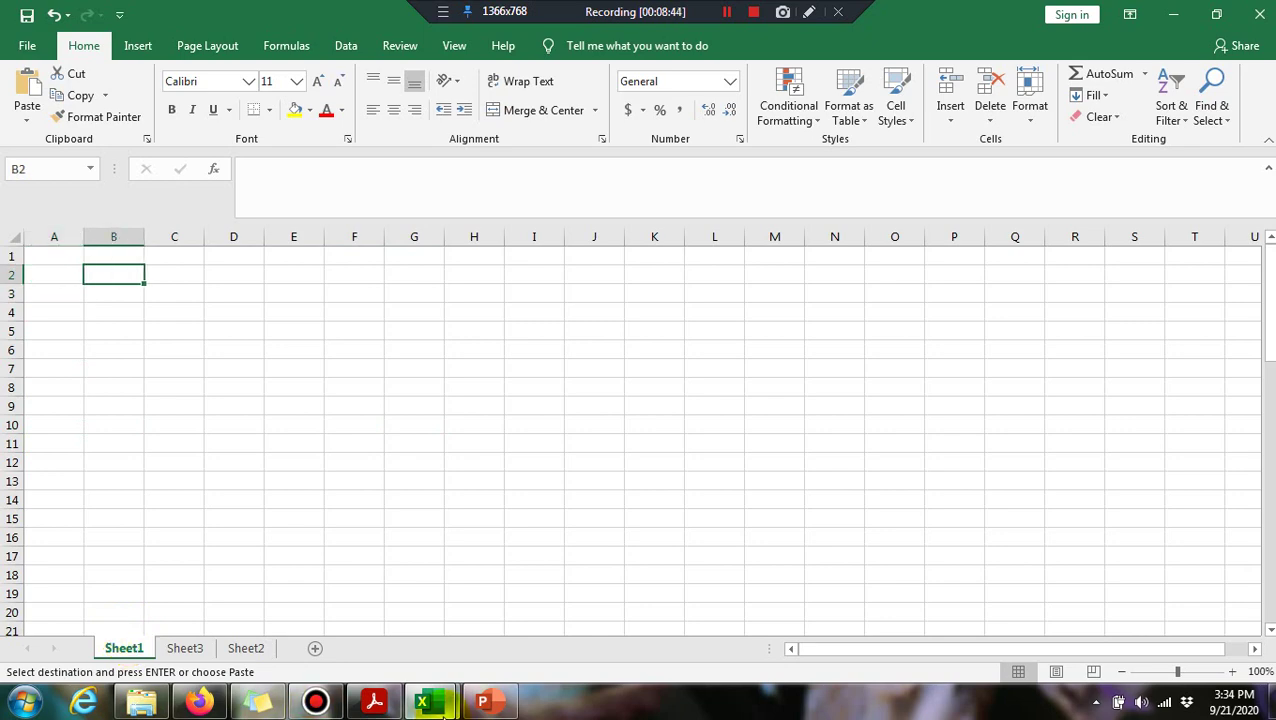
Switch to the Data_Extract_From_World_Devel... workbook and look through the Series Name entries around row 22, selecting Adjusted net national income (annual % growth)
{"action": "mouse_move", "coordinate": [447, 700]}
{"action": "left_click", "coordinate": [490, 620]}
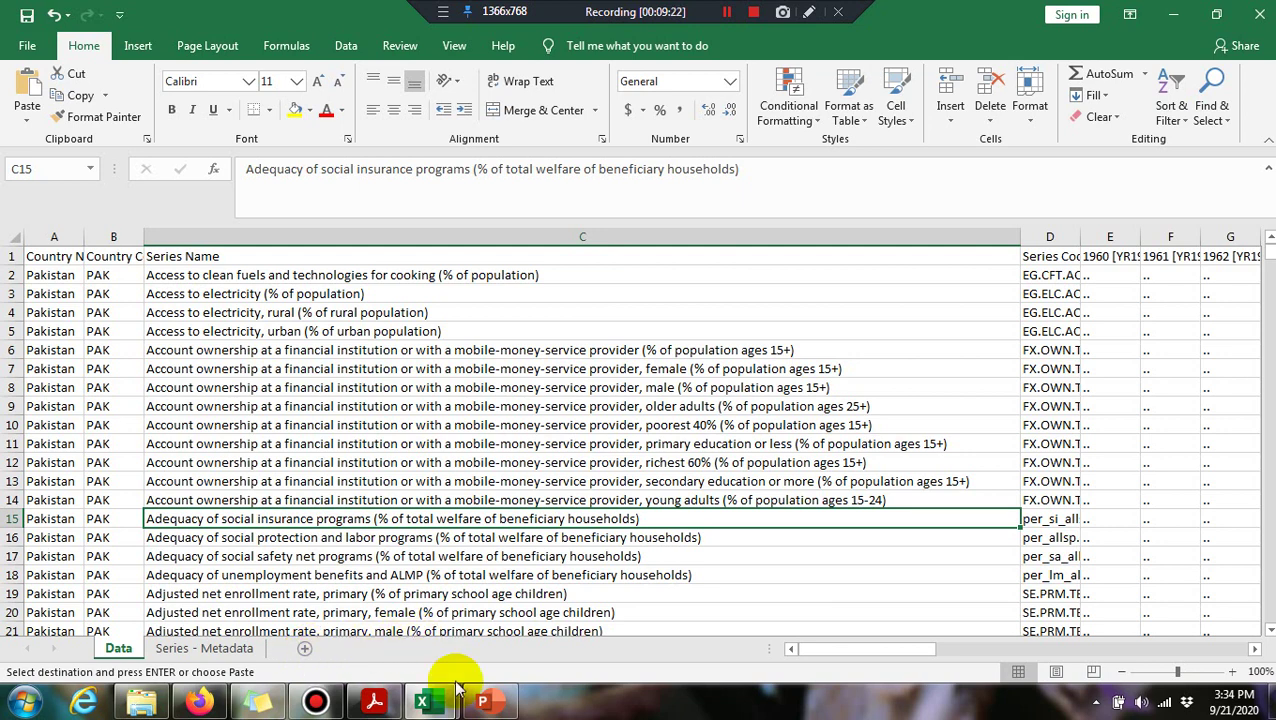
{"action": "left_click", "coordinate": [222, 567]}
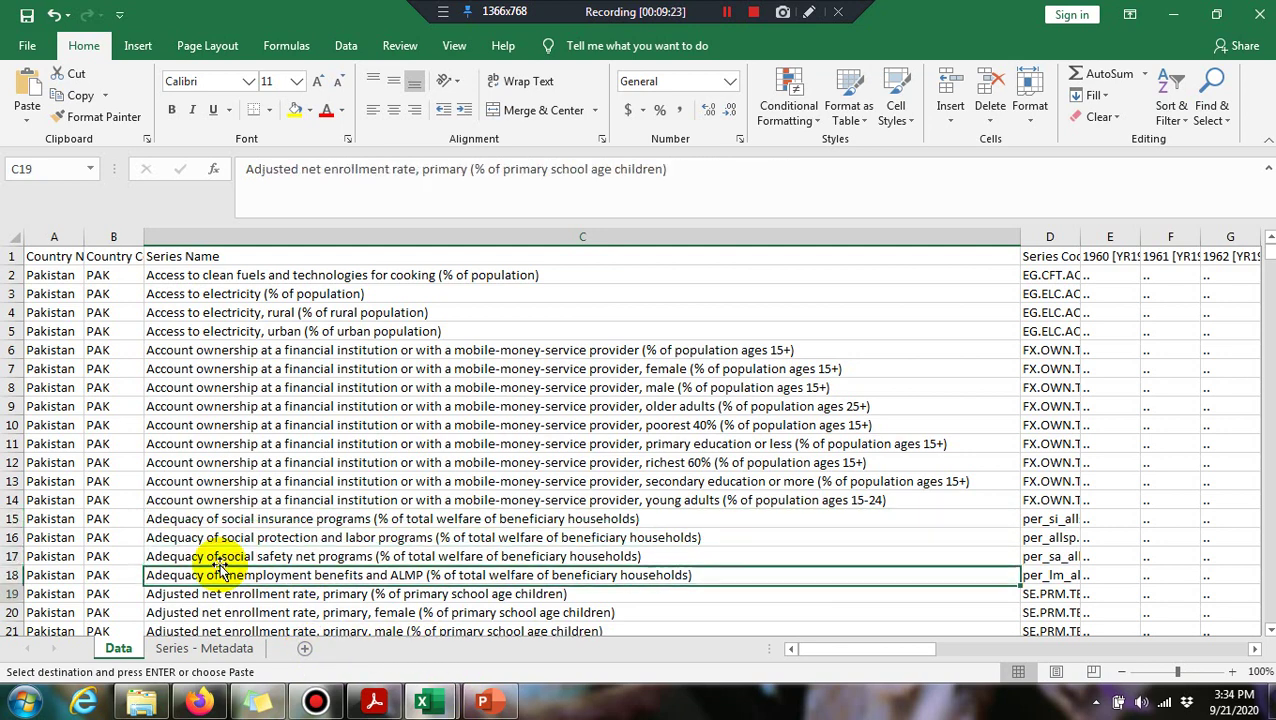
{"action": "key", "text": "Down"}
{"action": "key", "text": "Down"}
{"action": "key", "text": "Down"}
{"action": "key", "text": "Down"}
{"action": "key", "text": "Down"}
{"action": "key", "text": "Down"}
{"action": "key", "text": "Down"}
{"action": "left_click", "coordinate": [304, 537]}
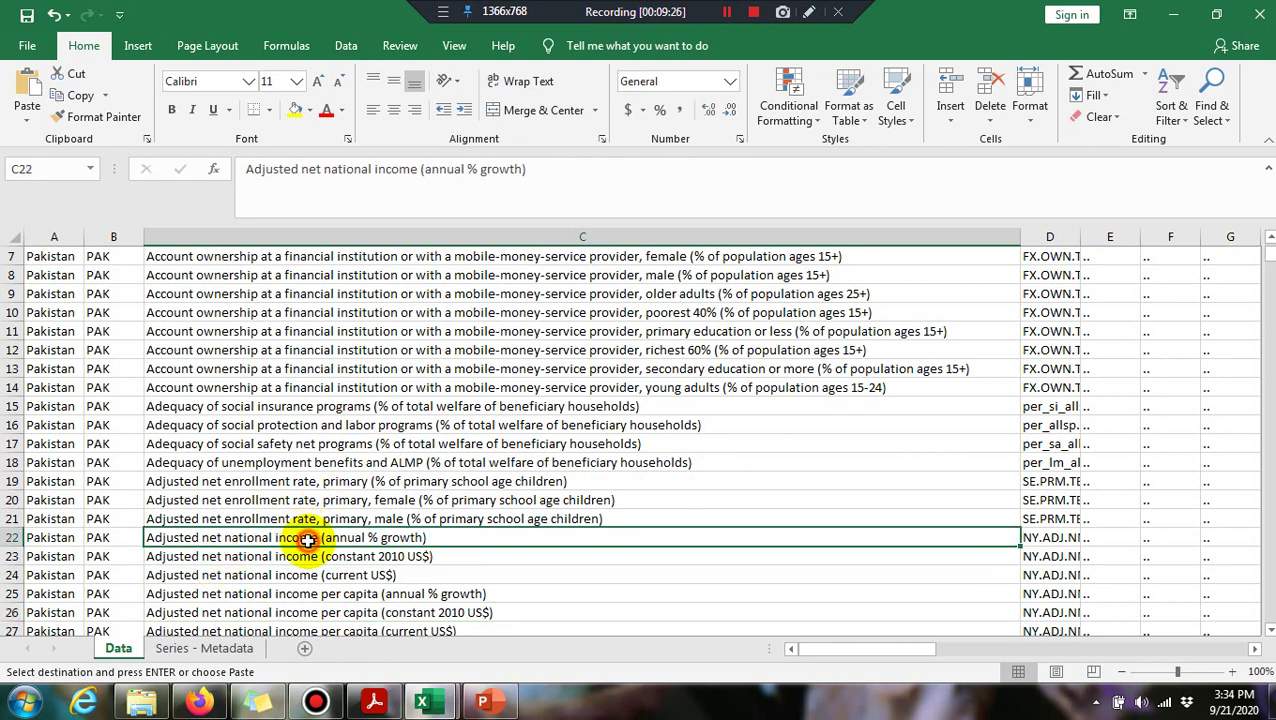
Try to find "foreign direct investment" in the Data sheet
{"action": "key", "text": "ctrl+f"}
{"action": "key", "text": "BackSpace"}
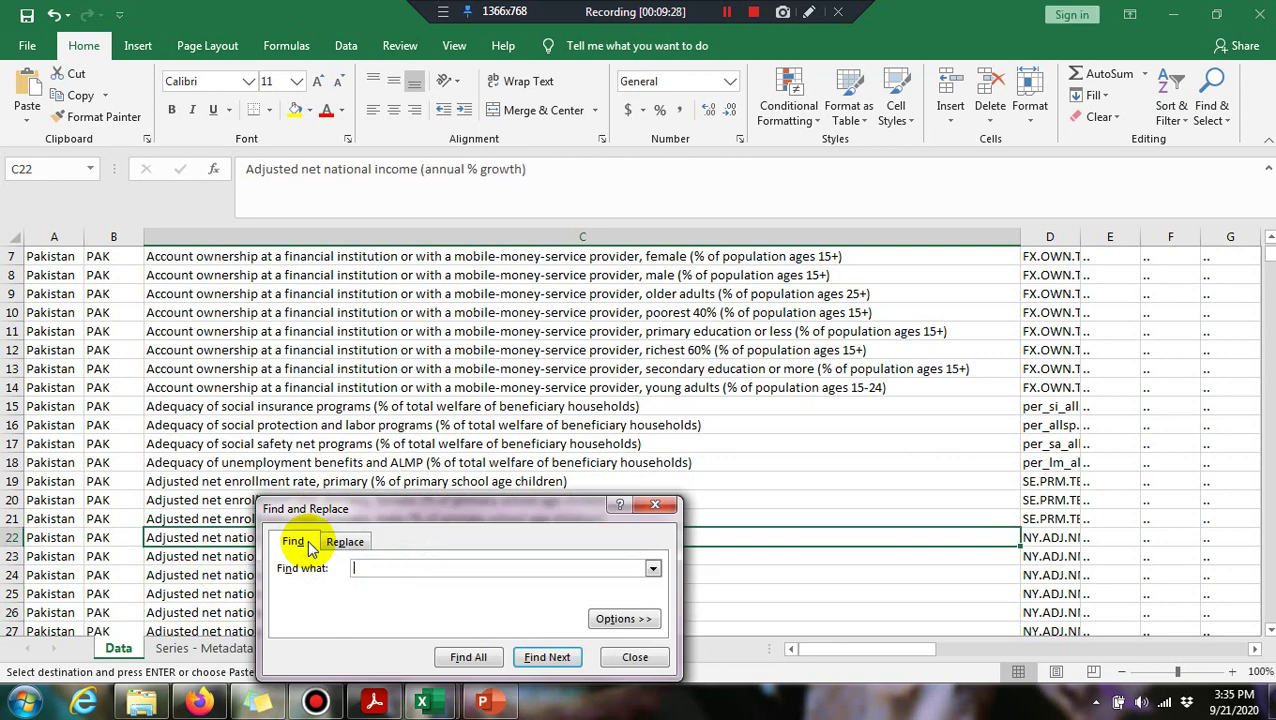
{"action": "type", "text": "foregin"}
{"action": "key", "text": "BackSpace"}
{"action": "key", "text": "BackSpace"}
{"action": "key", "text": "BackSpace"}
{"action": "type", "text": "ign direct investment"}
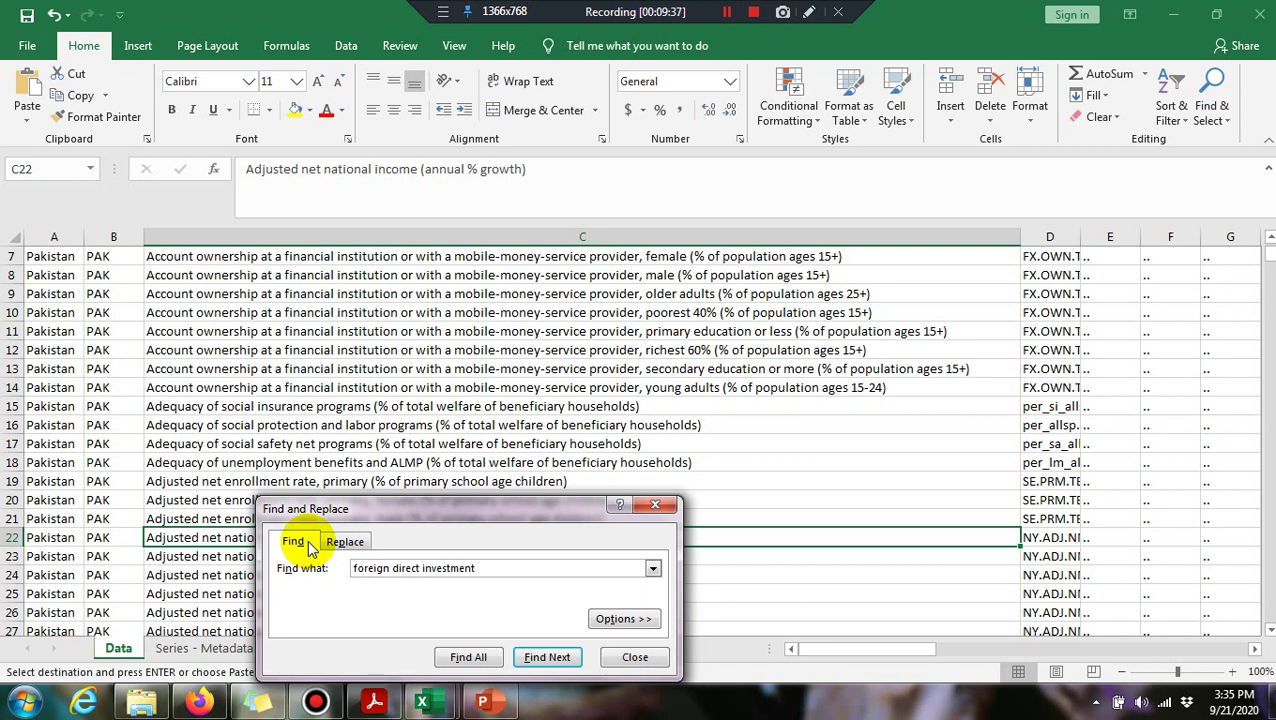
{"action": "key", "text": "Return"}
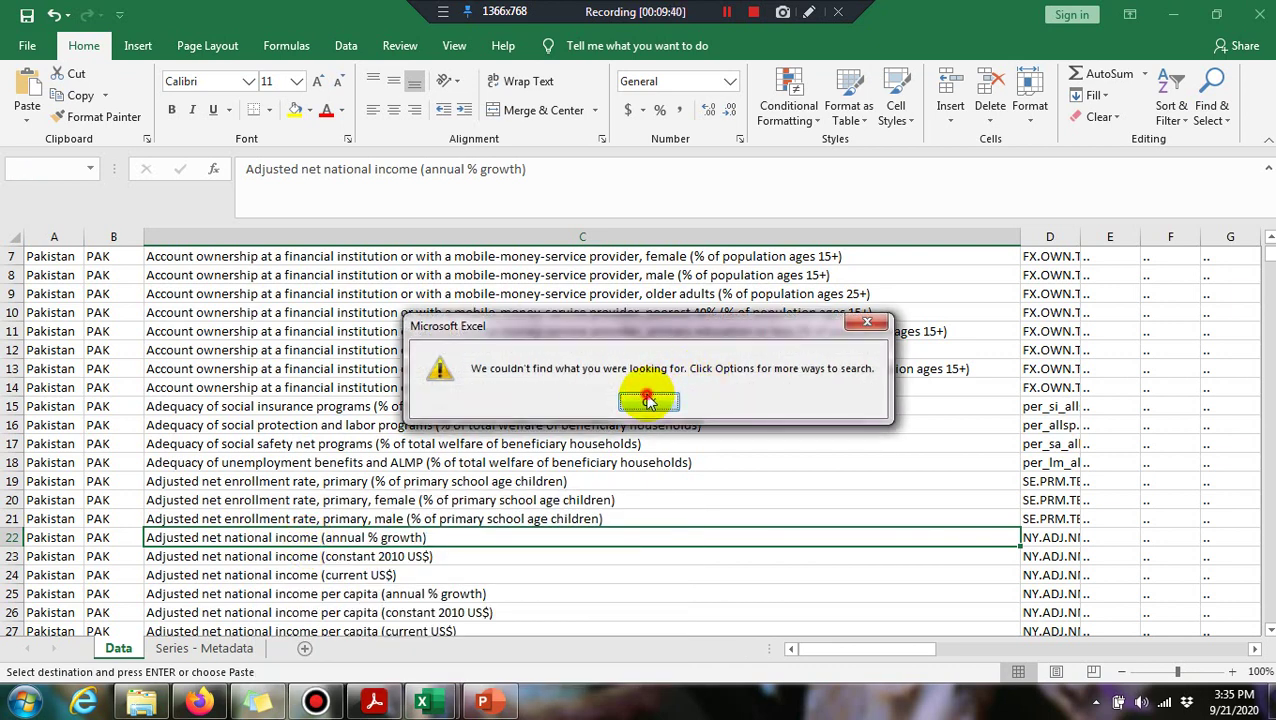
{"action": "left_click", "coordinate": [648, 400]}
Try the foreign direct investment search again from the Adjusted net national income (current US$) cell
{"action": "double_click", "coordinate": [215, 537]}
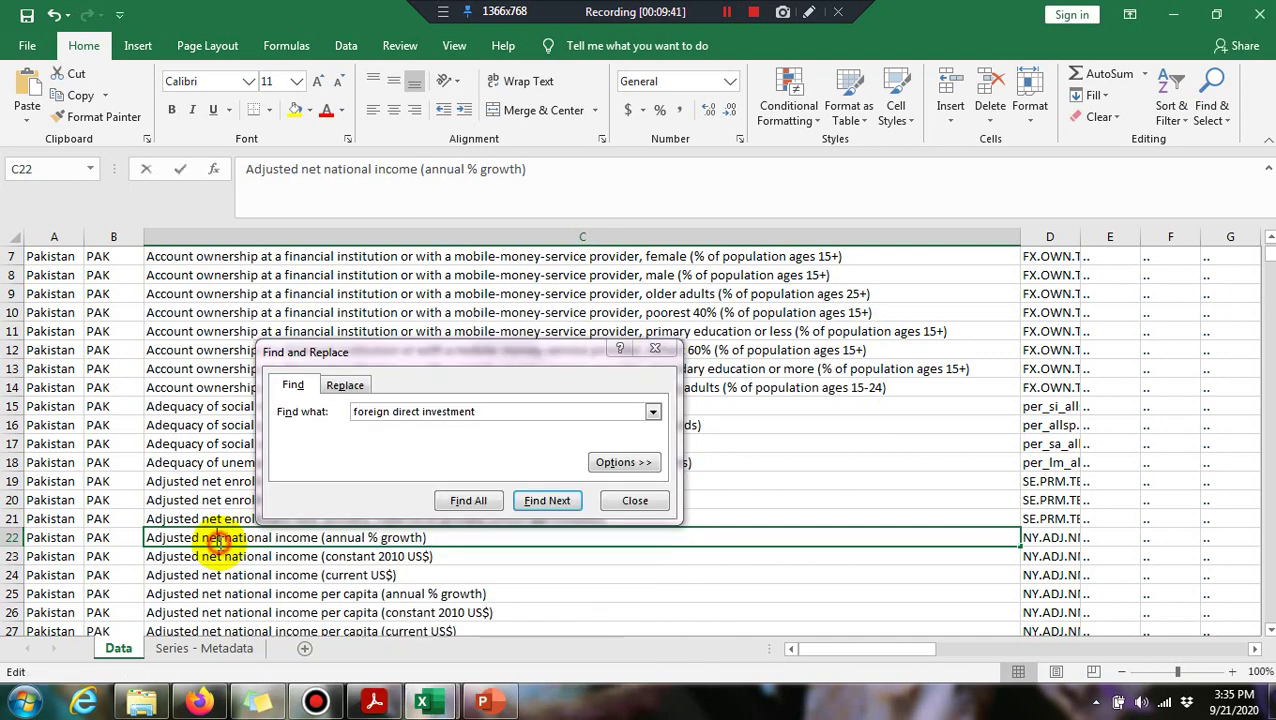
{"action": "left_click", "coordinate": [268, 574]}
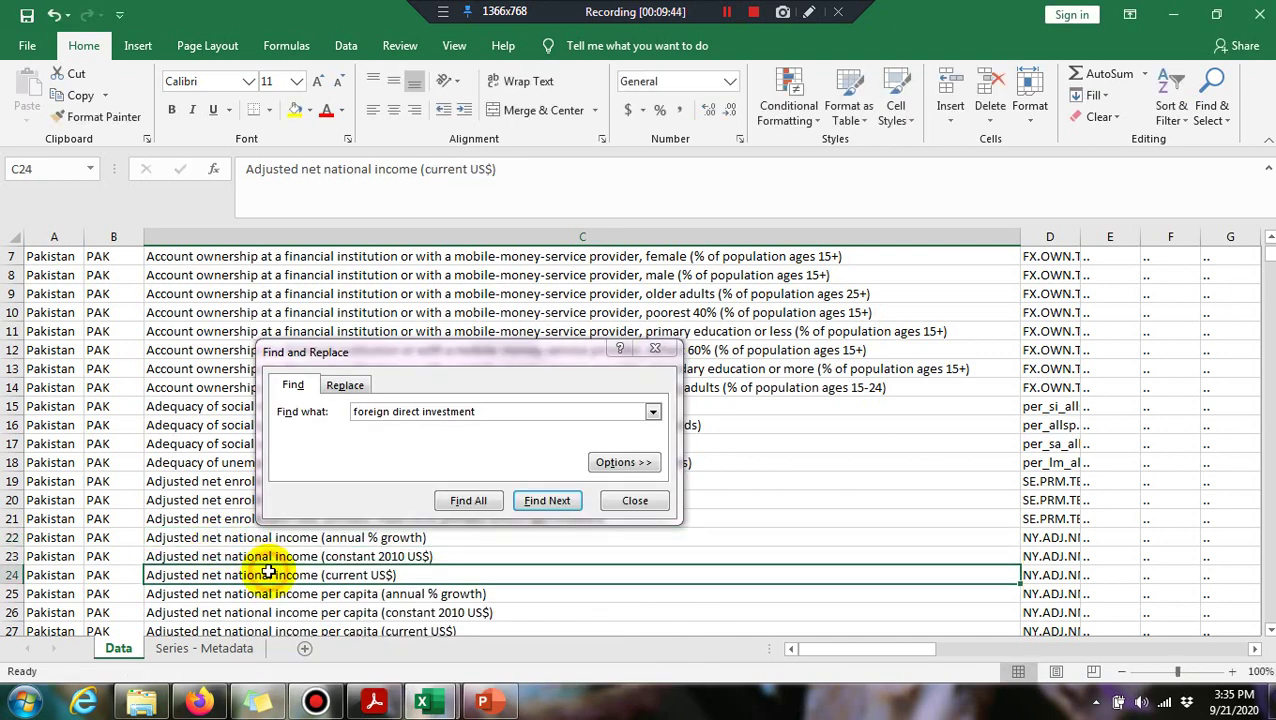
{"action": "left_click", "coordinate": [534, 502]}
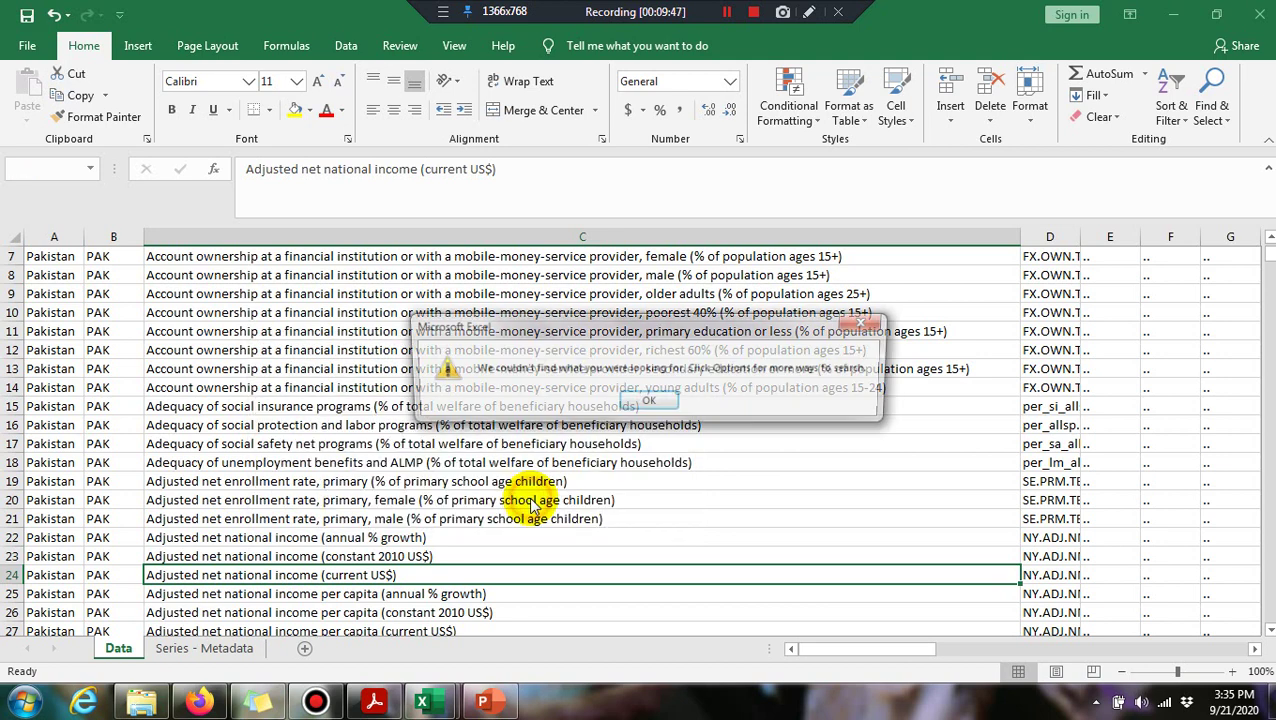
{"action": "left_click", "coordinate": [645, 405]}
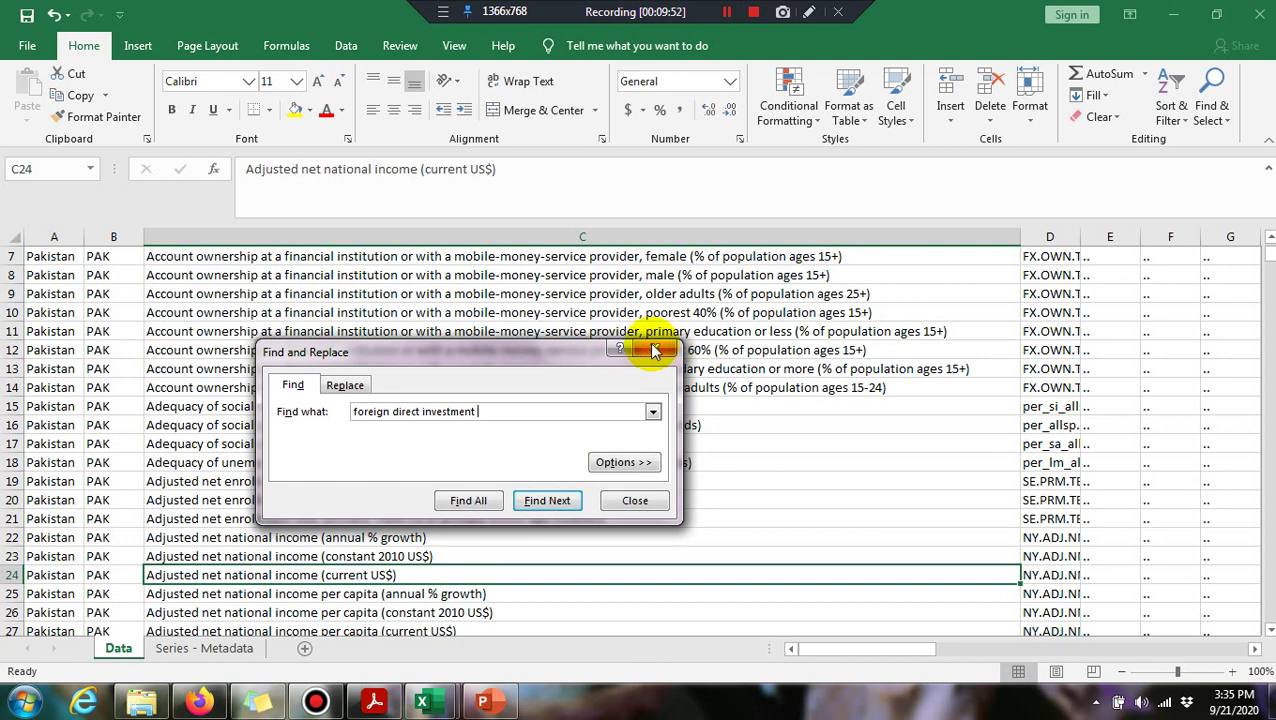
Shorten the search term to "foreign direct", find its first match in the Data sheet, and close the search dialog
{"action": "key", "text": "BackSpace"}
{"action": "key", "text": "BackSpace"}
{"action": "key", "text": "BackSpace"}
{"action": "key", "text": "BackSpace"}
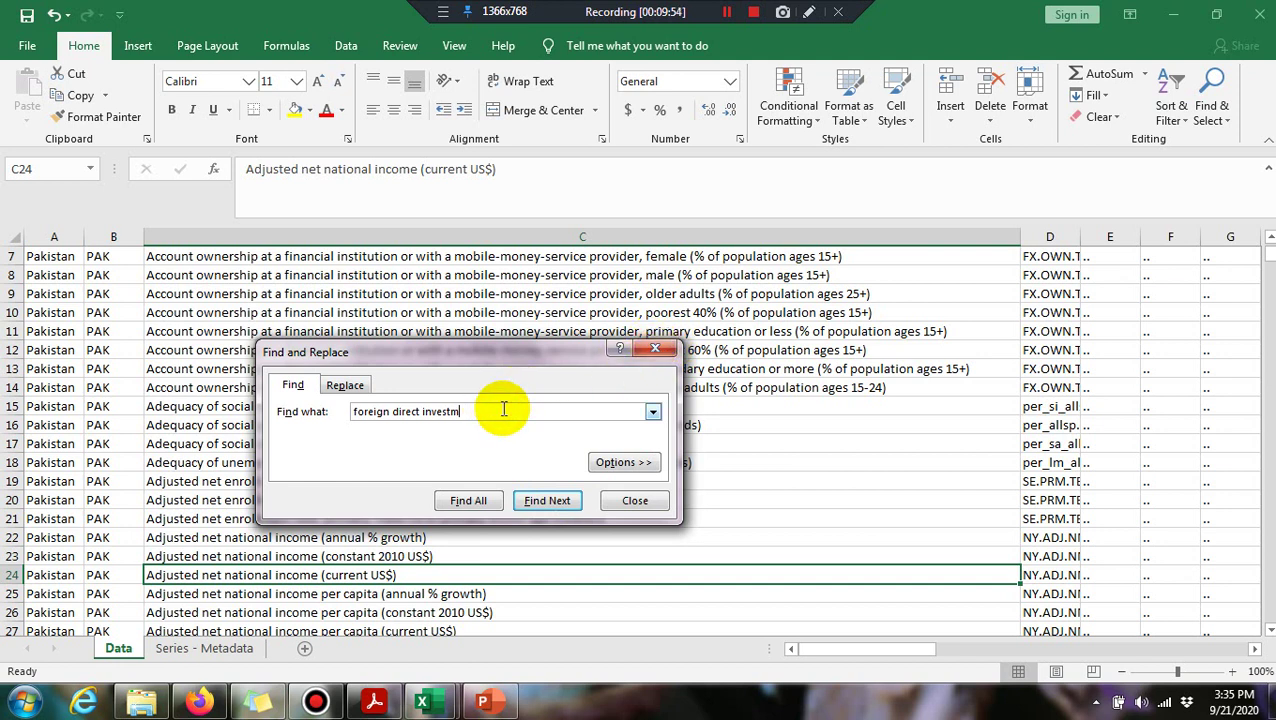
{"action": "key", "text": "BackSpace"}
{"action": "key", "text": "BackSpace"}
{"action": "key", "text": "BackSpace"}
{"action": "key", "text": "BackSpace"}
{"action": "key", "text": "BackSpace"}
{"action": "key", "text": "BackSpace"}
{"action": "key", "text": "BackSpace"}
{"action": "key", "text": "Return"}
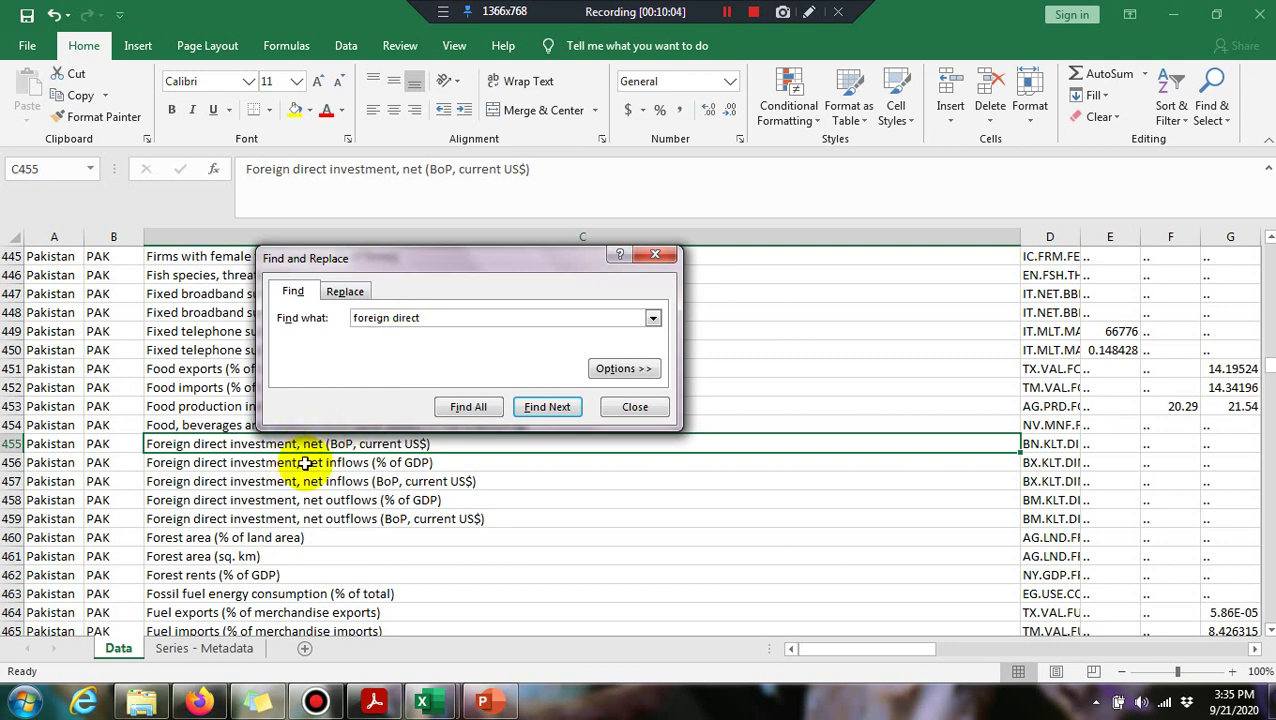
{"action": "left_click", "coordinate": [664, 257]}
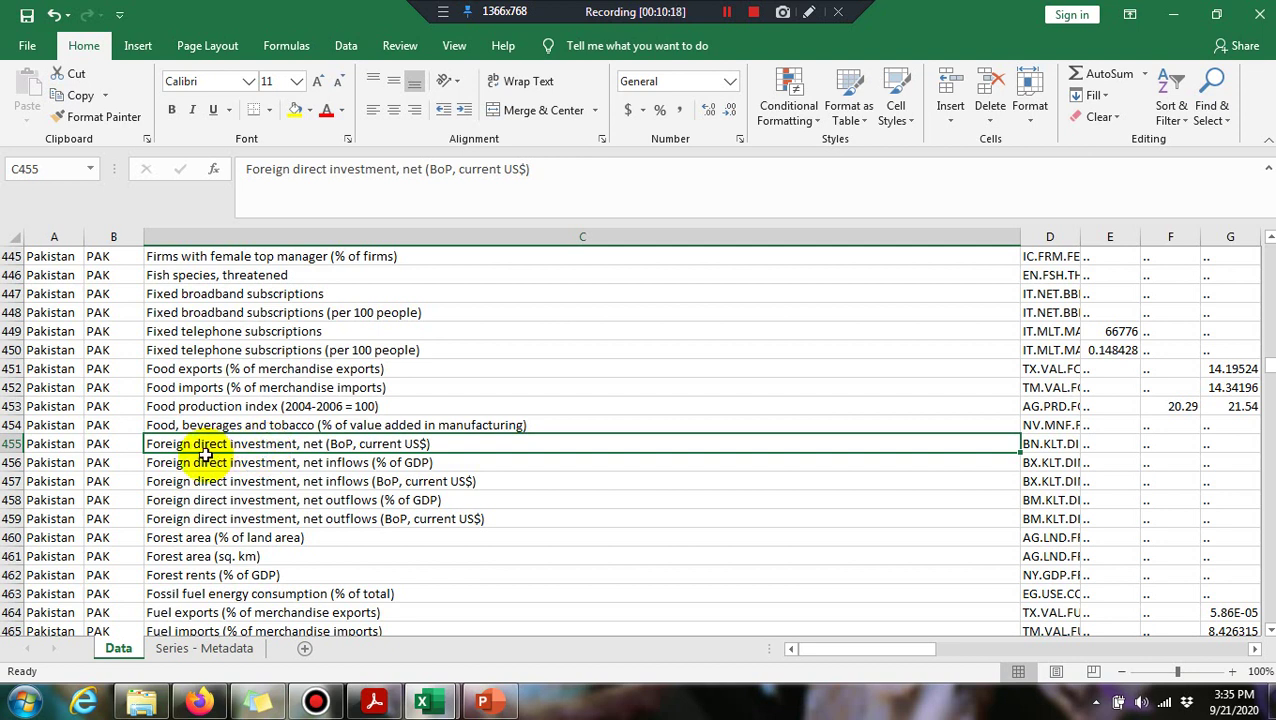
Look through the foreign direct investment series in rows 455 to 459 of the Data sheet
{"action": "key", "text": "Left"}
{"action": "key", "text": "Down"}
{"action": "key", "text": "Down"}
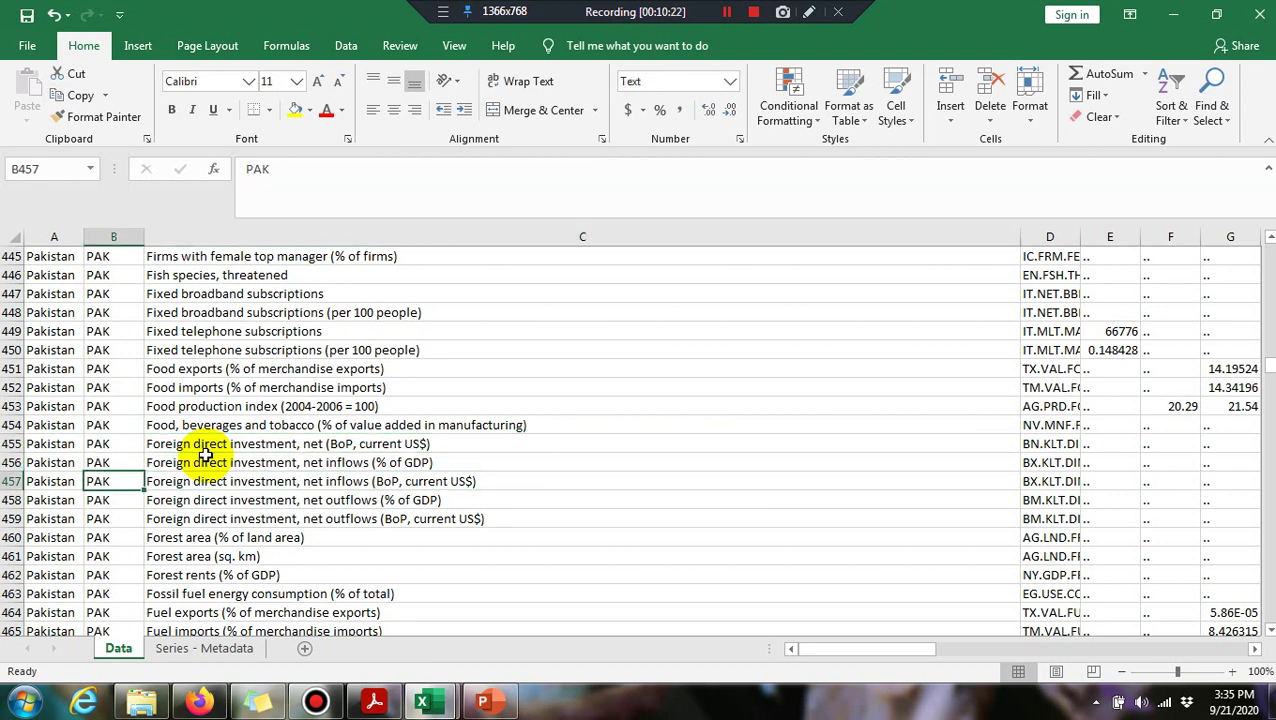
{"action": "key", "text": "shift+Right"}
{"action": "key", "text": "shift+Right"}
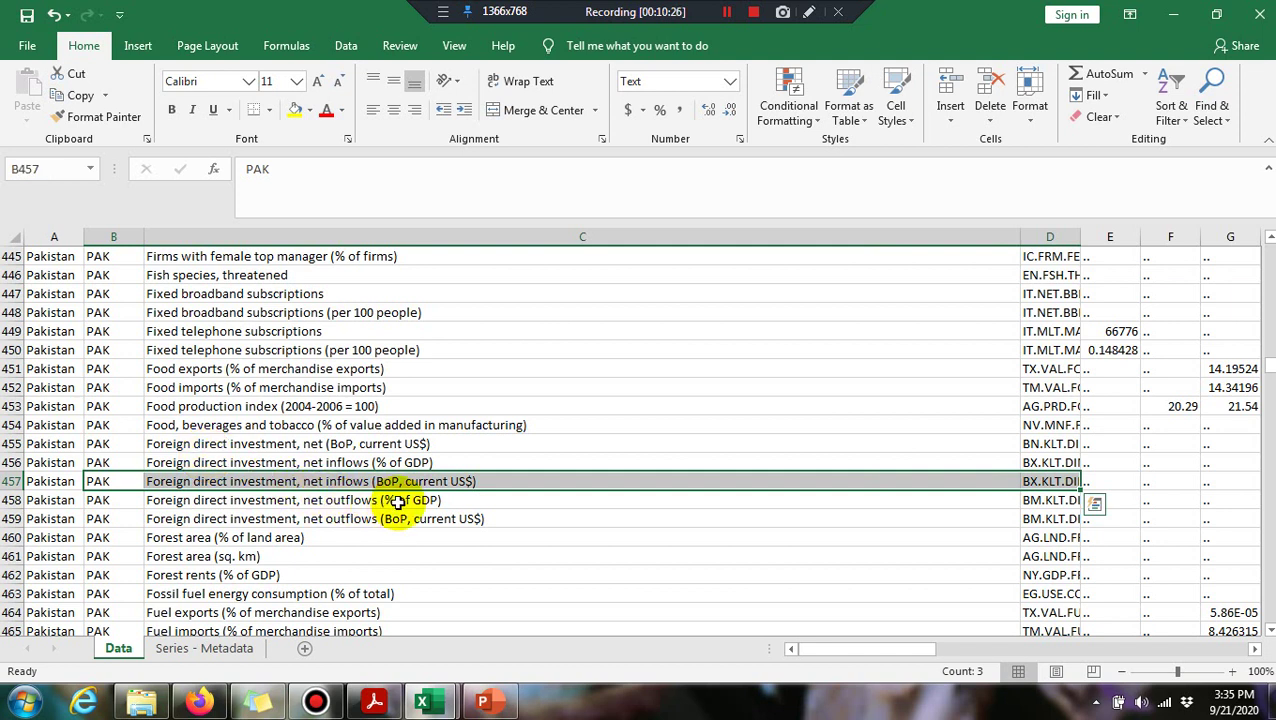
{"action": "key", "text": "Down"}
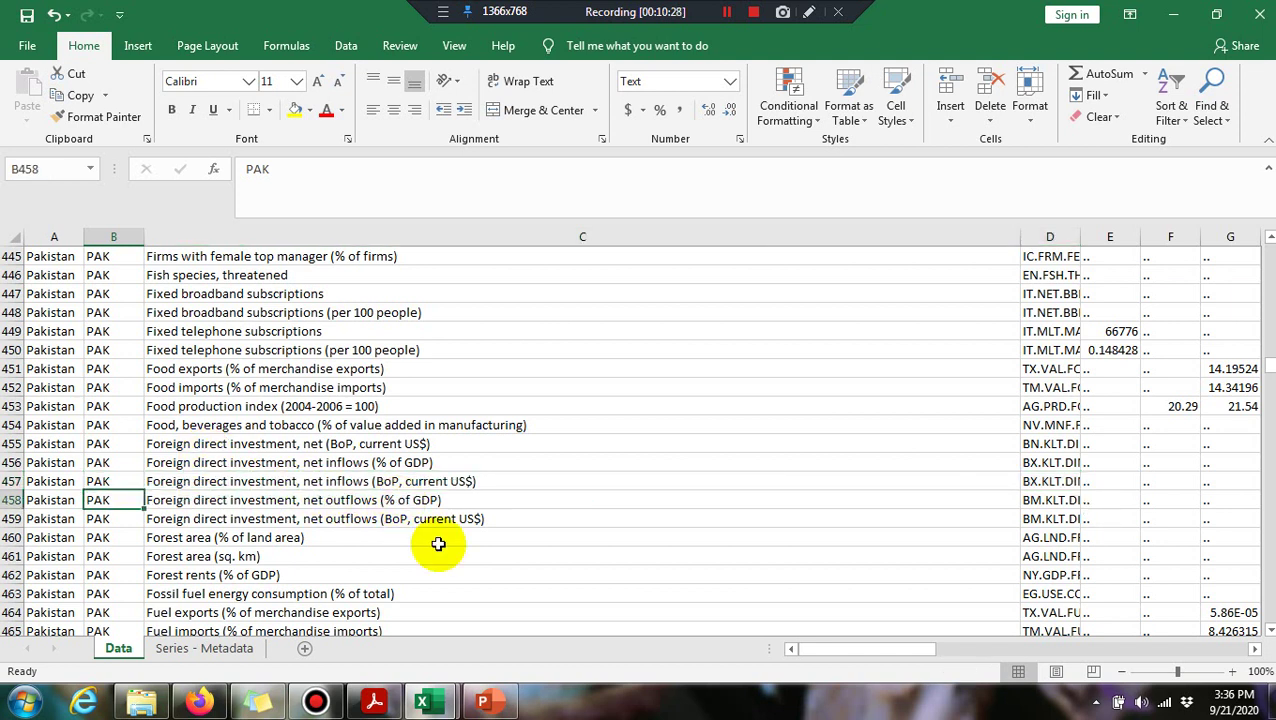
{"action": "key", "text": "Down"}
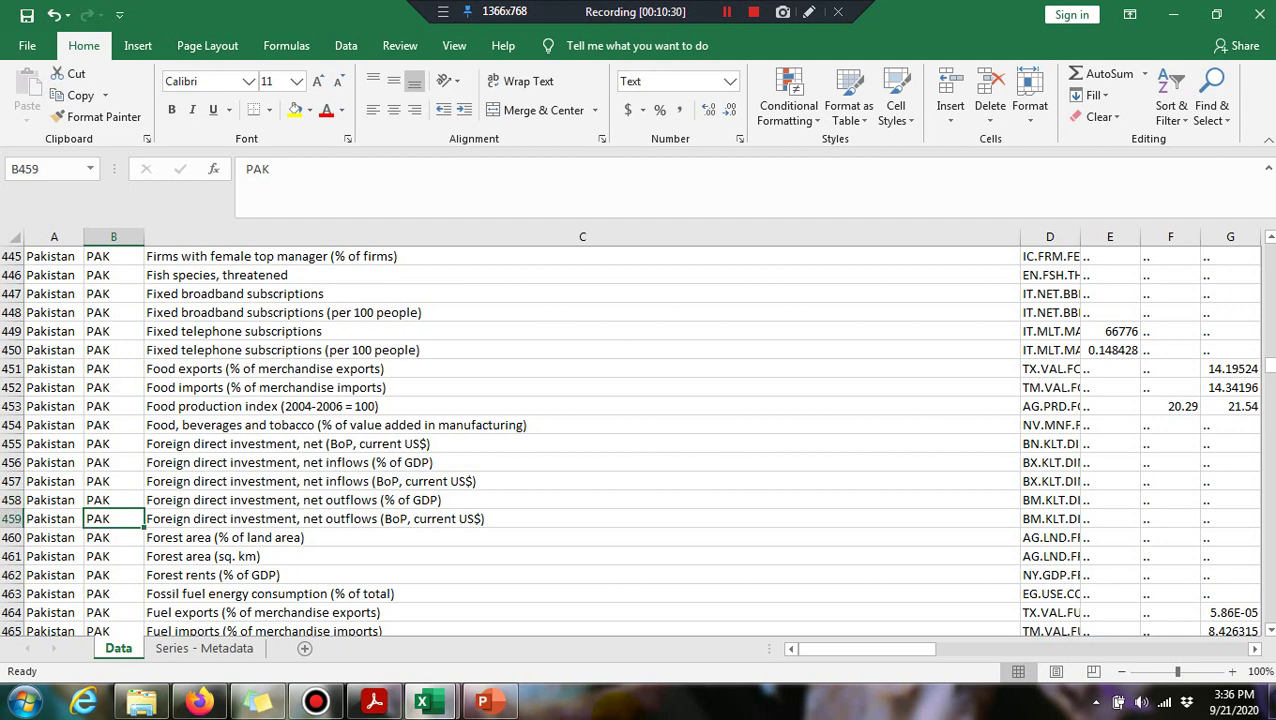
{"action": "key", "text": "Up"}
{"action": "key", "text": "Up"}
{"action": "key", "text": "Up"}
{"action": "key", "text": "Up"}
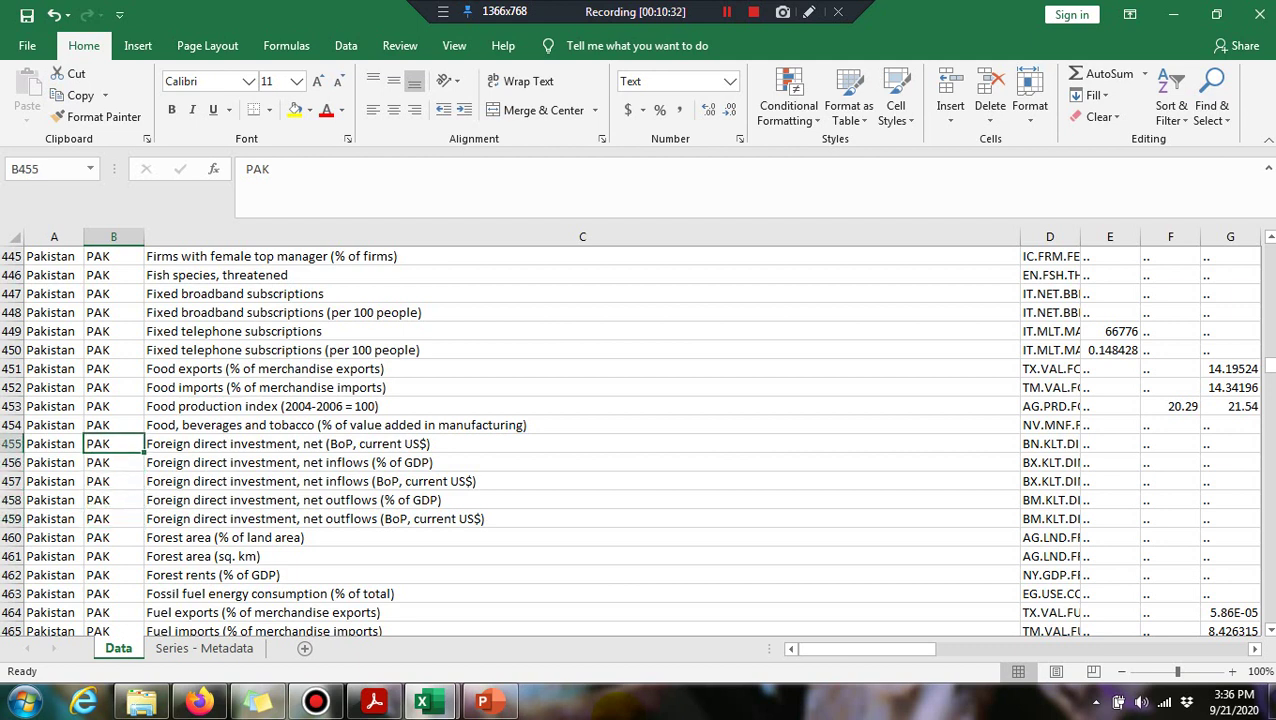
{"action": "key", "text": "Down"}
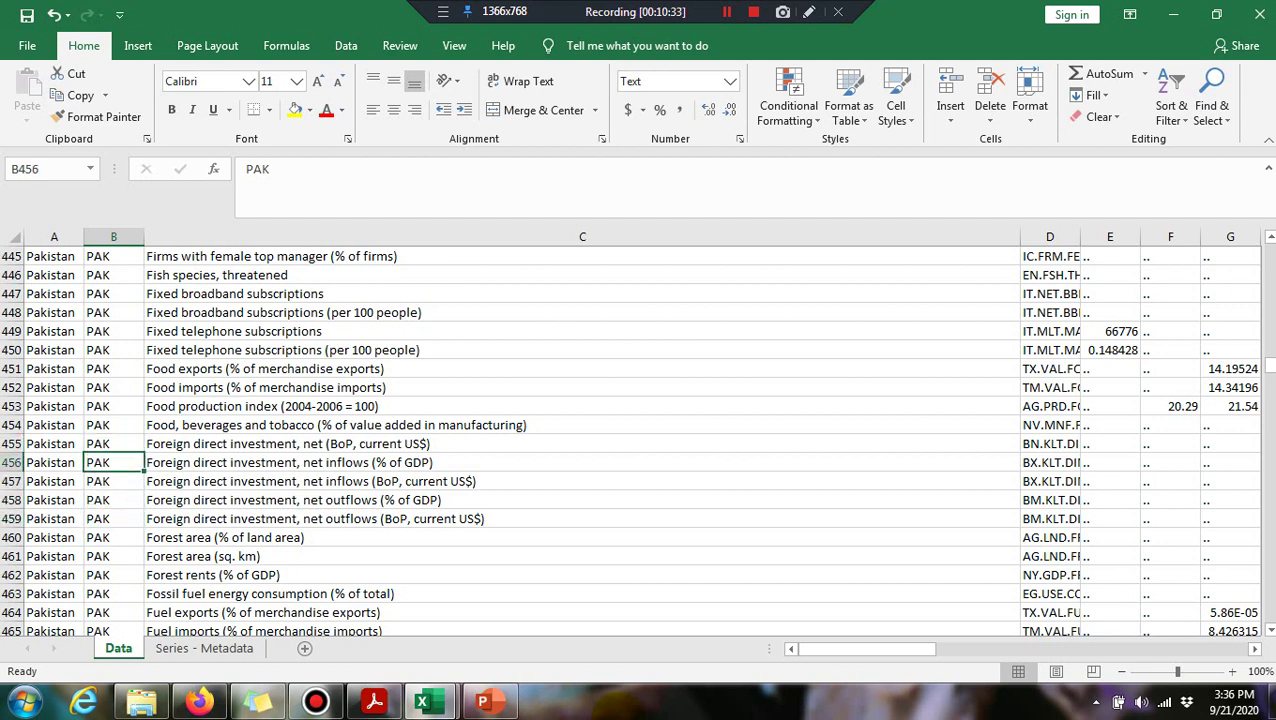
{"action": "key", "text": "Up"}
{"action": "left_click_drag", "start_coordinate": [113, 443], "coordinate": [1232, 447]}
{"action": "key", "text": "Home"}
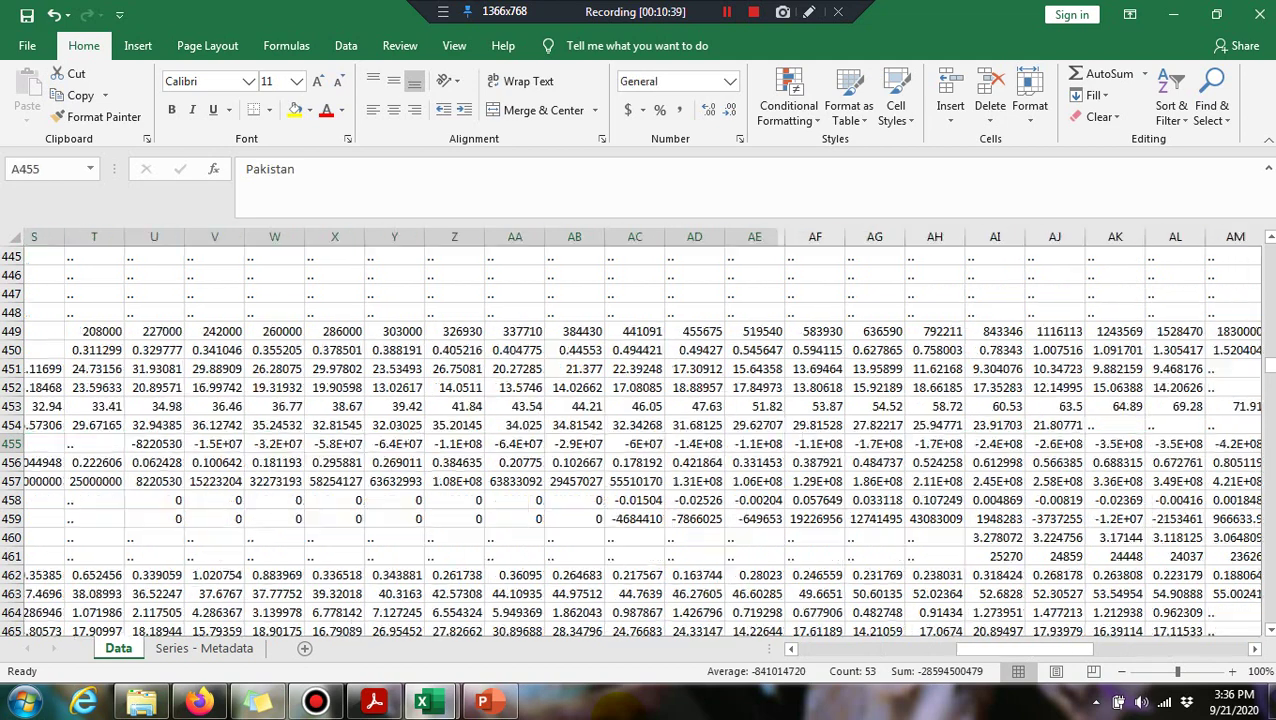
Copy the Foreign direct investment, net inflows (% of GDP) row from its country code in B456 through column BM
{"action": "key", "text": "Down"}
{"action": "key", "text": "Right"}
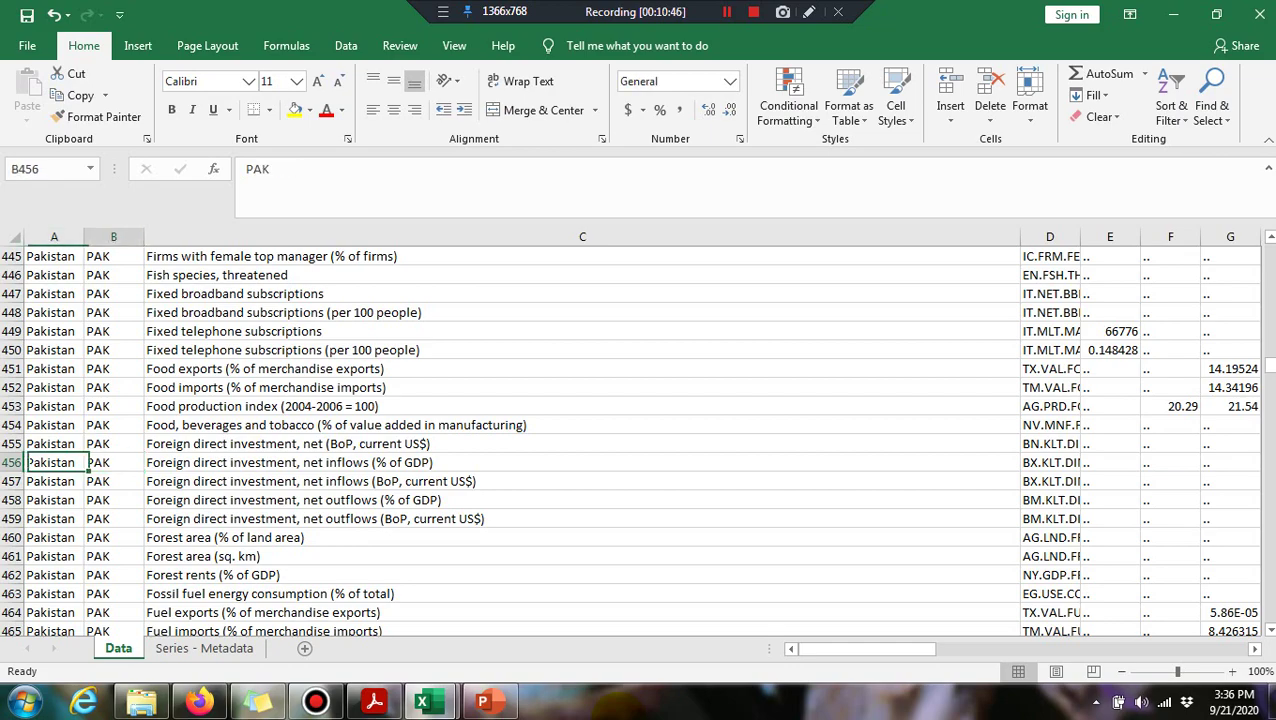
{"action": "key", "text": "shift+Right"}
{"action": "key", "text": "shift+Right"}
{"action": "key", "text": "shift+Right"}
{"action": "key", "text": "shift+Right"}
{"action": "key", "text": "shift+Right"}
{"action": "key", "text": "shift+Right"}
{"action": "key", "text": "shift+Right"}
{"action": "key", "text": "shift+Right"}
{"action": "key", "text": "shift+Right"}
{"action": "key", "text": "shift+Right"}
{"action": "key", "text": "shift+Right"}
{"action": "key", "text": "shift+Right"}
{"action": "key", "text": "shift+Right"}
{"action": "key", "text": "shift+Right"}
{"action": "key", "text": "shift+Right"}
{"action": "key", "text": "shift+Right"}
{"action": "key", "text": "shift+Right"}
{"action": "key", "text": "shift+Right"}
{"action": "key", "text": "shift+Right"}
{"action": "key", "text": "shift+Right"}
{"action": "key", "text": "shift+Right"}
{"action": "key", "text": "shift+Right"}
{"action": "key", "text": "shift+Right"}
{"action": "key", "text": "shift+Right"}
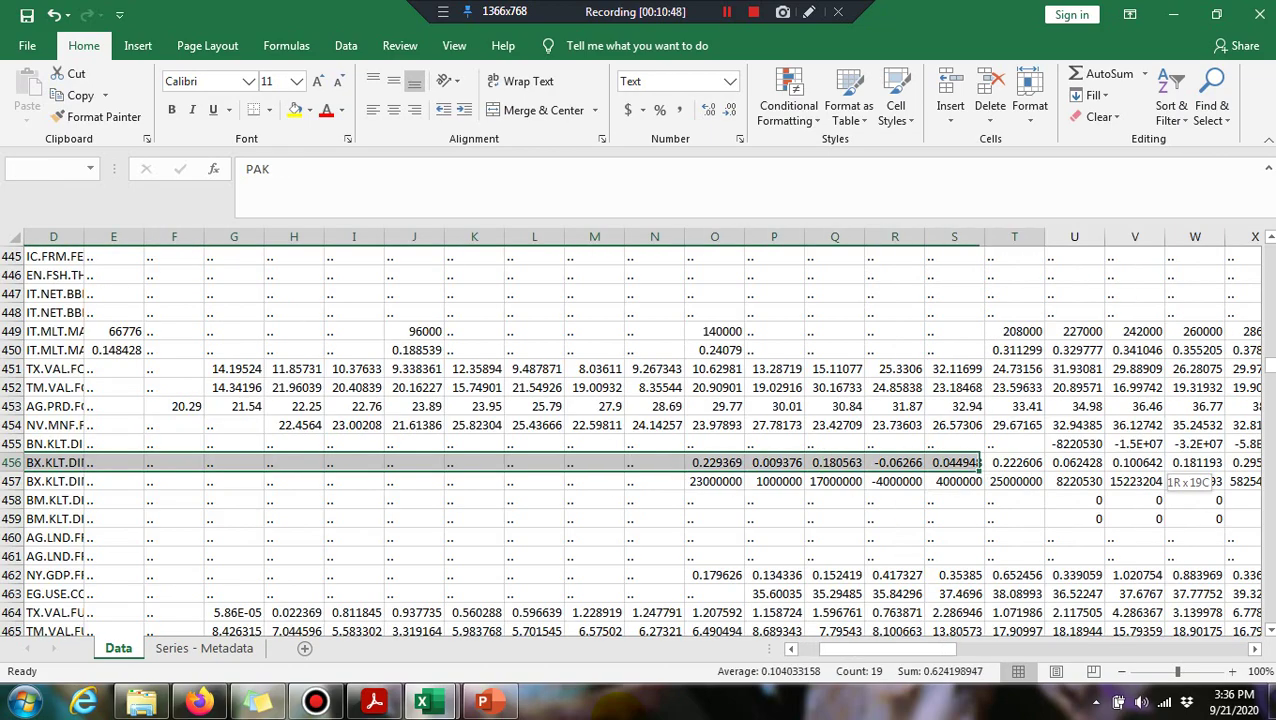
{"action": "key", "text": "shift+Right"}
{"action": "key", "text": "shift+Right"}
{"action": "key", "text": "shift+Right"}
{"action": "key", "text": "shift+Right"}
{"action": "key", "text": "shift+Right"}
{"action": "key", "text": "shift+Right"}
{"action": "key", "text": "shift+Right"}
{"action": "key", "text": "shift+Right"}
{"action": "key", "text": "shift+Right"}
{"action": "key", "text": "shift+Right"}
{"action": "key", "text": "shift+Right"}
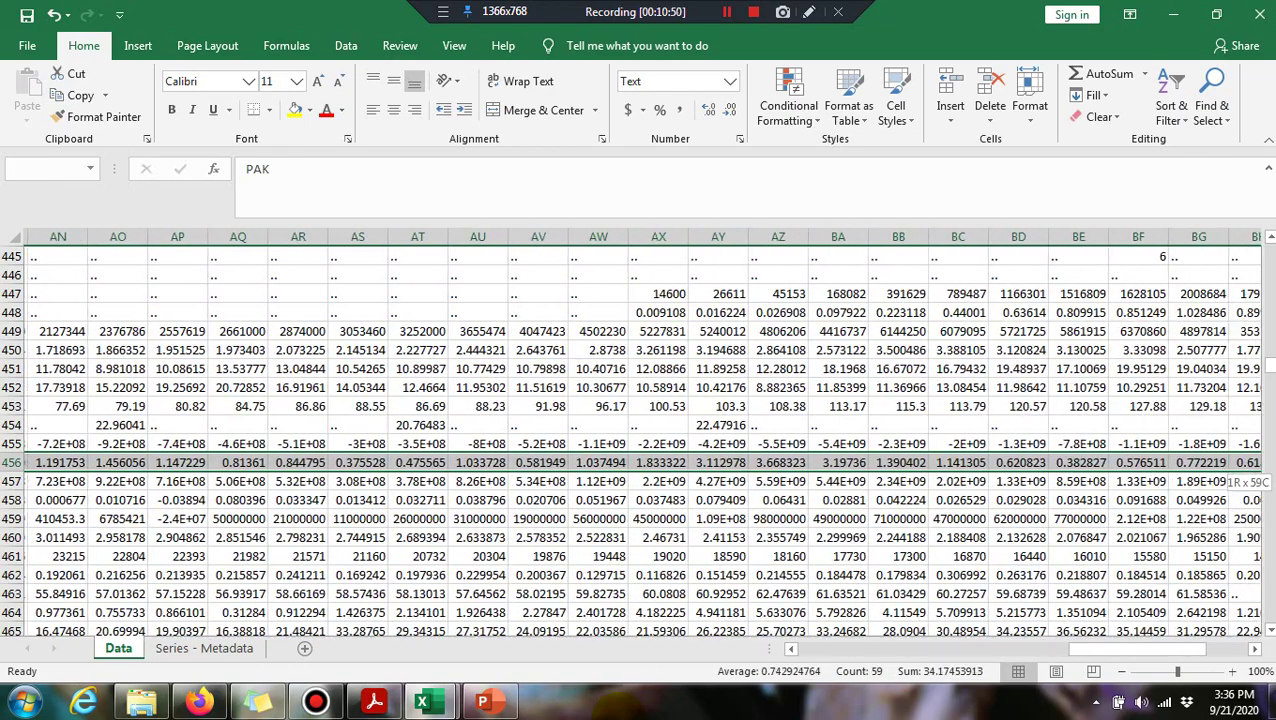
{"action": "key", "text": "shift+Left"}
{"action": "key", "text": "shift+Left"}
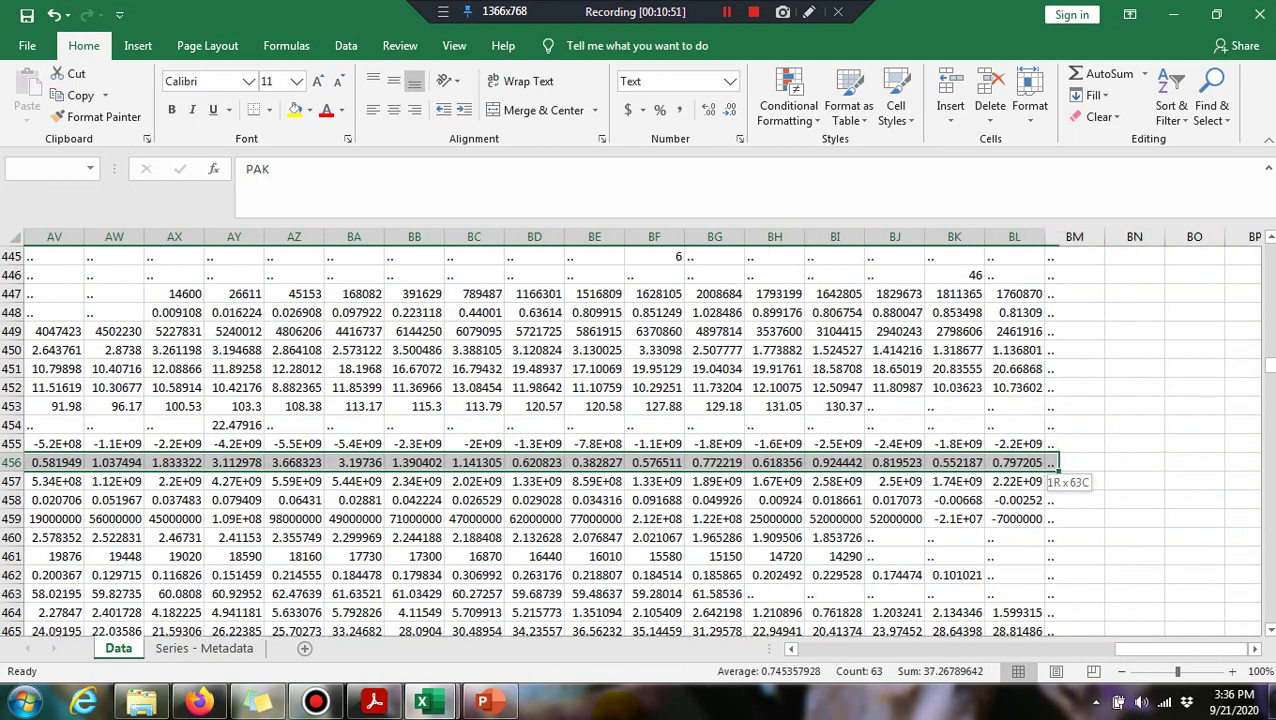
{"action": "key", "text": "ctrl+c"}
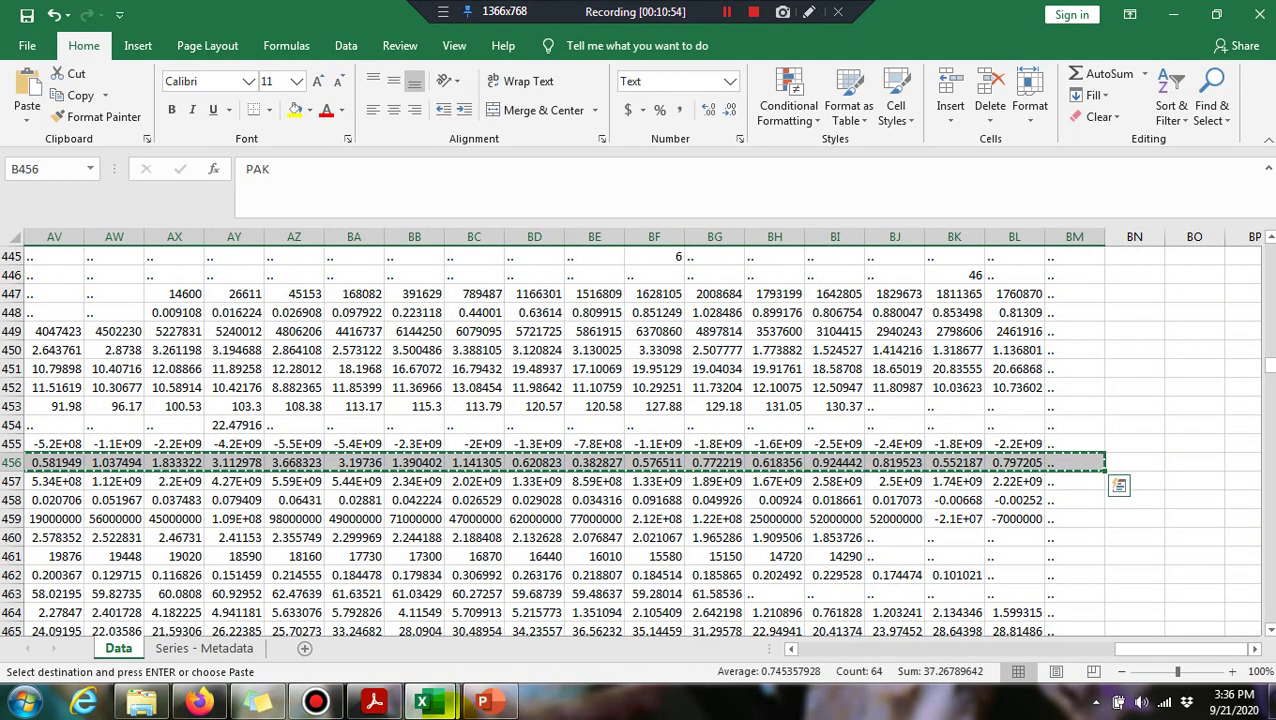
Switch to the Pakistan1 workbook and paste the copied series transposed into Sheet1, starting at cell C1
{"action": "mouse_move", "coordinate": [428, 704]}
{"action": "left_click", "coordinate": [350, 621]}
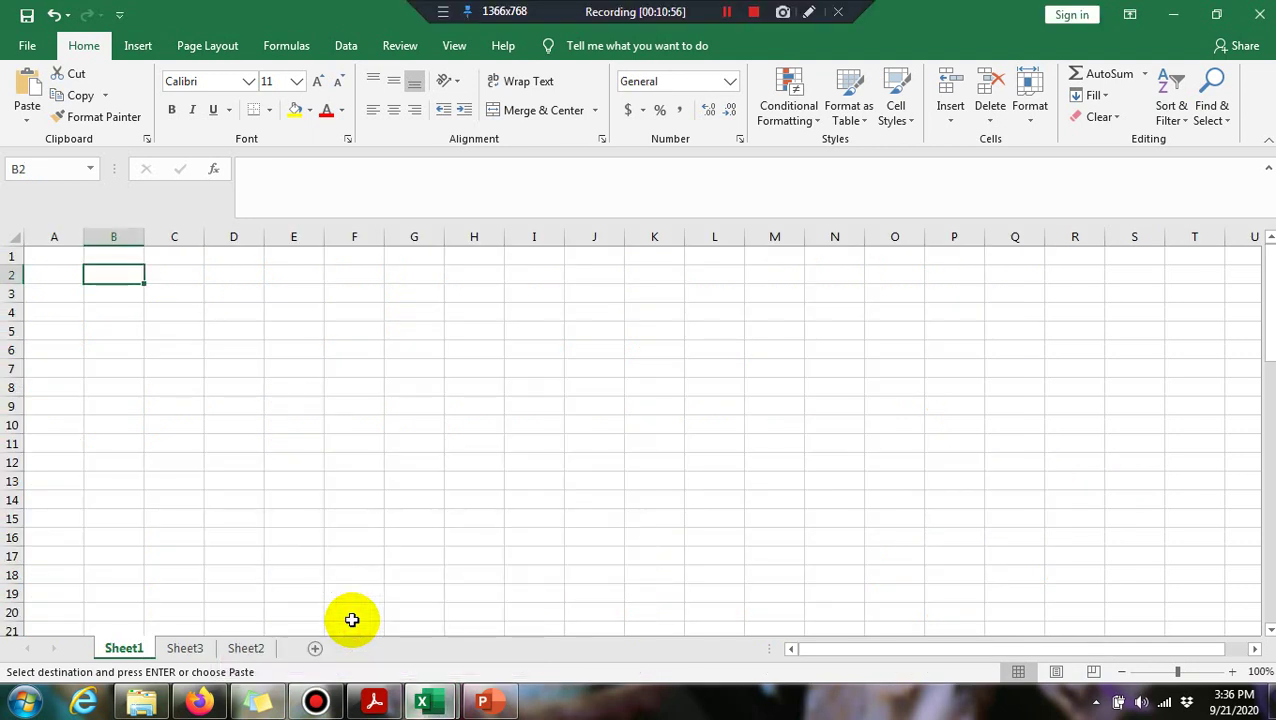
{"action": "left_click", "coordinate": [157, 257]}
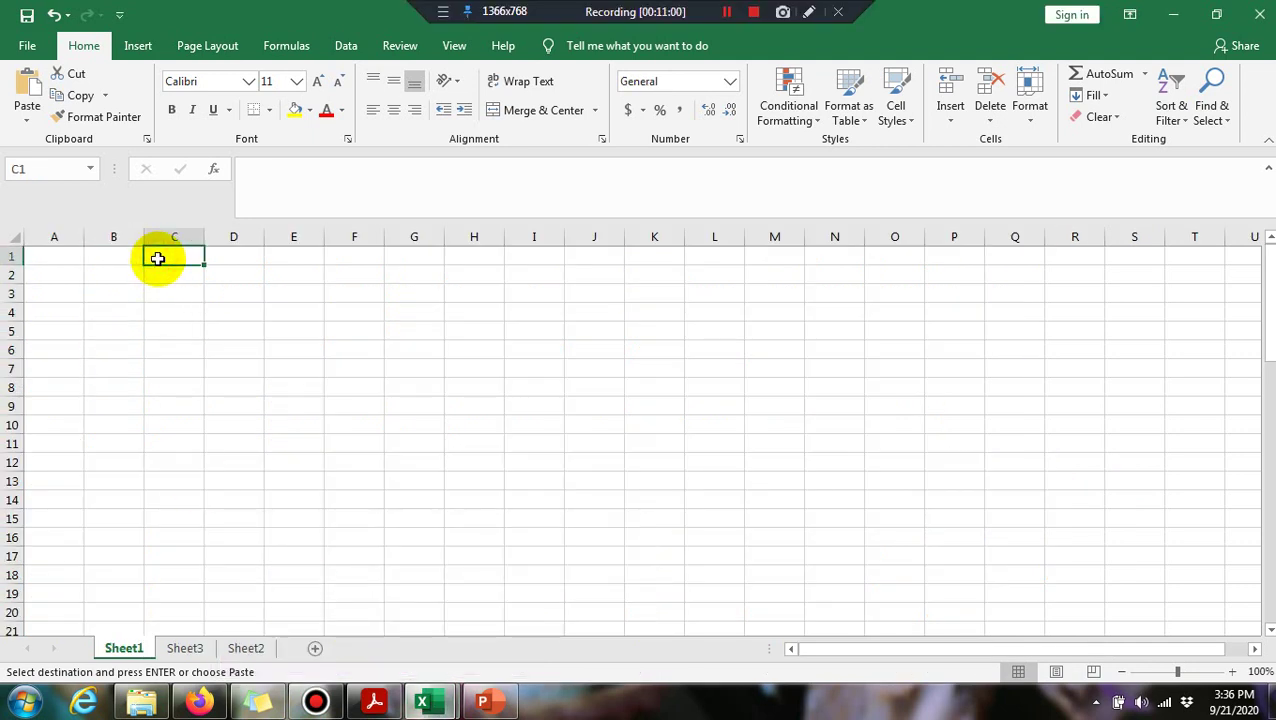
{"action": "right_click", "coordinate": [158, 258]}
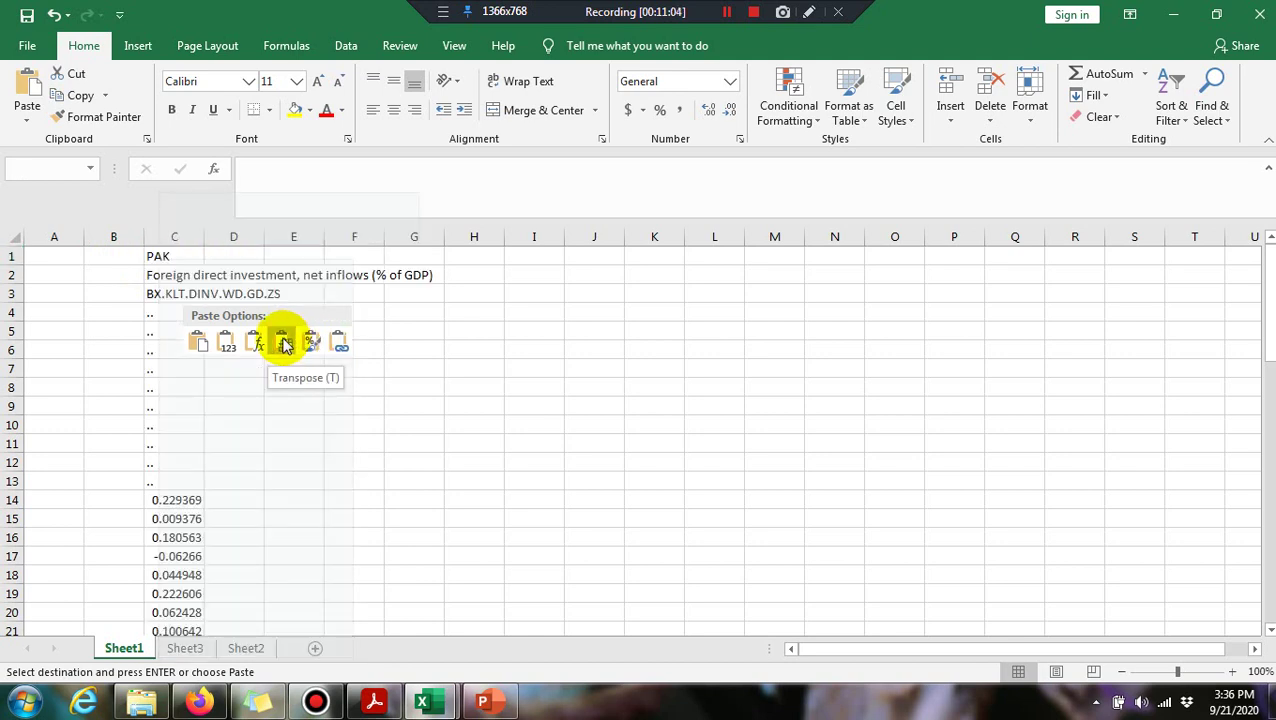
{"action": "left_click", "coordinate": [284, 343]}
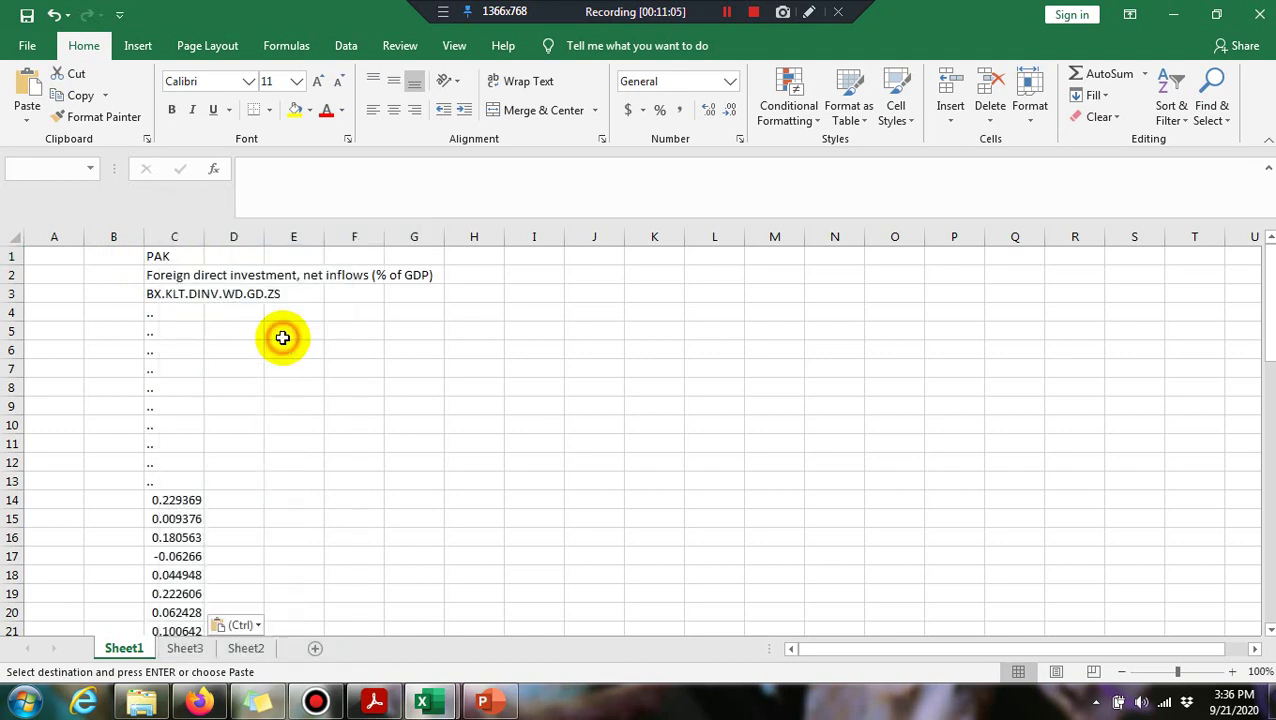
Enter the years 1960 and 1961 in B4 and B5, and fill the series down alongside the pasted data to 2020
{"action": "left_click", "coordinate": [104, 312]}
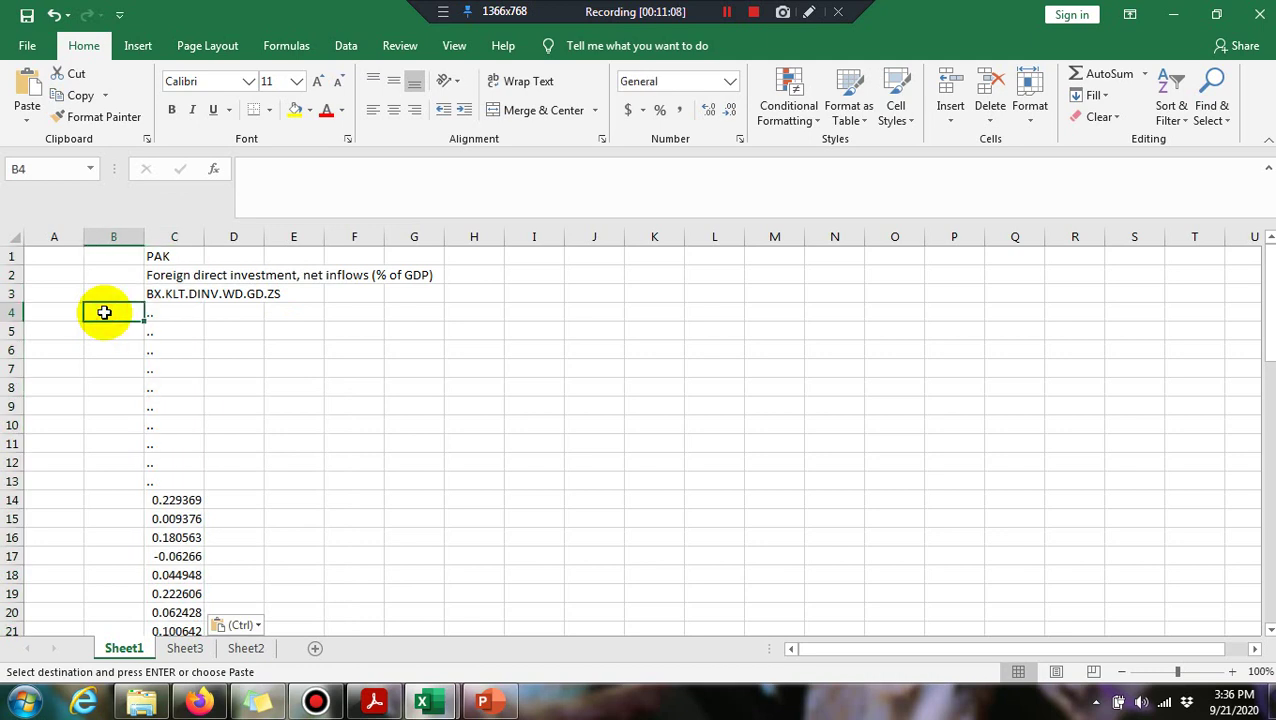
{"action": "type", "text": "19"}
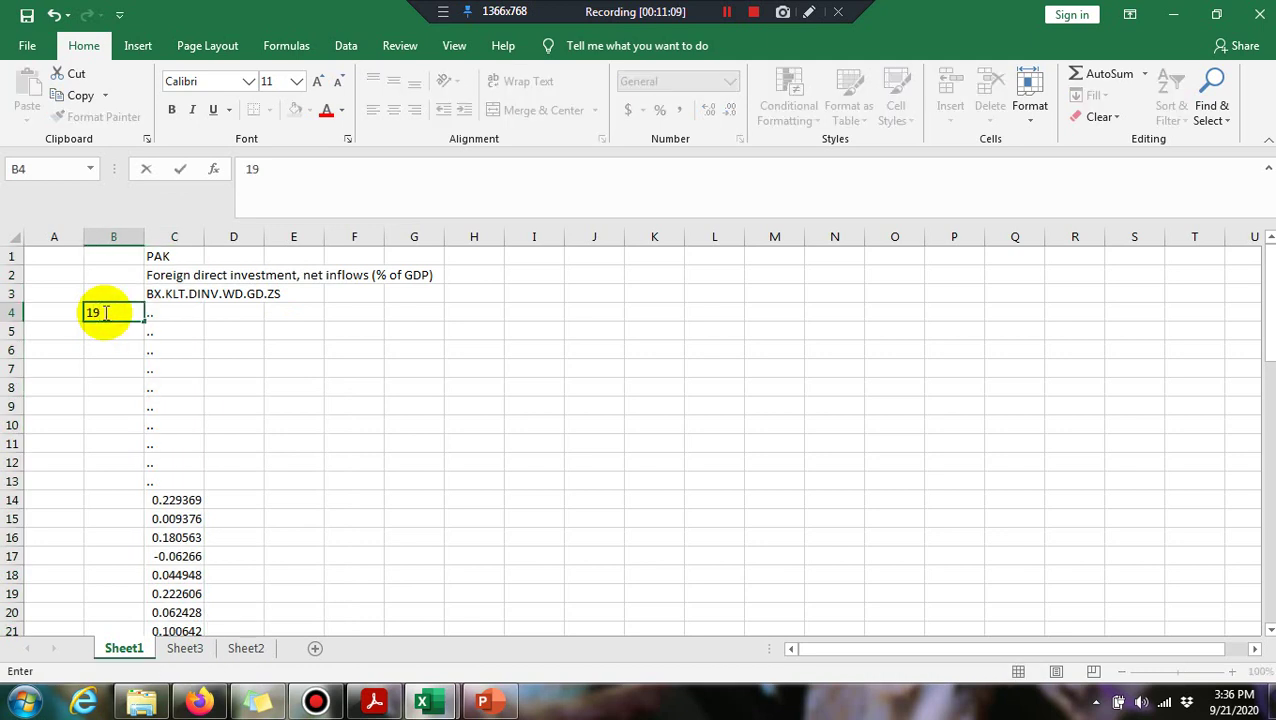
{"action": "type", "text": "60"}
{"action": "key", "text": "Return"}
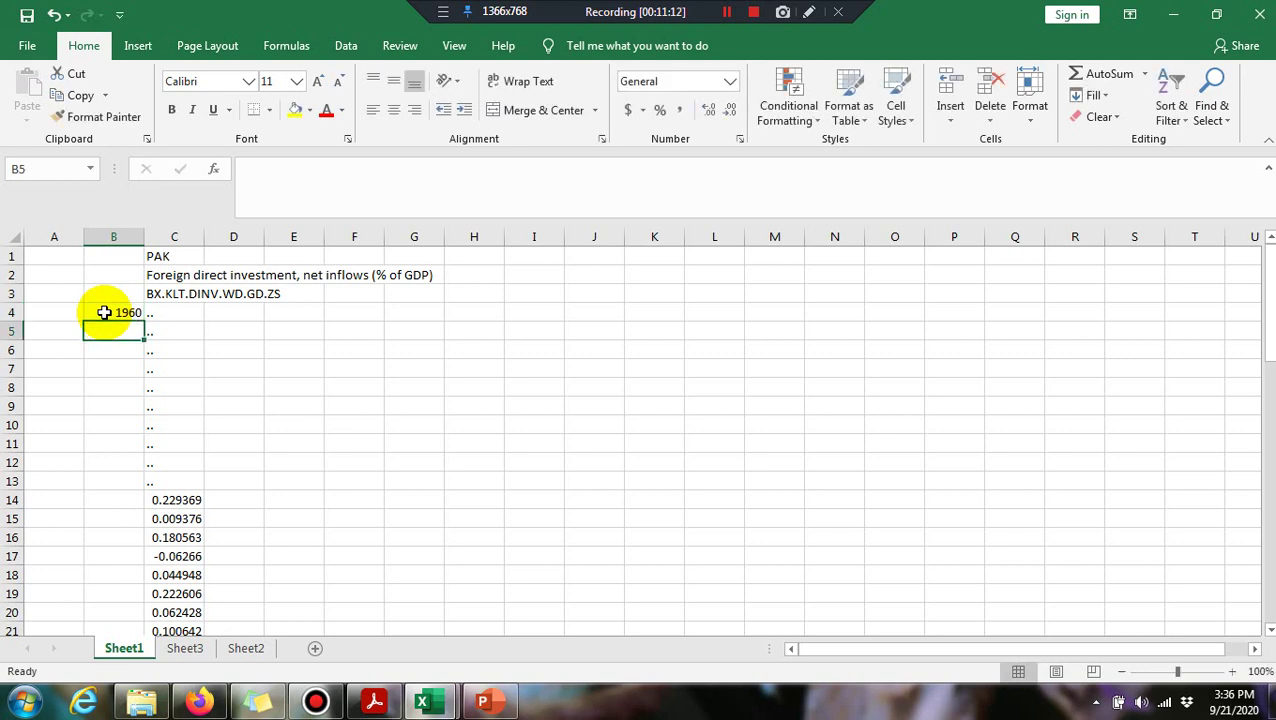
{"action": "type", "text": "1961"}
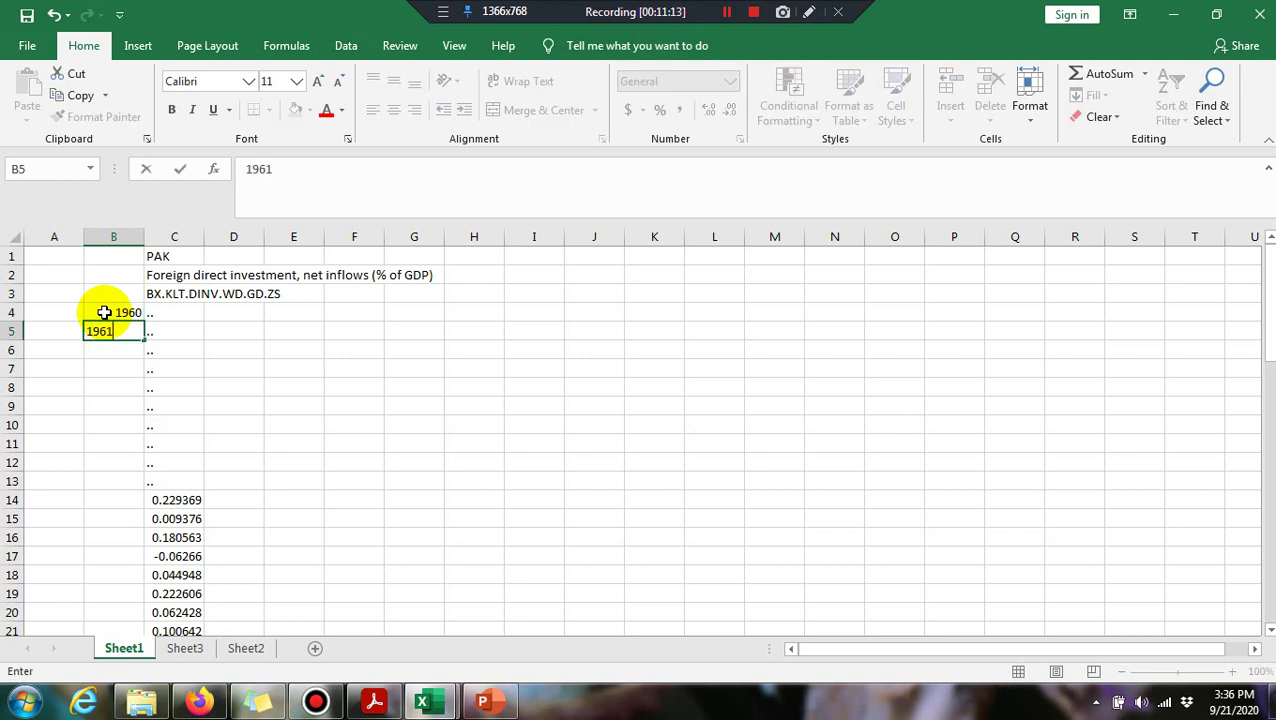
{"action": "key", "text": "ctrl+Return"}
{"action": "left_click", "coordinate": [104, 312]}
{"action": "key", "text": "shift+Down"}
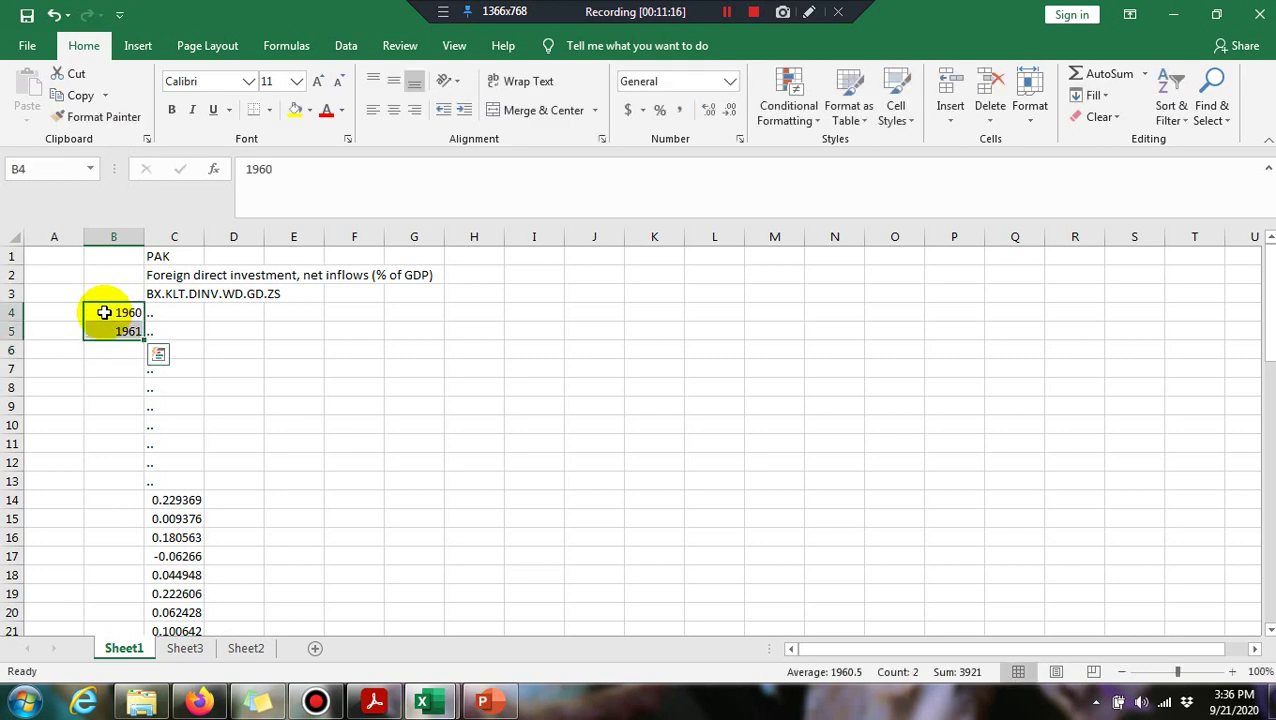
{"action": "double_click", "coordinate": [144, 341]}
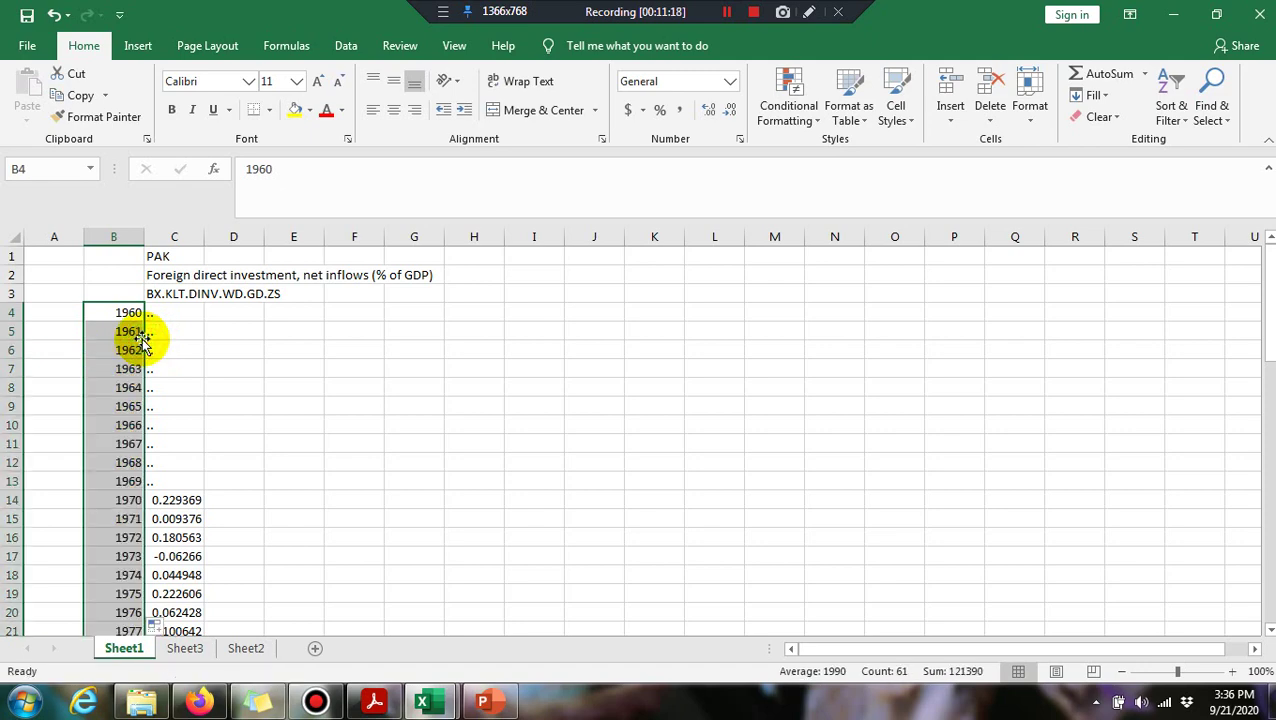
Check how the years in column B line up with the foreign direct investment values down to the last row and back up
{"action": "left_click", "coordinate": [141, 336]}
{"action": "key", "text": "Down"}
{"action": "key", "text": "Down"}
{"action": "key", "text": "Down"}
{"action": "key", "text": "Down"}
{"action": "key", "text": "Down"}
{"action": "key", "text": "Down"}
{"action": "key", "text": "Down"}
{"action": "key", "text": "Down"}
{"action": "key", "text": "Down"}
{"action": "key", "text": "Down"}
{"action": "key", "text": "Down"}
{"action": "key", "text": "Down"}
{"action": "key", "text": "Down"}
{"action": "key", "text": "Down"}
{"action": "key", "text": "Down"}
{"action": "key", "text": "Down"}
{"action": "key", "text": "Down"}
{"action": "key", "text": "Down"}
{"action": "key", "text": "Down"}
{"action": "key", "text": "Down"}
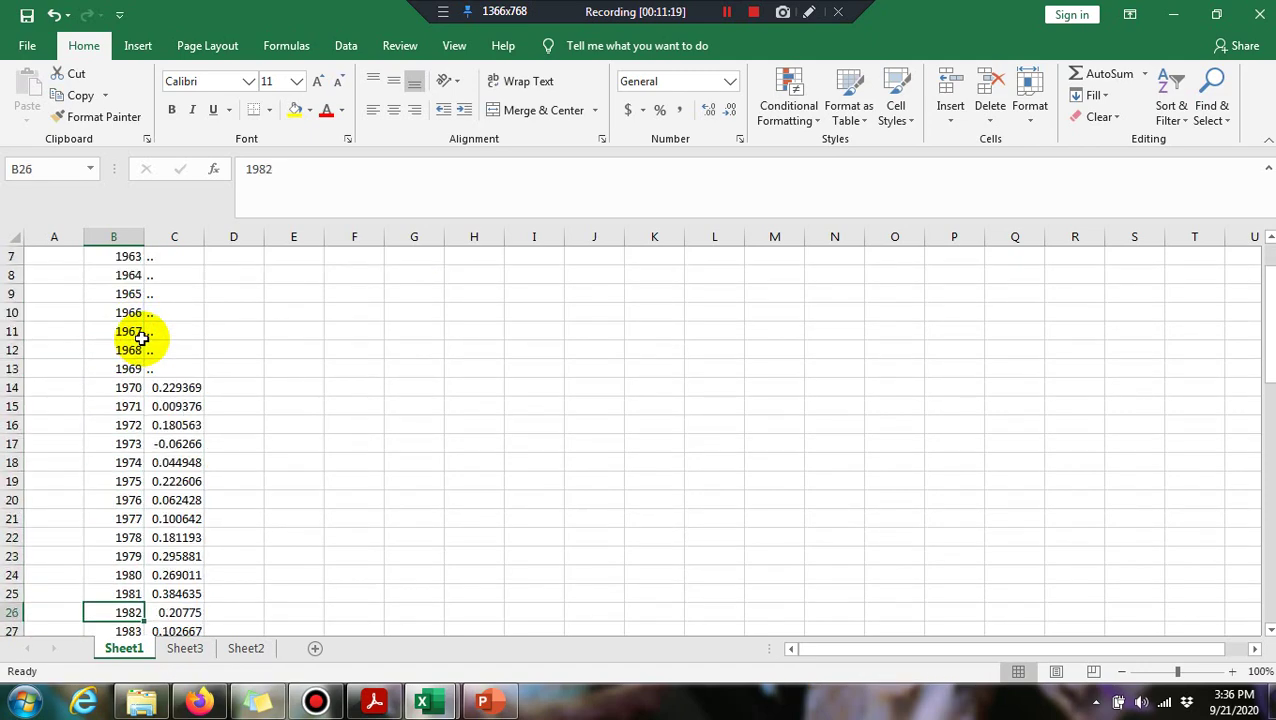
{"action": "key", "text": "Down"}
{"action": "key", "text": "Down"}
{"action": "key", "text": "Down"}
{"action": "key", "text": "Down"}
{"action": "key", "text": "Down"}
{"action": "key", "text": "Down"}
{"action": "key", "text": "Down"}
{"action": "key", "text": "Down"}
{"action": "key", "text": "Down"}
{"action": "key", "text": "Down"}
{"action": "key", "text": "Down"}
{"action": "key", "text": "Down"}
{"action": "key", "text": "Down"}
{"action": "key", "text": "Down"}
{"action": "key", "text": "Down"}
{"action": "key", "text": "Down"}
{"action": "key", "text": "Down"}
{"action": "key", "text": "Down"}
{"action": "key", "text": "Down"}
{"action": "key", "text": "Down"}
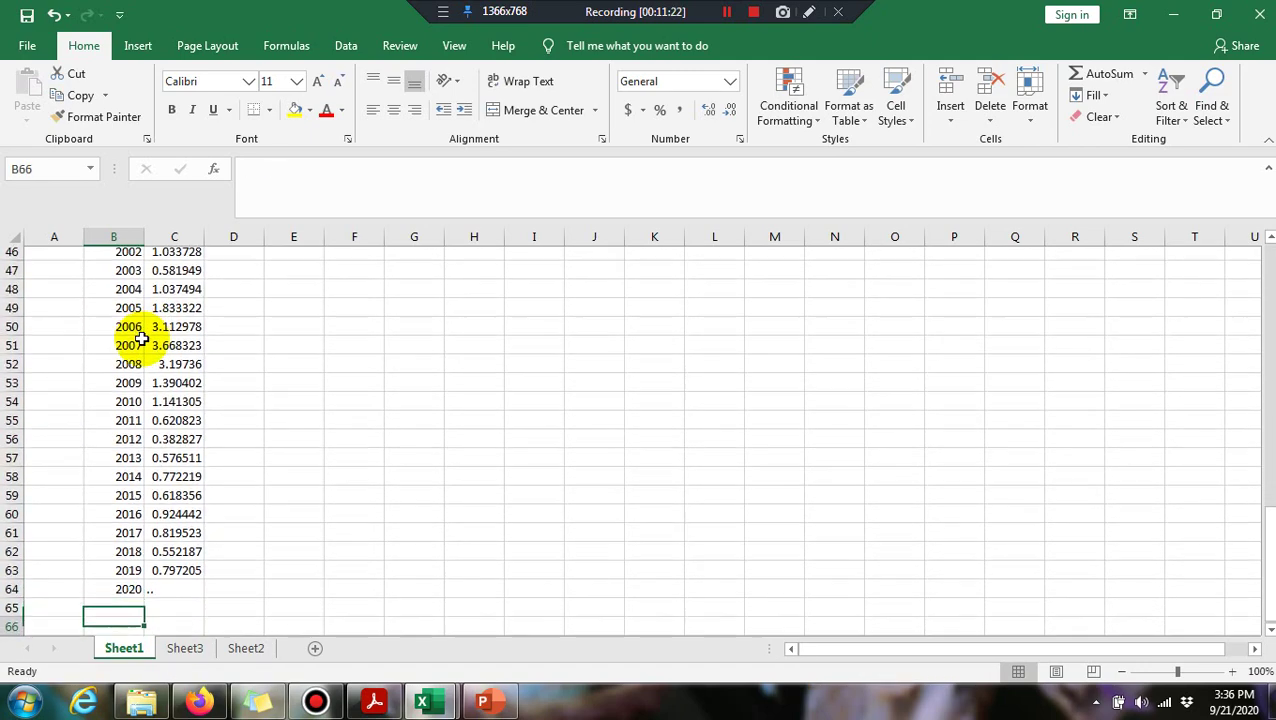
{"action": "key", "text": "Up"}
{"action": "key", "text": "Up"}
{"action": "key", "text": "Up"}
{"action": "key", "text": "Up"}
{"action": "key", "text": "Up"}
{"action": "key", "text": "Up"}
{"action": "key", "text": "Up"}
{"action": "key", "text": "Up"}
{"action": "key", "text": "Up"}
{"action": "key", "text": "Up"}
{"action": "key", "text": "Up"}
{"action": "key", "text": "Up"}
{"action": "key", "text": "Up"}
{"action": "key", "text": "Up"}
{"action": "key", "text": "Up"}
{"action": "key", "text": "Up"}
{"action": "key", "text": "Up"}
{"action": "key", "text": "Up"}
{"action": "key", "text": "Up"}
{"action": "key", "text": "Up"}
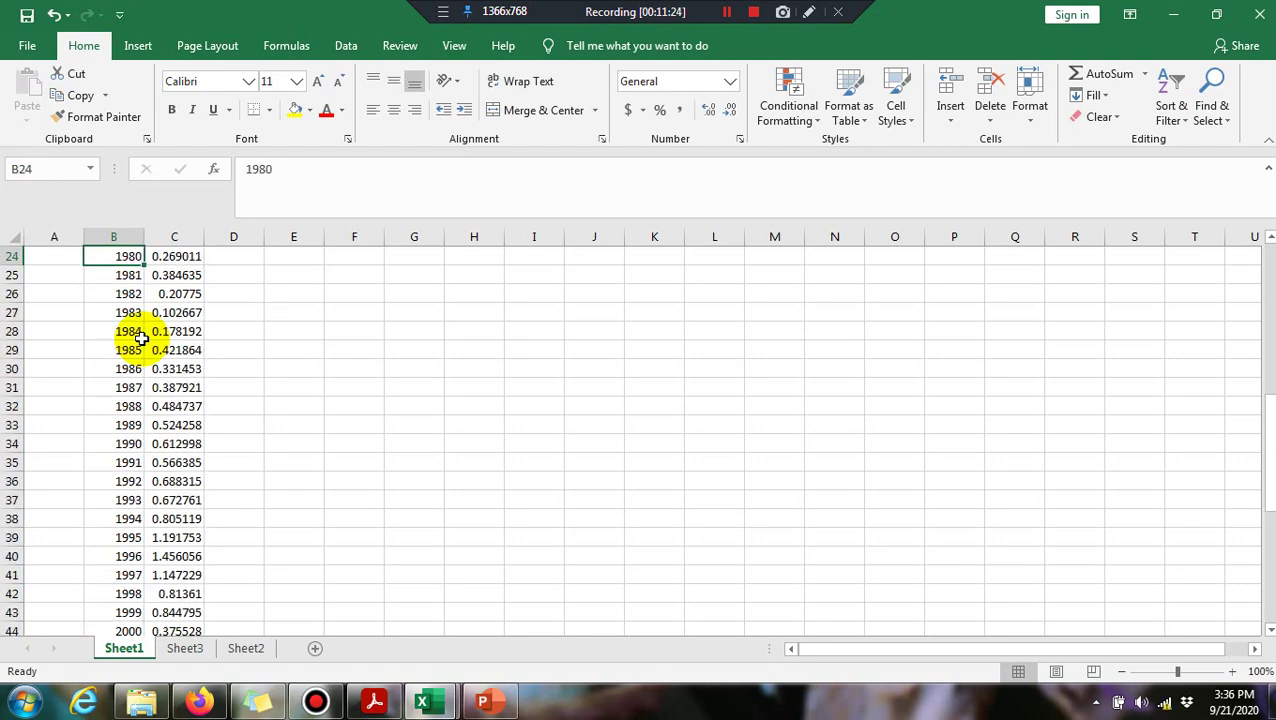
{"action": "key", "text": "Up"}
{"action": "key", "text": "Up"}
{"action": "key", "text": "Up"}
{"action": "key", "text": "Up"}
{"action": "key", "text": "Up"}
{"action": "key", "text": "Up"}
{"action": "key", "text": "Up"}
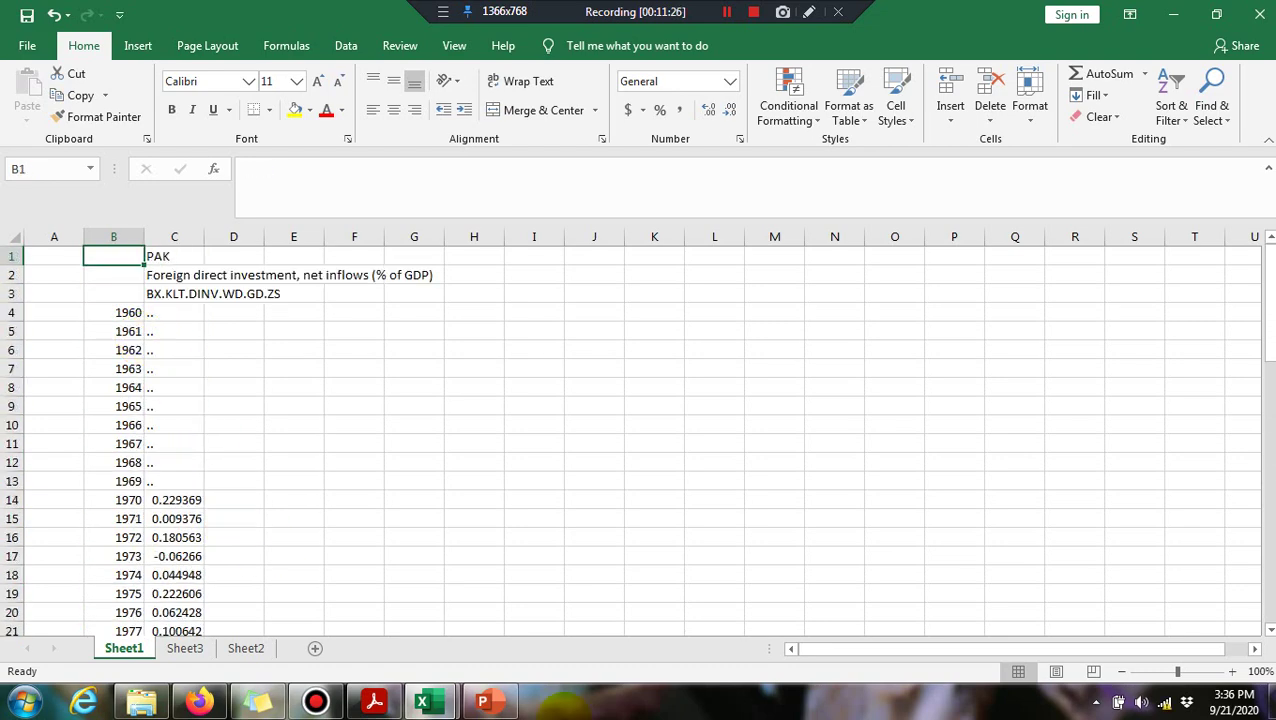
Switch to the World Development Indicators extract workbook and go to the forest area series below the foreign direct investment rows
{"action": "mouse_move", "coordinate": [420, 705]}
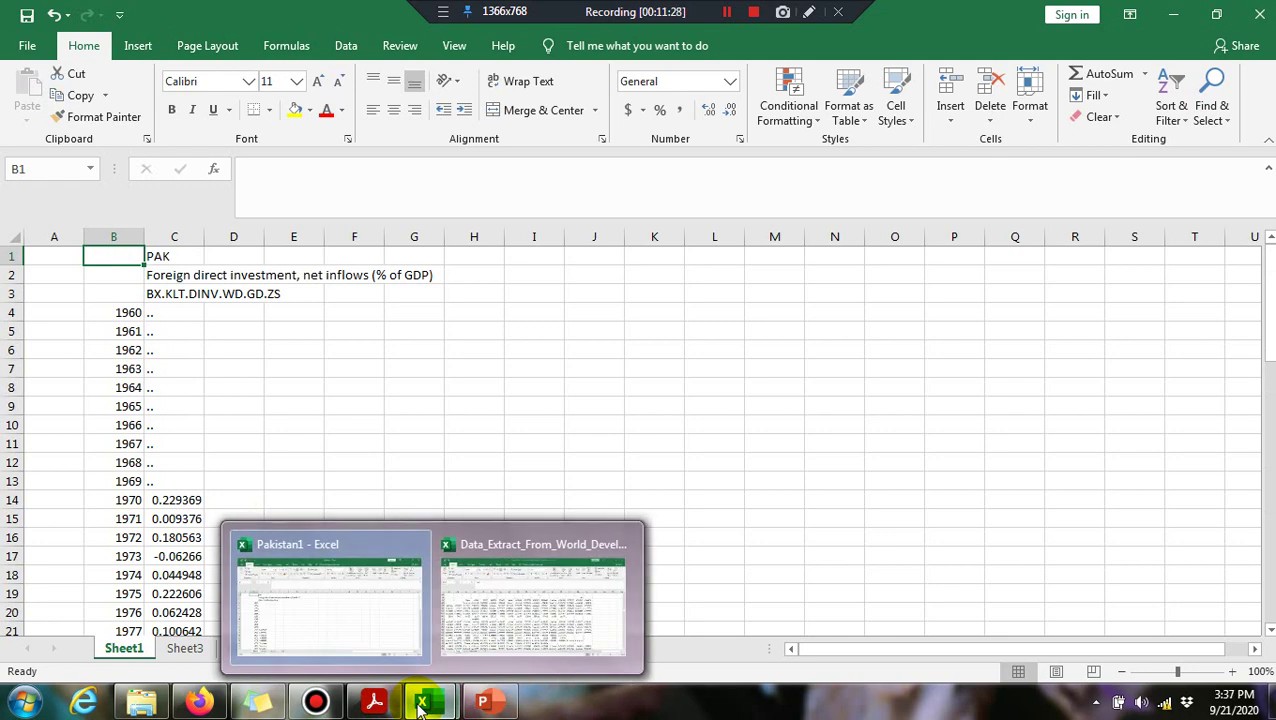
{"action": "left_click", "coordinate": [485, 626]}
{"action": "key", "text": "Left"}
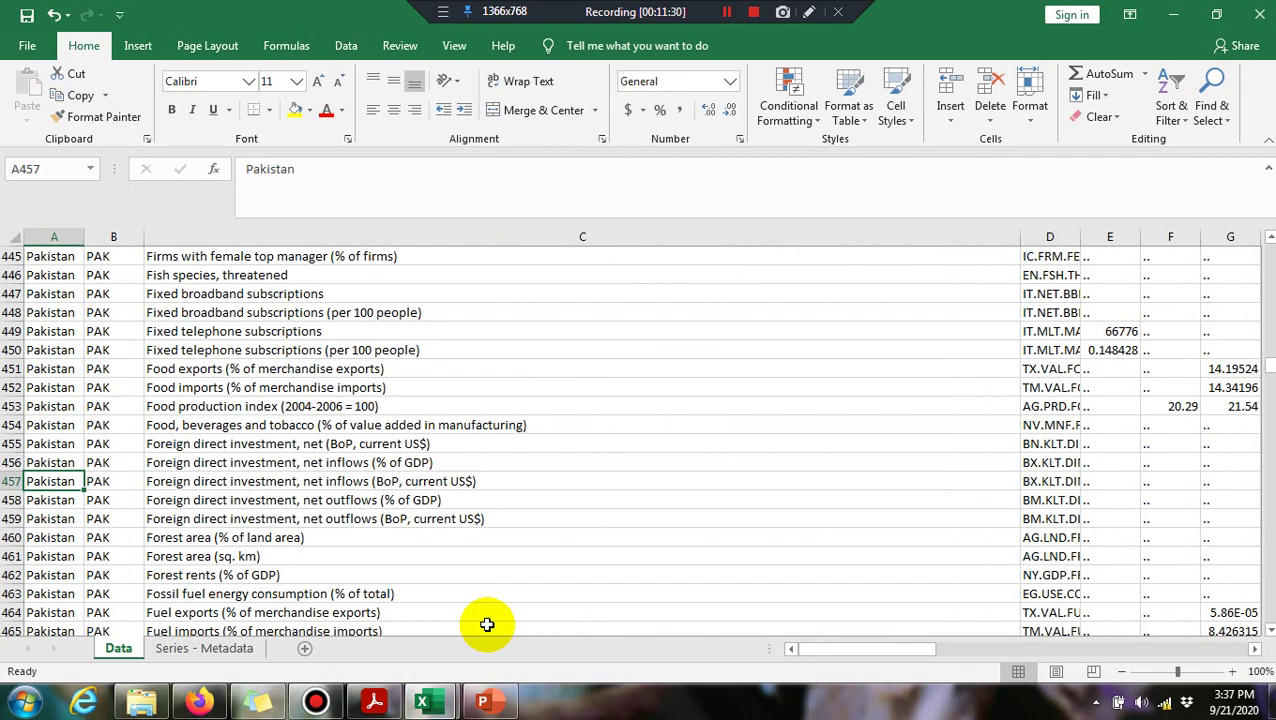
{"action": "key", "text": "Down"}
{"action": "key", "text": "Down"}
{"action": "key", "text": "Down"}
{"action": "key", "text": "Right"}
{"action": "key", "text": "Right"}
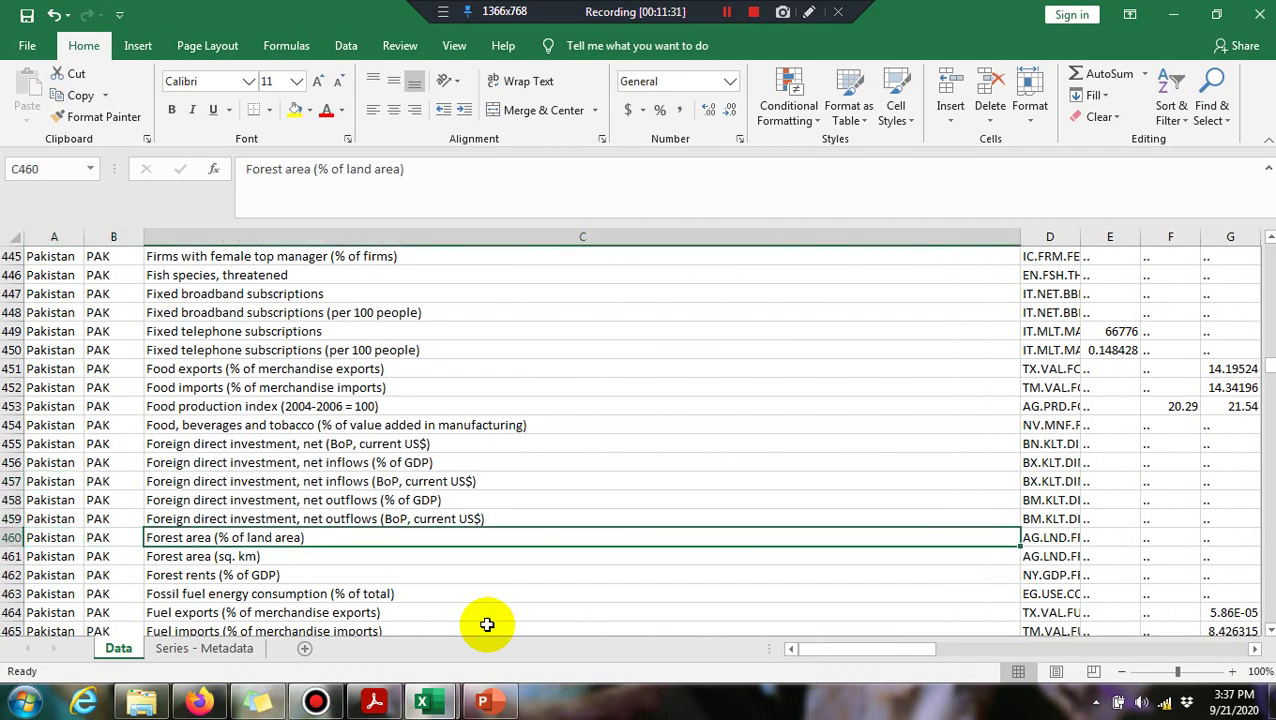
{"action": "key", "text": "Down"}
{"action": "key", "text": "Left"}
{"action": "key", "text": "shift+space"}
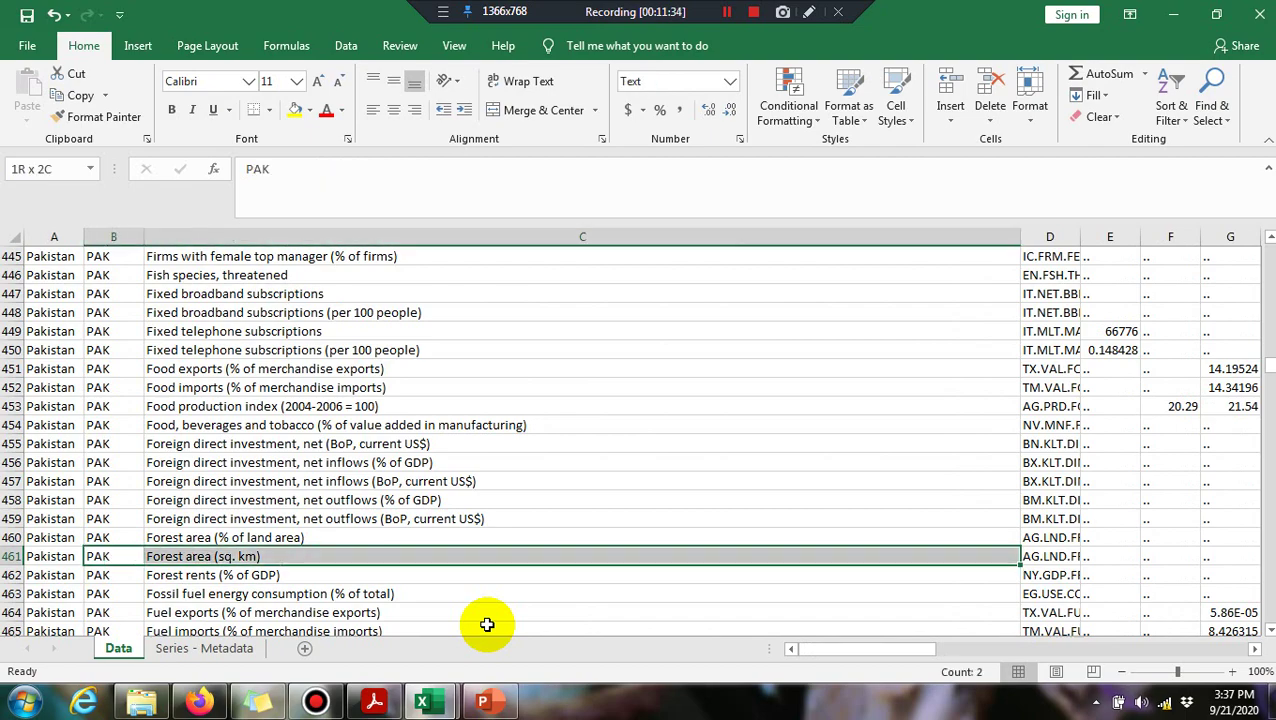
{"action": "scroll", "coordinate": [487, 624], "scroll_direction": "right", "scroll_amount": 1}
{"action": "key", "text": "shift+Right"}
{"action": "key", "text": "shift+Right"}
{"action": "key", "text": "shift+Right"}
{"action": "key", "text": "shift+Right"}
{"action": "key", "text": "shift+Right"}
{"action": "key", "text": "shift+Right"}
{"action": "key", "text": "shift+Right"}
{"action": "key", "text": "shift+Right"}
{"action": "key", "text": "shift+Right"}
{"action": "key", "text": "shift+Right"}
{"action": "key", "text": "shift+Right"}
{"action": "key", "text": "shift+Right"}
{"action": "key", "text": "shift+Right"}
{"action": "key", "text": "shift+Right"}
{"action": "key", "text": "shift+Right"}
{"action": "key", "text": "shift+Right"}
{"action": "key", "text": "shift+Right"}
{"action": "key", "text": "shift+Right"}
{"action": "key", "text": "shift+Right"}
{"action": "key", "text": "shift+Right"}
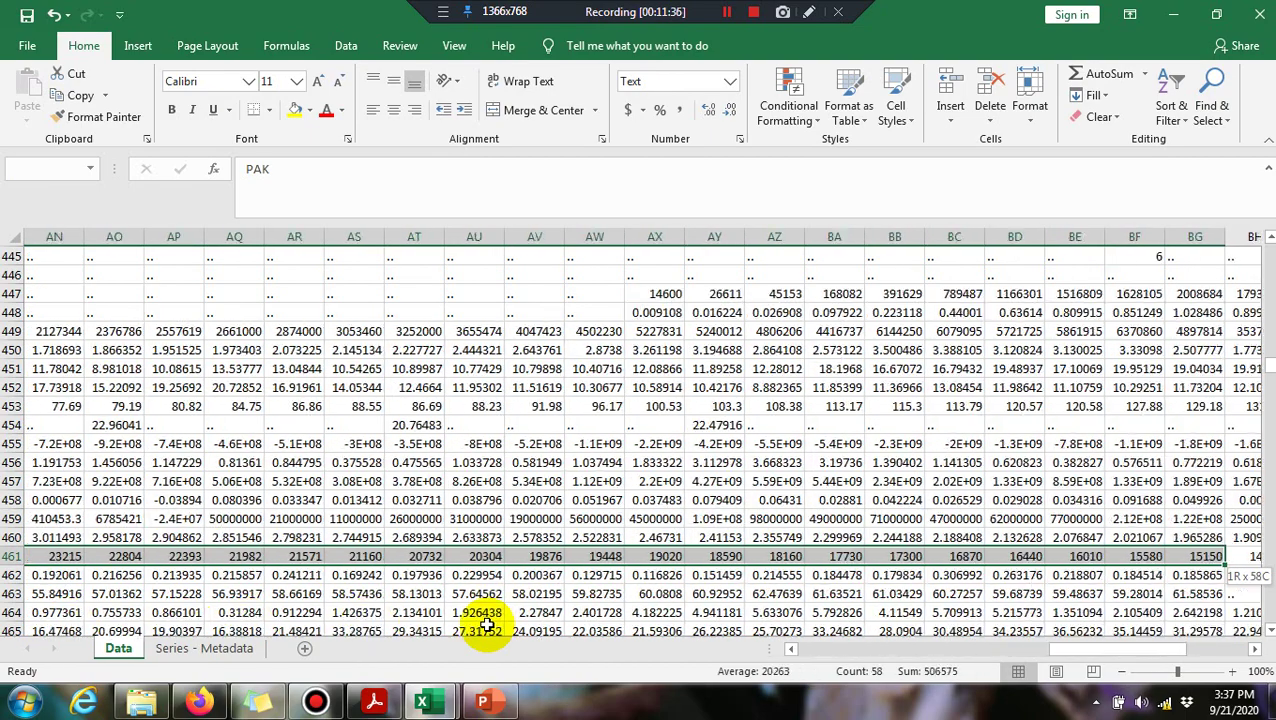
{"action": "key", "text": "shift+Left"}
{"action": "key", "text": "shift+Left"}
{"action": "key", "text": "shift+Left"}
{"action": "key", "text": "shift+Left"}
{"action": "key", "text": "shift+Left"}
{"action": "key", "text": "shift+Left"}
{"action": "key", "text": "shift+Left"}
{"action": "key", "text": "shift+Left"}
{"action": "key", "text": "shift+Left"}
{"action": "key", "text": "shift+Left"}
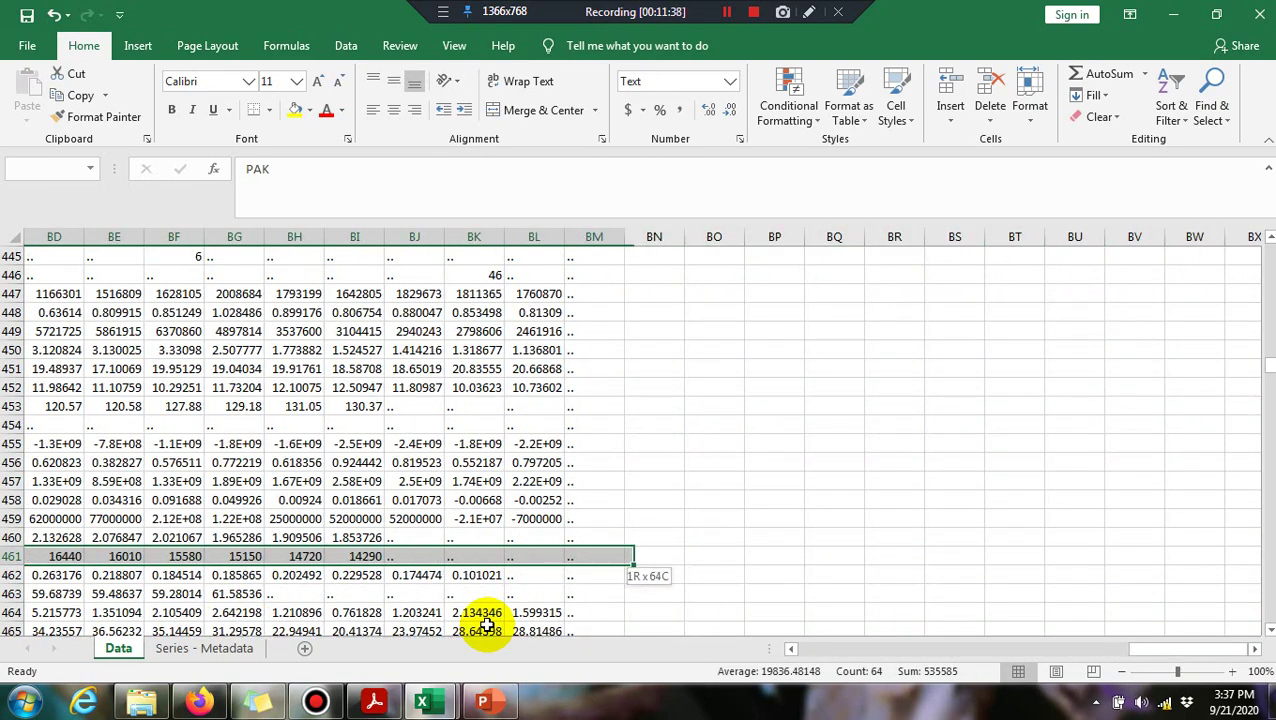
Copy the Fossil fuel energy consumption (% of total) row from its country code in B463 through column BM
{"action": "key", "text": "Down"}
{"action": "key", "text": "Right"}
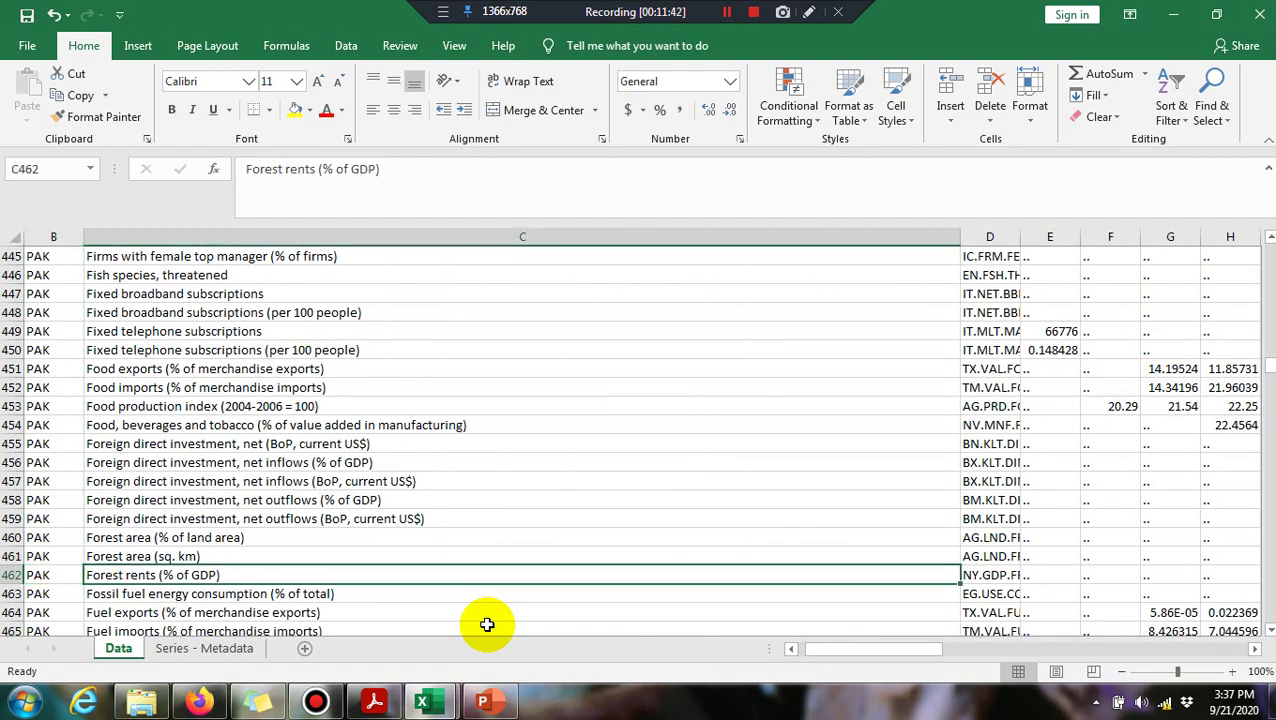
{"action": "key", "text": "Down"}
{"action": "key", "text": "Down"}
{"action": "key", "text": "Up"}
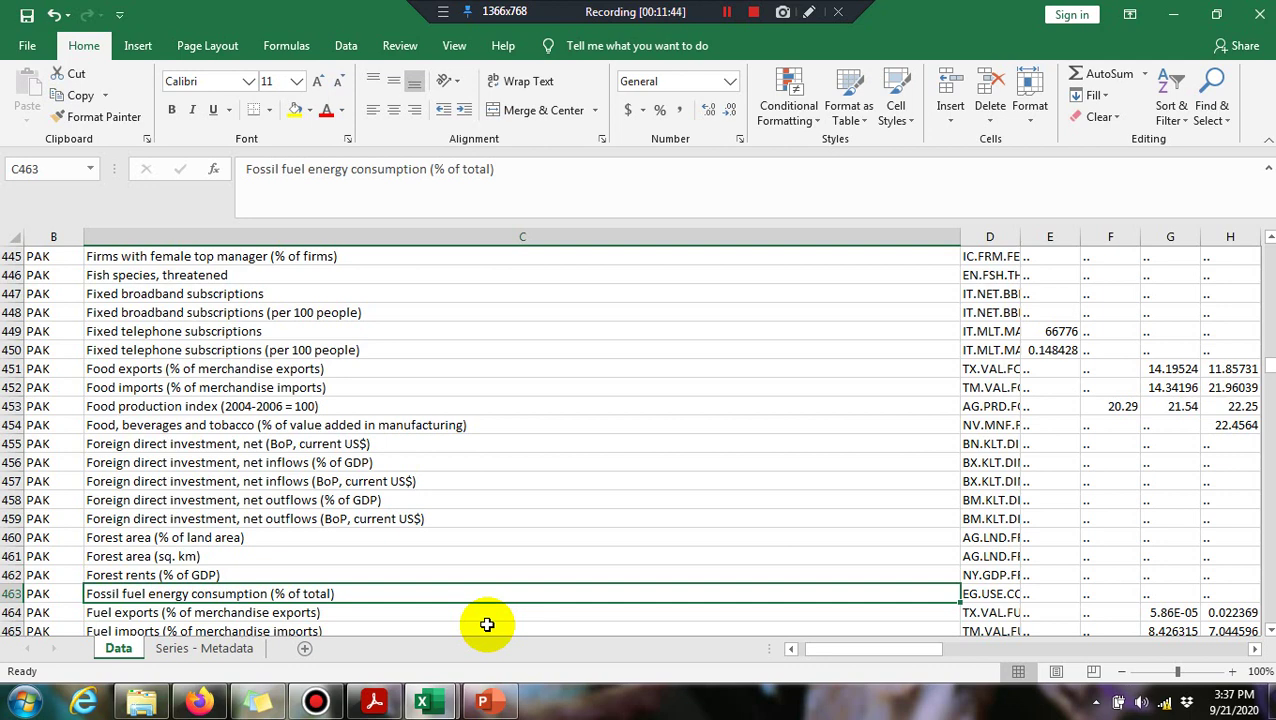
{"action": "key", "text": "Left"}
{"action": "key", "text": "shift+Right"}
{"action": "key", "text": "shift+Right"}
{"action": "key", "text": "shift+Right"}
{"action": "key", "text": "shift+Right"}
{"action": "key", "text": "shift+Right"}
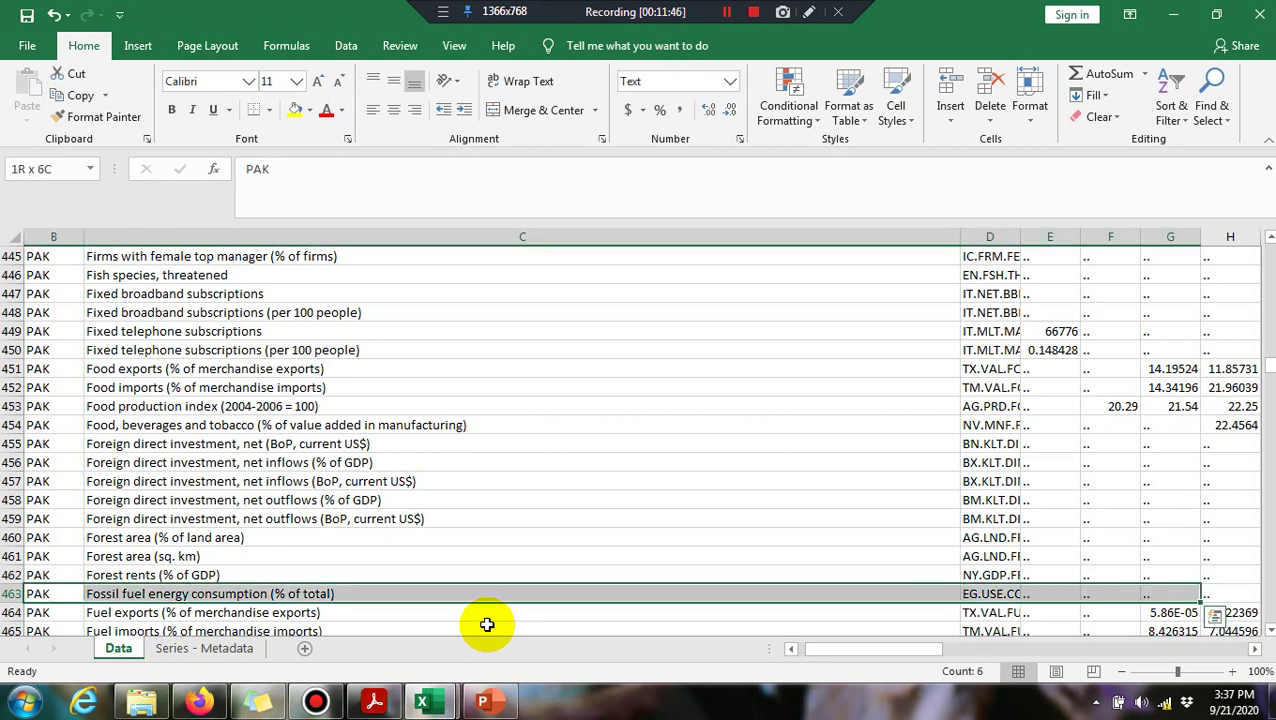
{"action": "key", "text": "shift+Right"}
{"action": "key", "text": "shift+Right"}
{"action": "key", "text": "shift+Right"}
{"action": "key", "text": "shift+Right"}
{"action": "key", "text": "shift+Right"}
{"action": "key", "text": "shift+Right"}
{"action": "key", "text": "shift+Right"}
{"action": "key", "text": "shift+Right"}
{"action": "key", "text": "shift+Right"}
{"action": "key", "text": "shift+Right"}
{"action": "key", "text": "shift+Right"}
{"action": "key", "text": "shift+Right"}
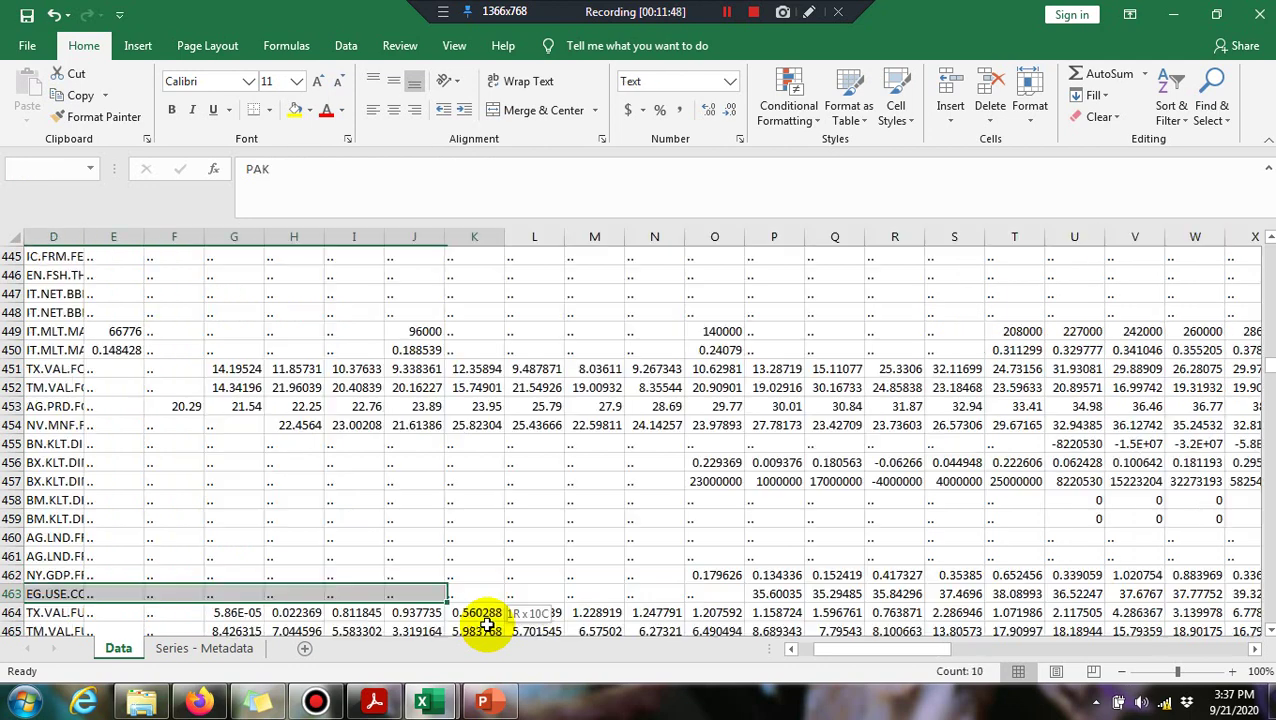
{"action": "key", "text": "shift+Right"}
{"action": "key", "text": "shift+Right"}
{"action": "key", "text": "shift+Right"}
{"action": "key", "text": "shift+Right"}
{"action": "key", "text": "shift+Right"}
{"action": "key", "text": "shift+Right"}
{"action": "key", "text": "shift+Right"}
{"action": "key", "text": "shift+Right"}
{"action": "key", "text": "shift+Right"}
{"action": "key", "text": "shift+Right"}
{"action": "key", "text": "shift+Right"}
{"action": "key", "text": "shift+Right"}
{"action": "key", "text": "shift+Right"}
{"action": "key", "text": "shift+Right"}
{"action": "key", "text": "shift+Right"}
{"action": "key", "text": "shift+Right"}
{"action": "key", "text": "shift+Right"}
{"action": "key", "text": "shift+Right"}
{"action": "key", "text": "shift+Right"}
{"action": "key", "text": "shift+Right"}
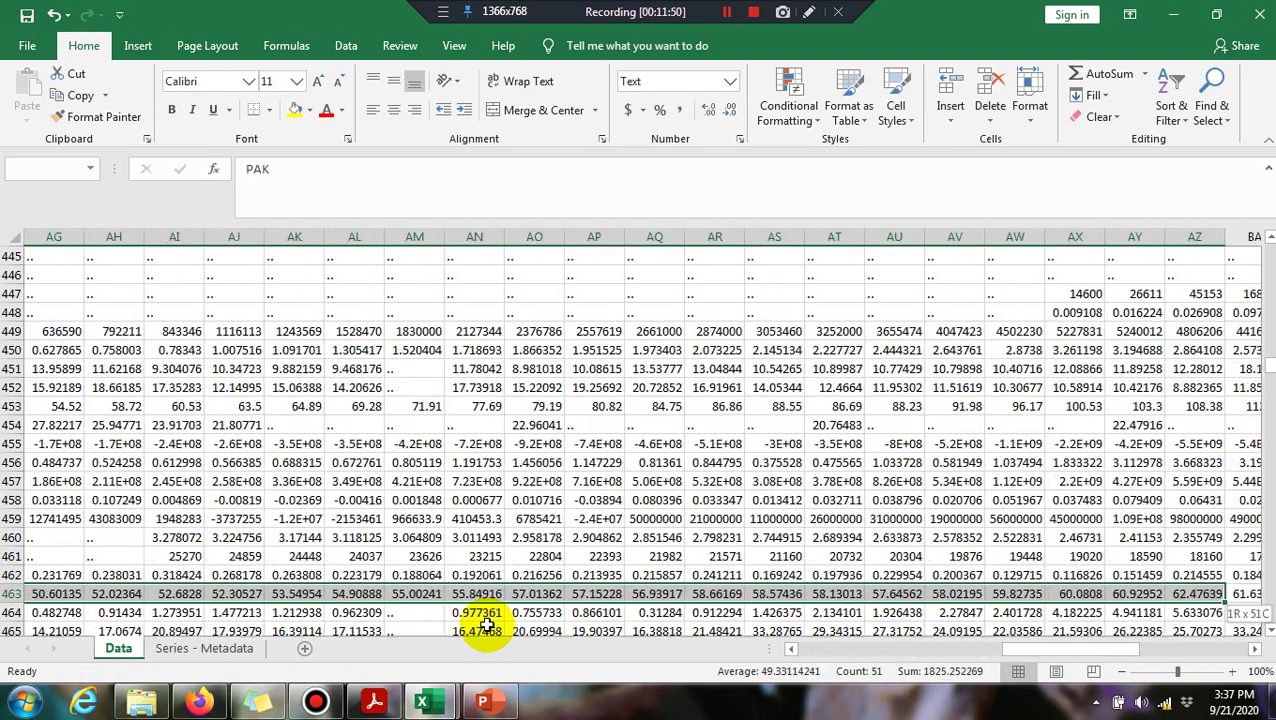
{"action": "key", "text": "shift+Left"}
{"action": "key", "text": "shift+Left"}
{"action": "key", "text": "shift+Left"}
{"action": "key", "text": "shift+Left"}
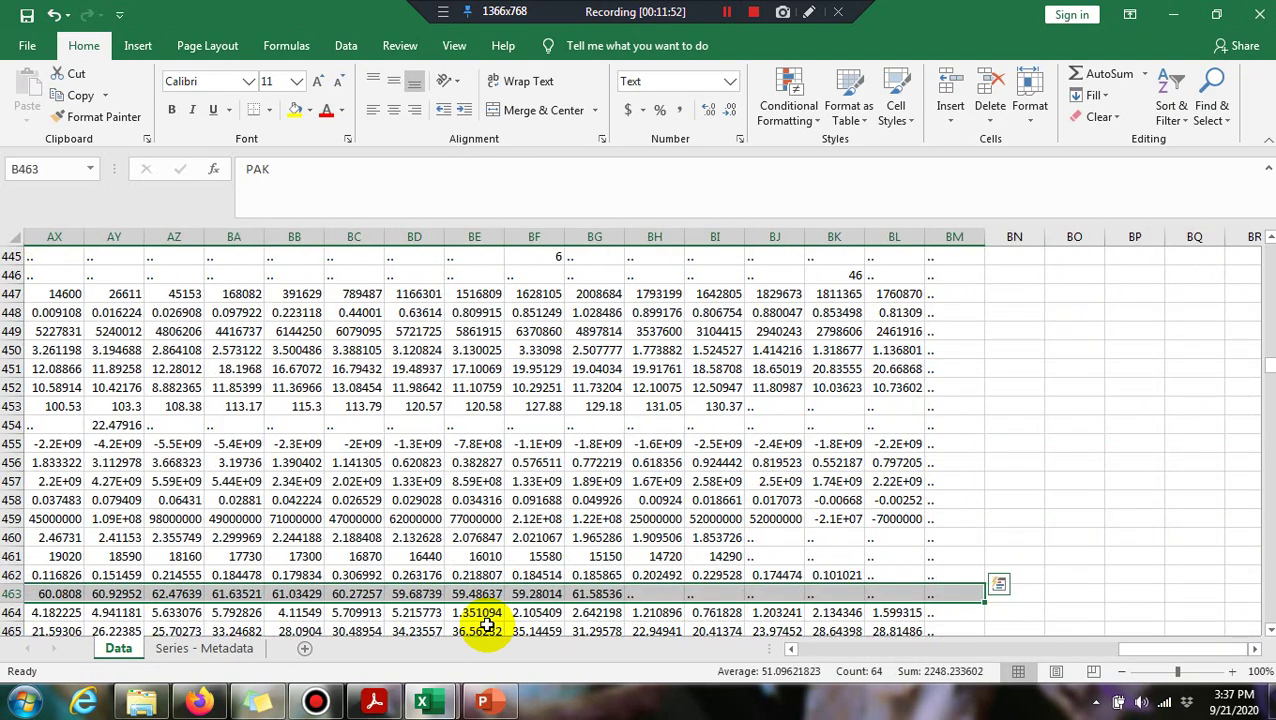
{"action": "key", "text": "ctrl+c"}
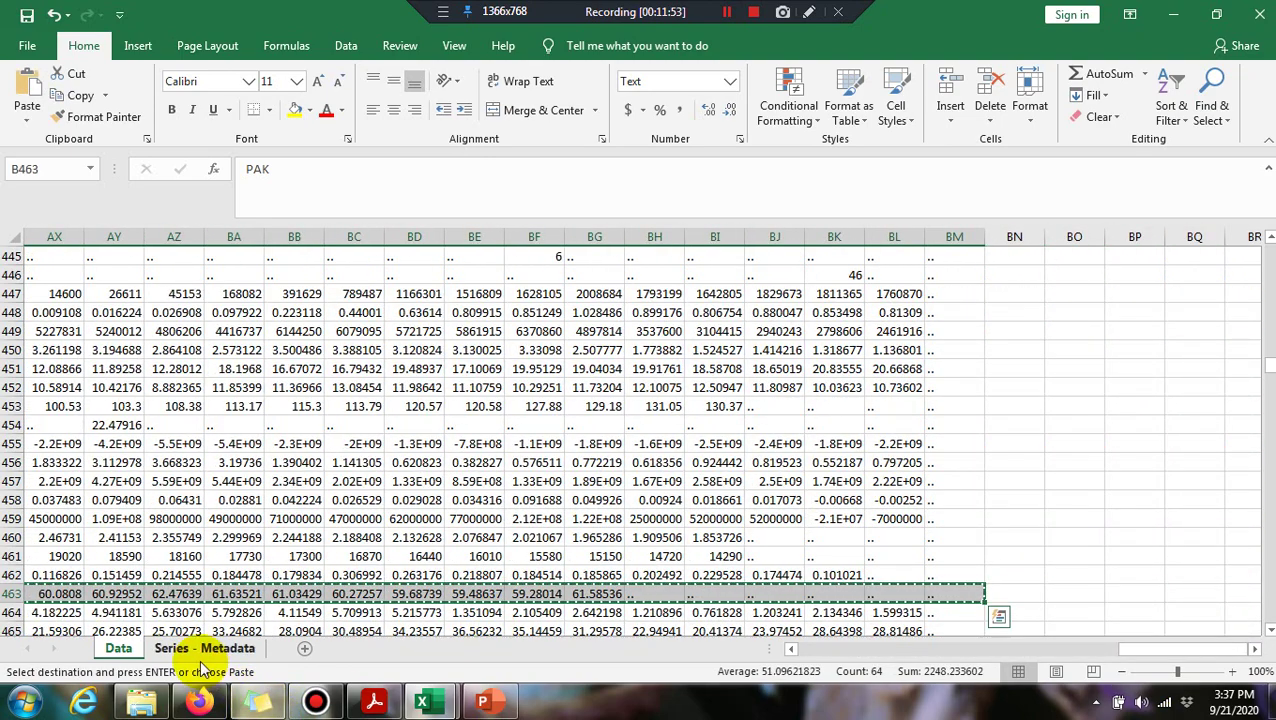
Switch to the Pakistan1 workbook and paste the copied fossil fuel series transposed into Sheet1, starting at cell D1
{"action": "mouse_move", "coordinate": [421, 703]}
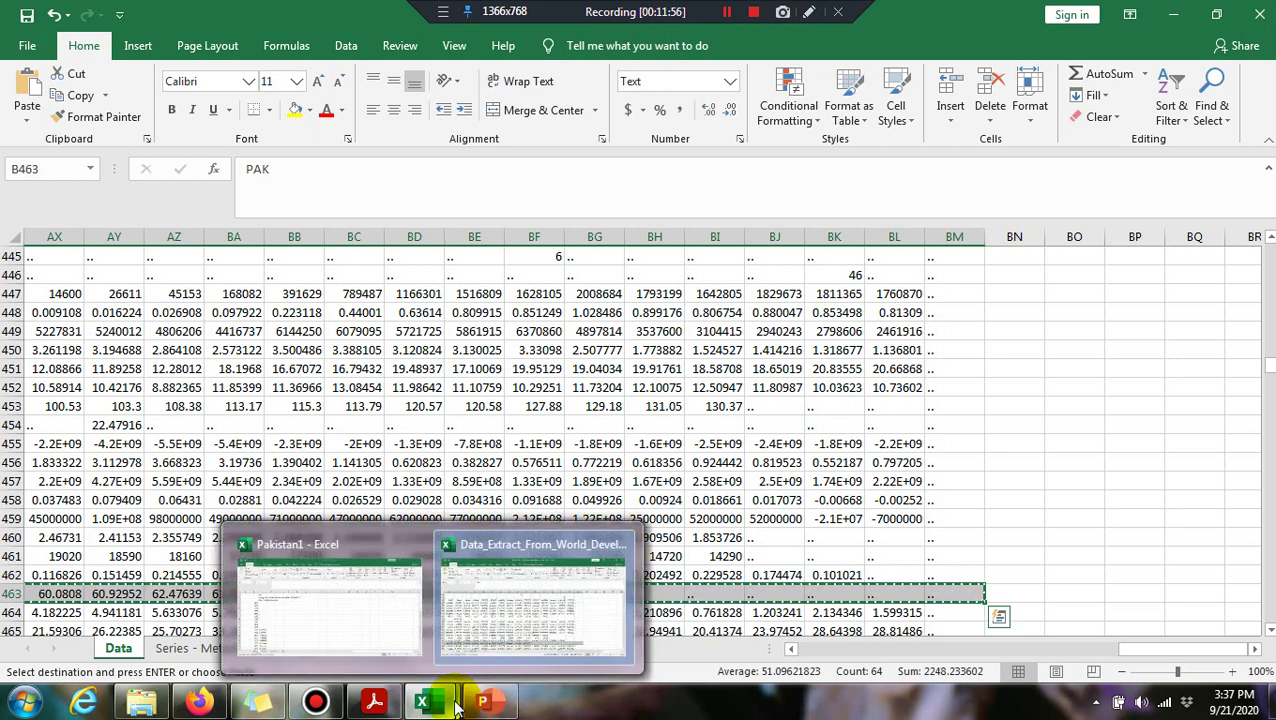
{"action": "left_click", "coordinate": [385, 638]}
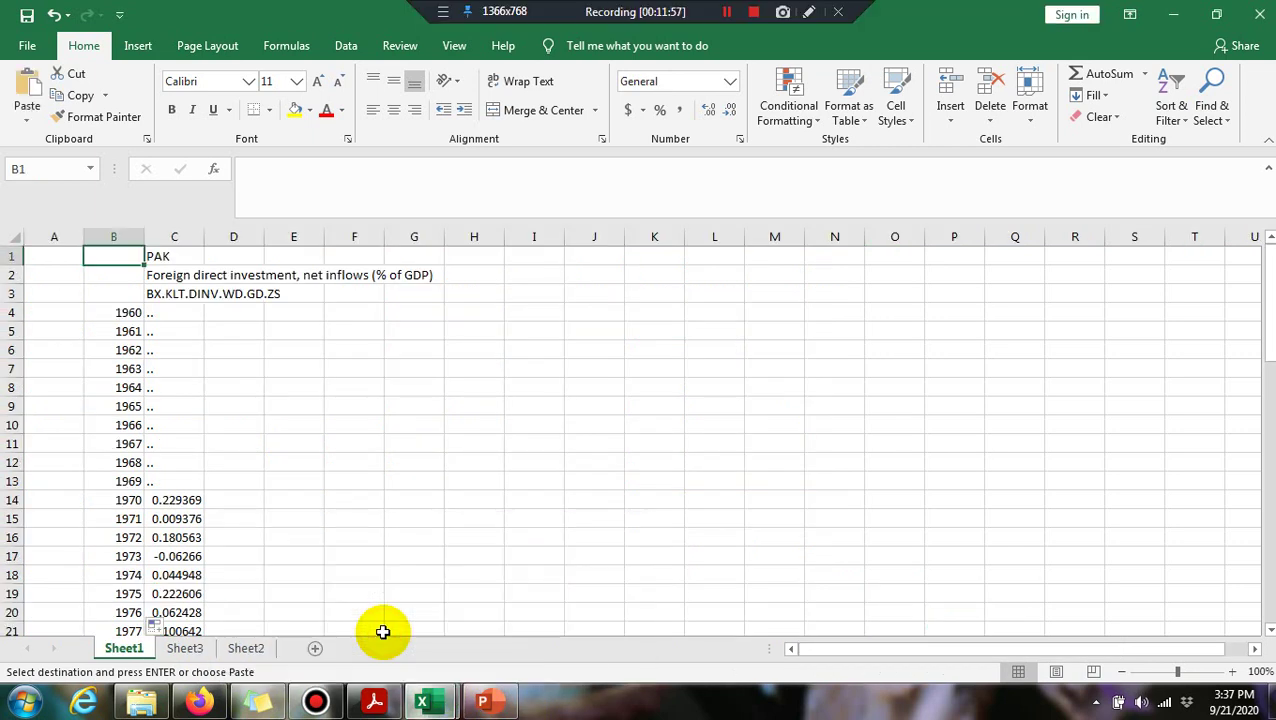
{"action": "left_click", "coordinate": [238, 253]}
{"action": "right_click", "coordinate": [238, 254]}
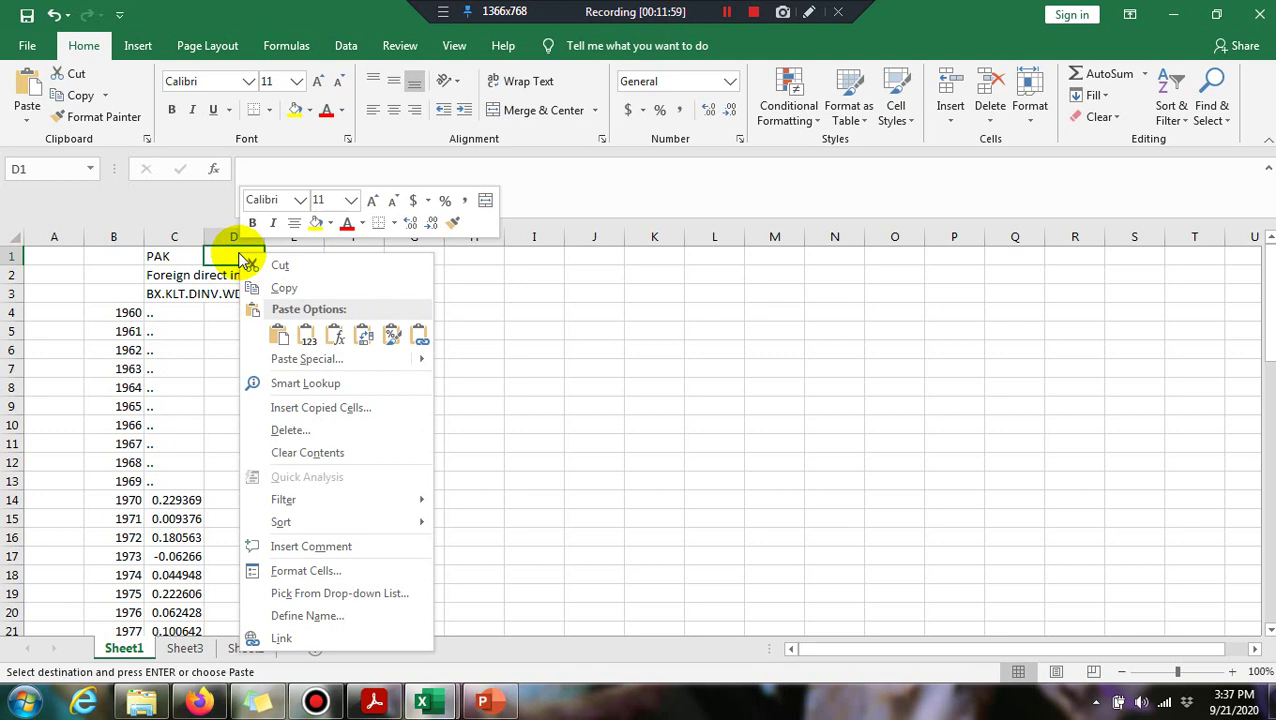
{"action": "left_click", "coordinate": [363, 340]}
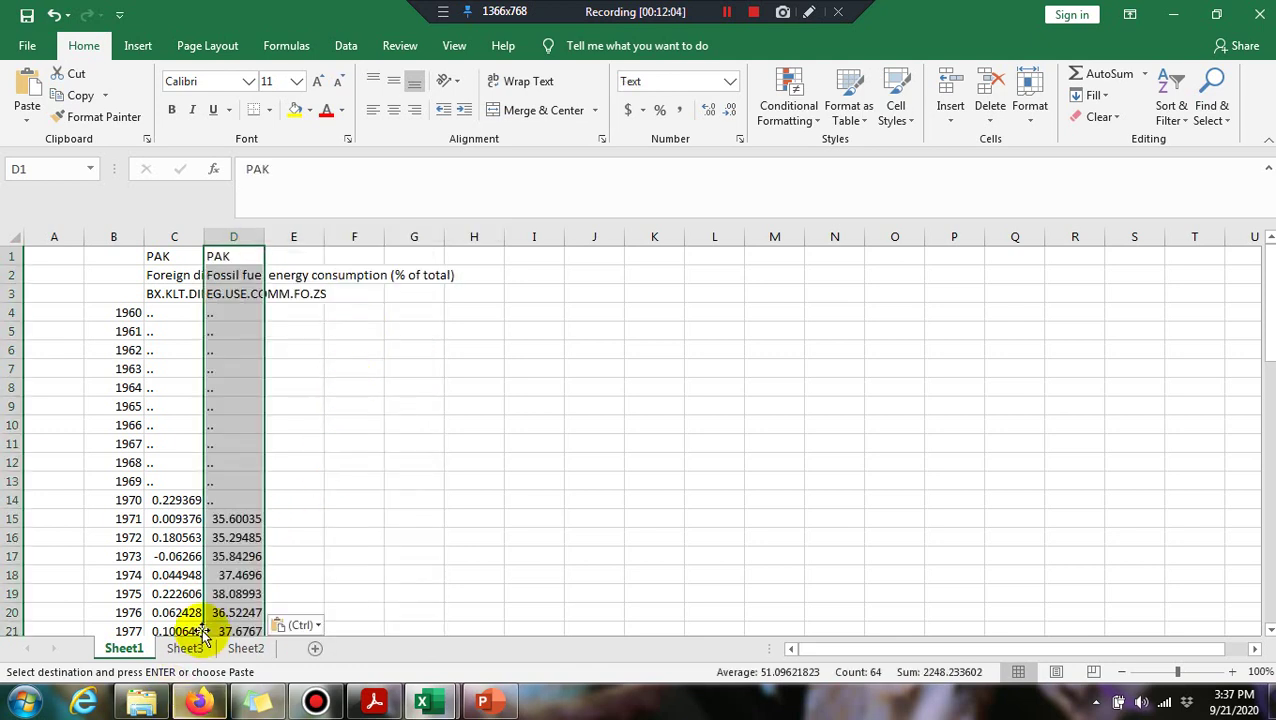
Look at Sheet2, and examine the year, foreign direct investment and inflation headings in Sheet3
{"action": "left_click", "coordinate": [242, 652]}
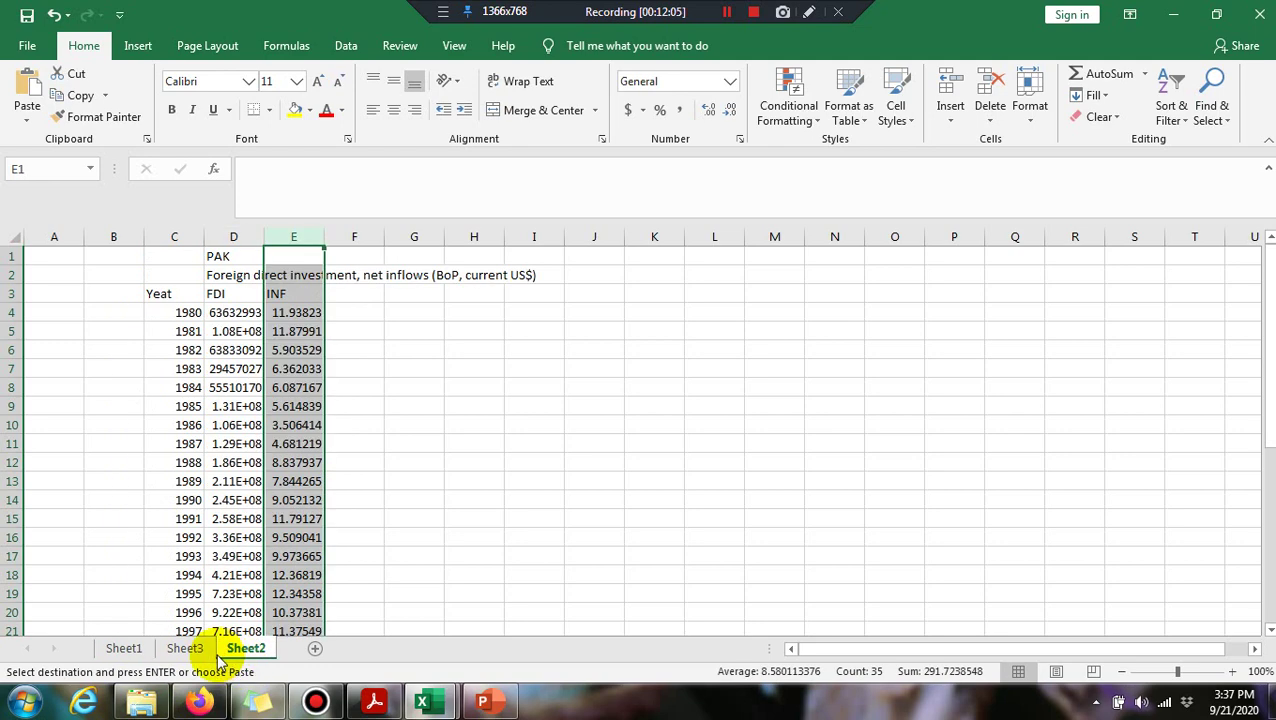
{"action": "left_click", "coordinate": [186, 650]}
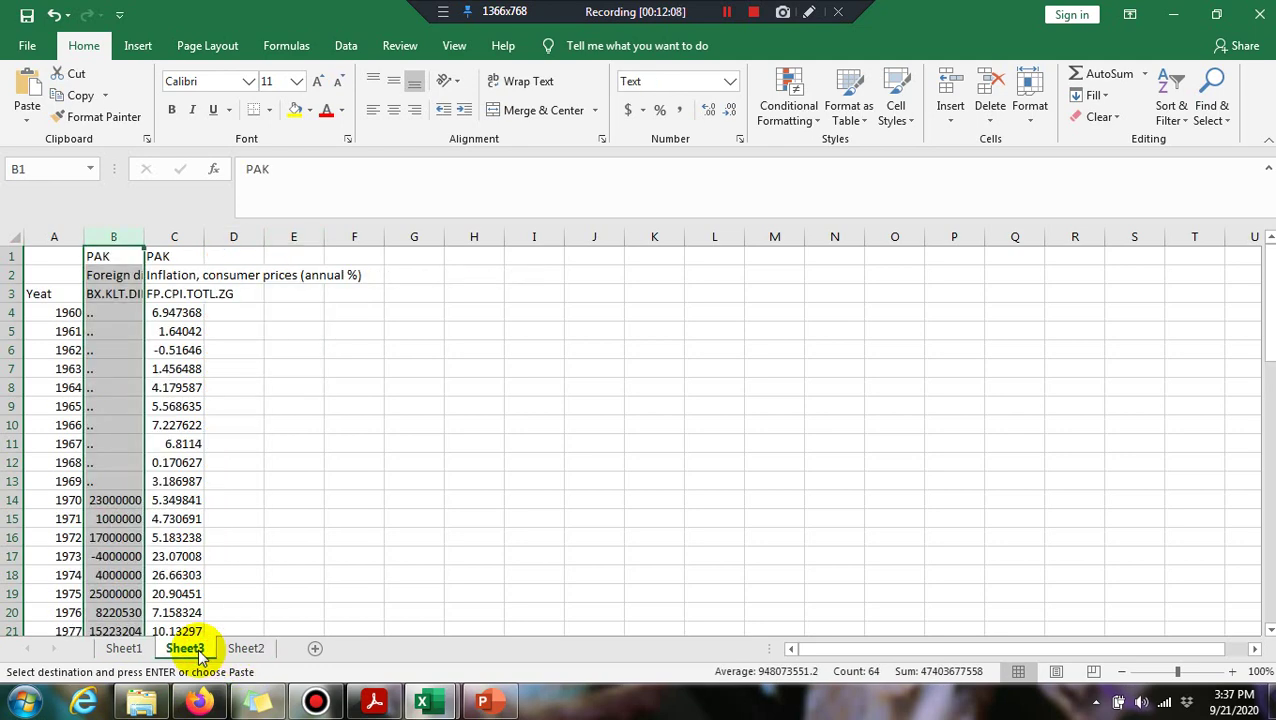
{"action": "key", "text": "Down"}
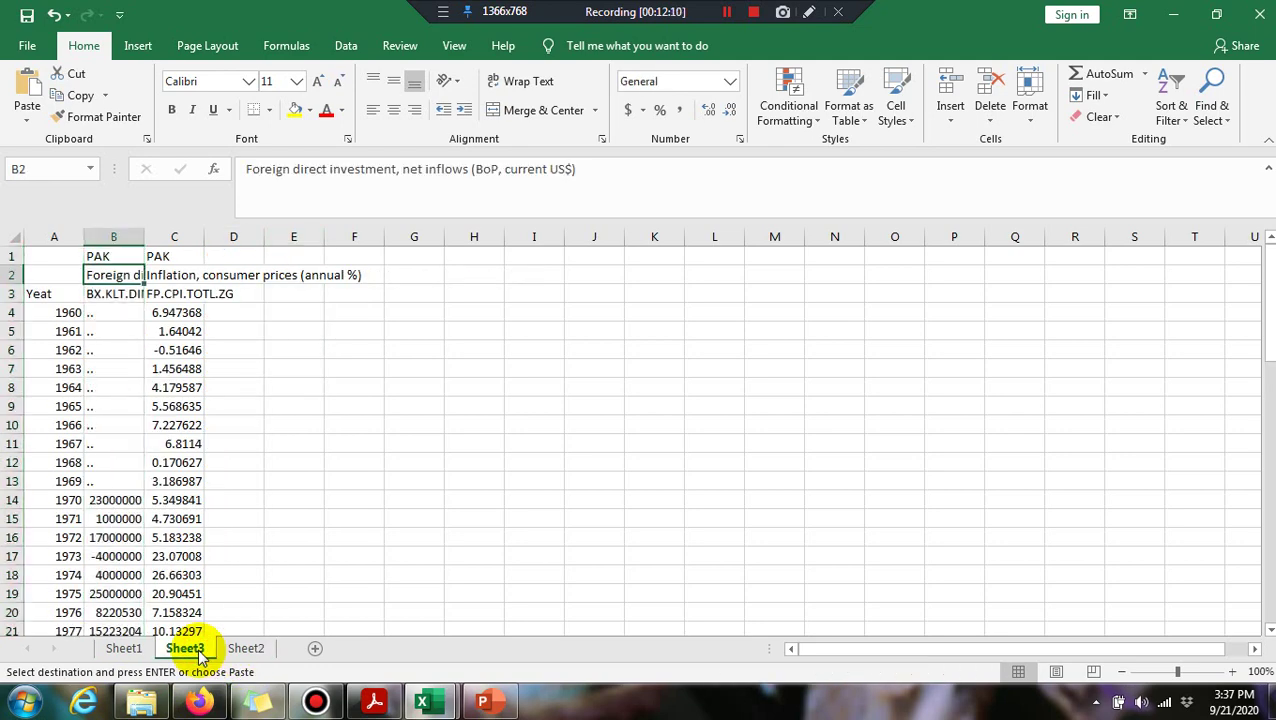
{"action": "key", "text": "Right"}
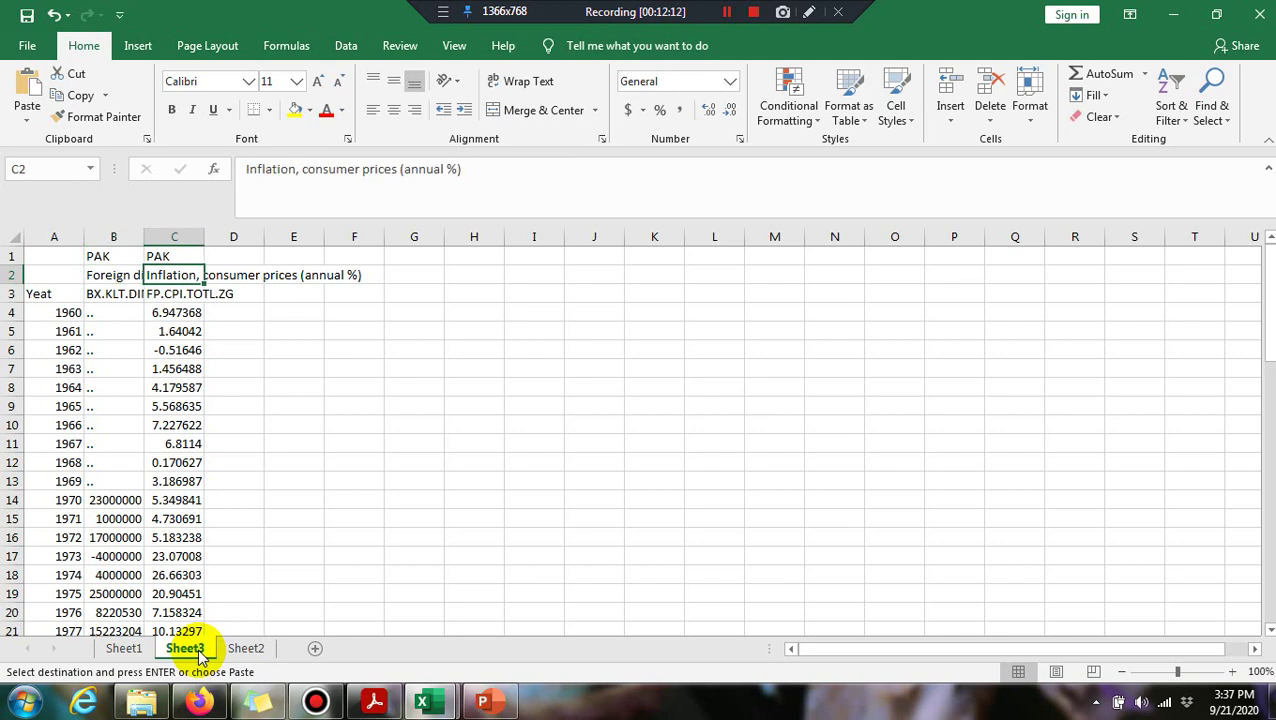
{"action": "key", "text": "Down"}
{"action": "key", "text": "Left"}
{"action": "key", "text": "Left"}
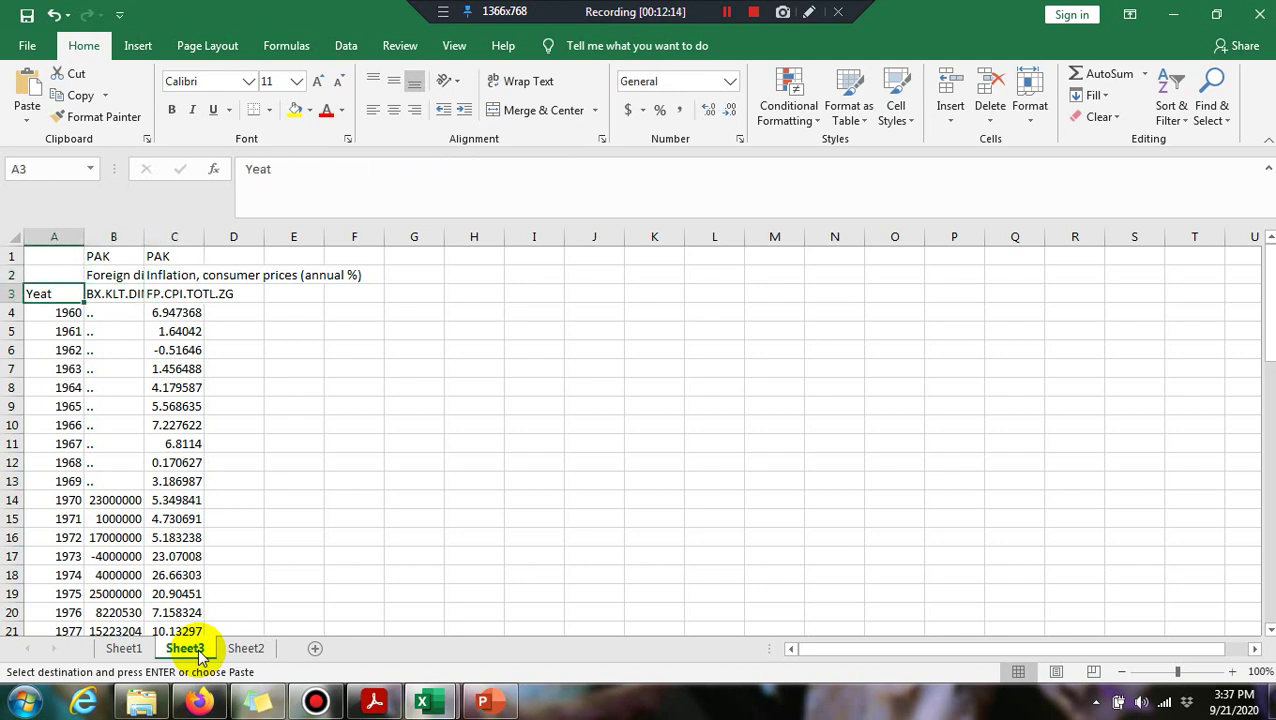
{"action": "key", "text": "Down"}
{"action": "key", "text": "Right"}
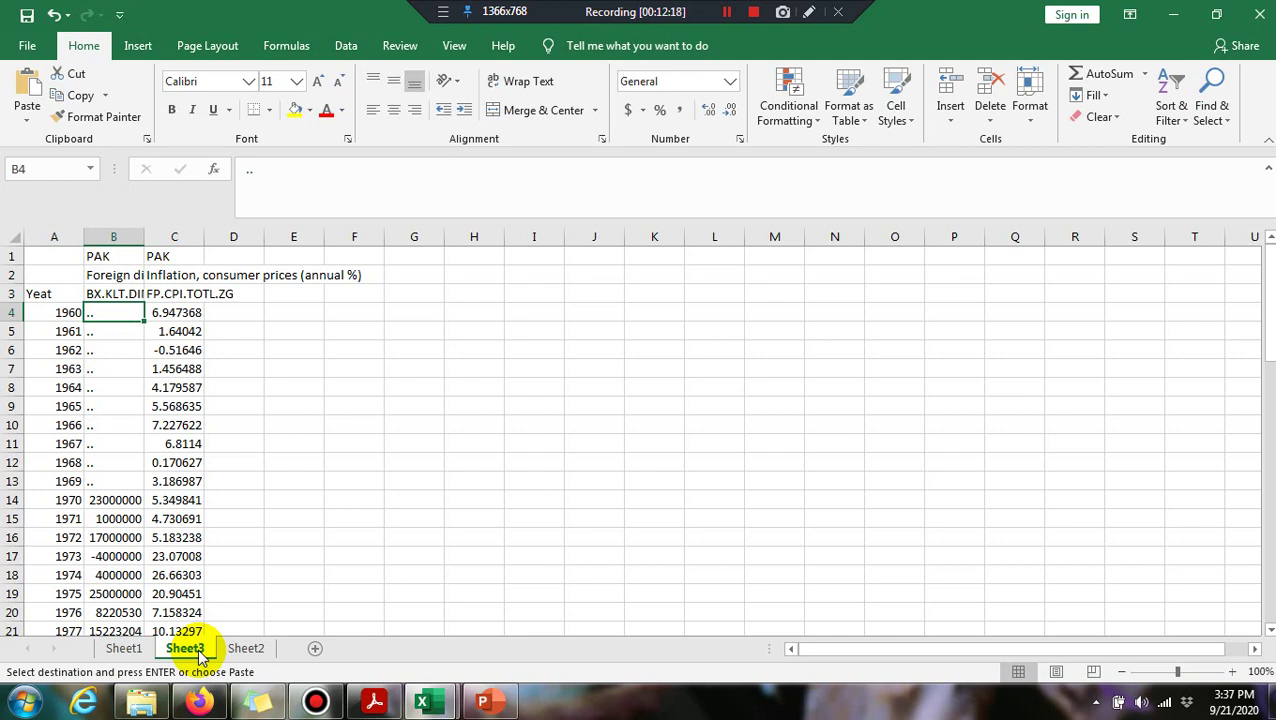
Check the foreign direct investment column in Sheet3 for missing early values, from 1960 down to 1977 and back up
{"action": "key", "text": "Down"}
{"action": "key", "text": "Down"}
{"action": "key", "text": "Down"}
{"action": "key", "text": "Down"}
{"action": "key", "text": "Down"}
{"action": "key", "text": "Down"}
{"action": "key", "text": "Down"}
{"action": "key", "text": "Down"}
{"action": "key", "text": "Down"}
{"action": "key", "text": "Down"}
{"action": "key", "text": "Down"}
{"action": "key", "text": "Down"}
{"action": "key", "text": "Down"}
{"action": "key", "text": "Down"}
{"action": "key", "text": "Down"}
{"action": "key", "text": "Down"}
{"action": "key", "text": "Down"}
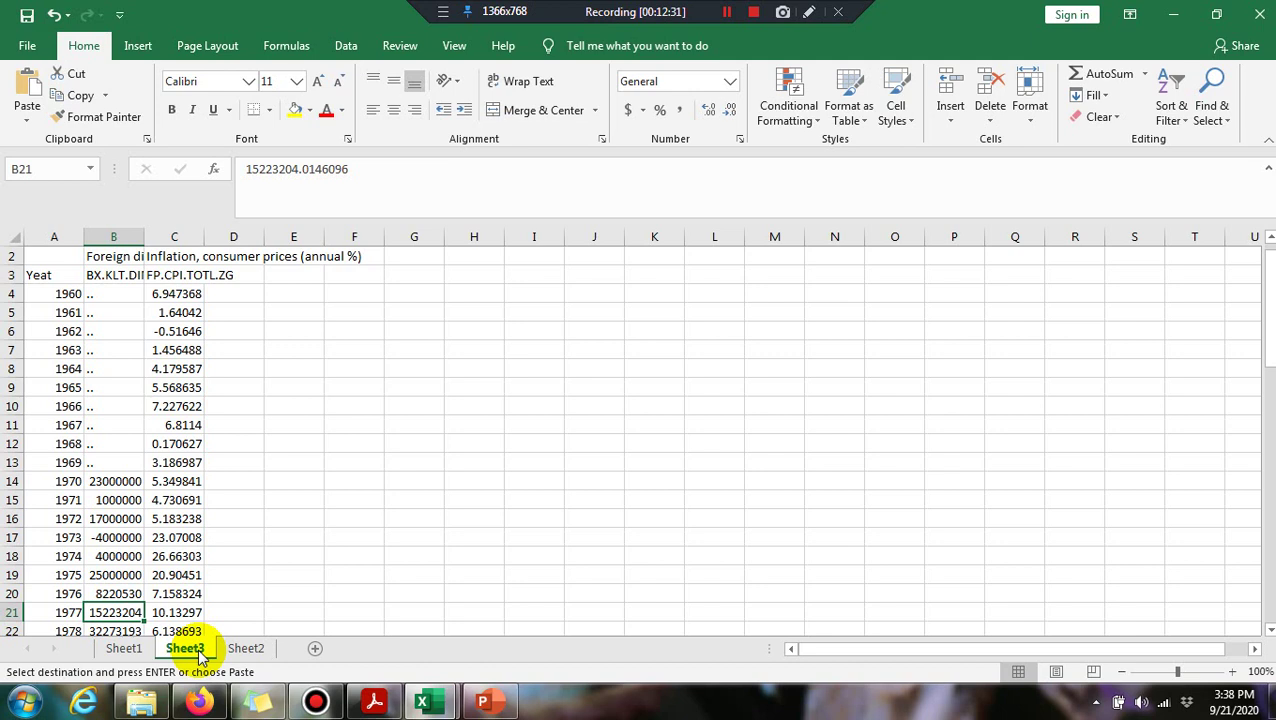
{"action": "key", "text": "Up"}
{"action": "key", "text": "Up"}
{"action": "key", "text": "Up"}
{"action": "key", "text": "Up"}
{"action": "key", "text": "Up"}
{"action": "key", "text": "Up"}
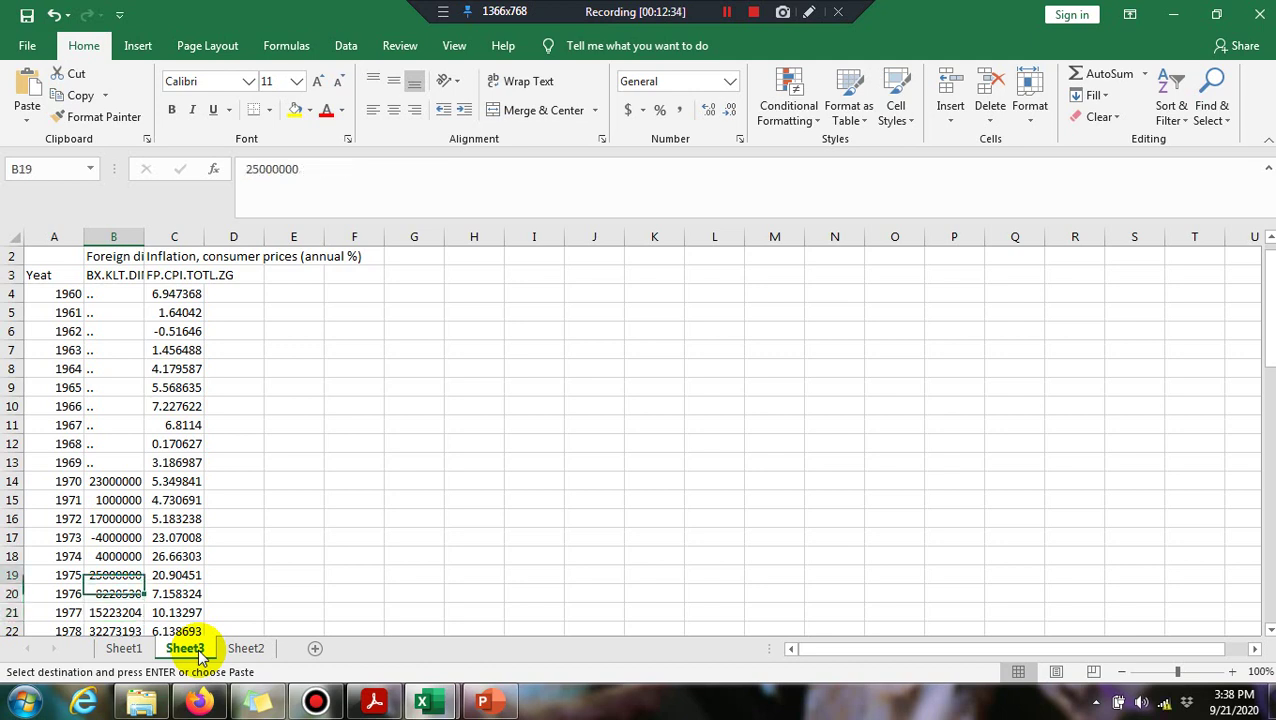
{"action": "key", "text": "Up"}
{"action": "key", "text": "Up"}
{"action": "key", "text": "Up"}
{"action": "key", "text": "Up"}
{"action": "key", "text": "Up"}
{"action": "key", "text": "Up"}
{"action": "key", "text": "Up"}
{"action": "key", "text": "Up"}
{"action": "key", "text": "Up"}
{"action": "key", "text": "Up"}
{"action": "key", "text": "Up"}
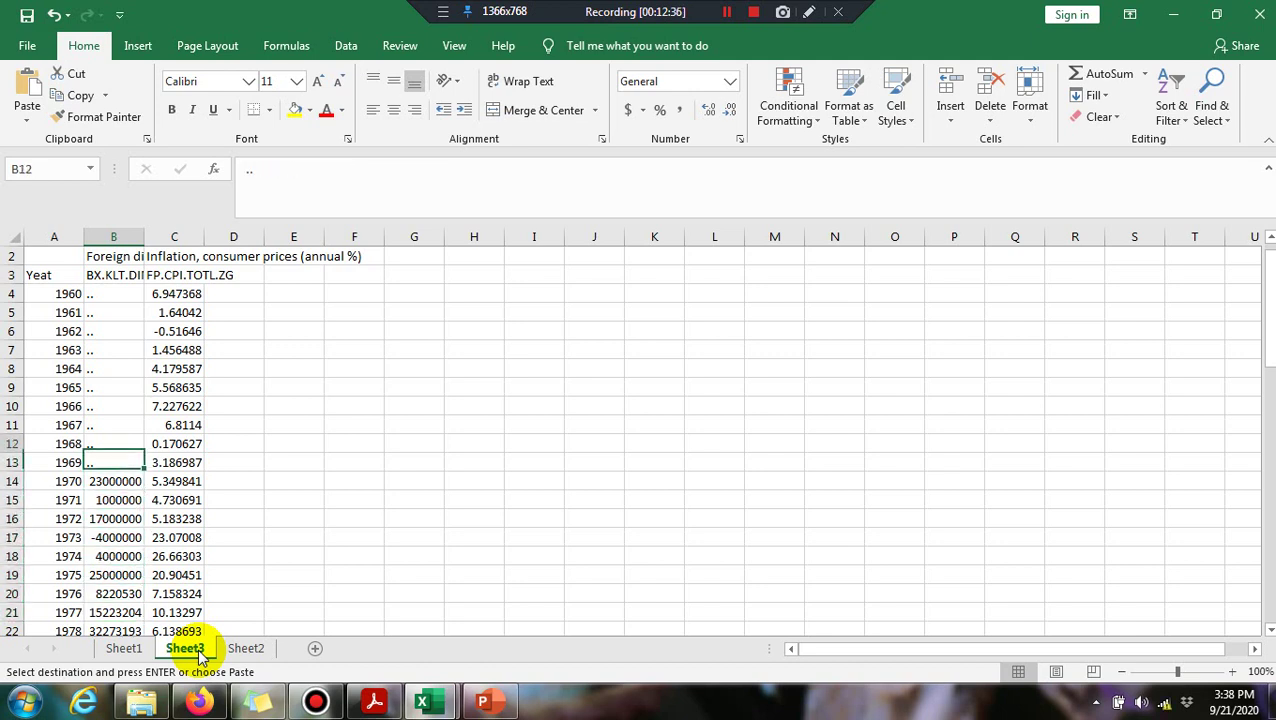
Select the 1960–1969 rows of the year and foreign direct investment columns in Sheet3, range A4:B13, to examine the missing data
{"action": "key", "text": "Left"}
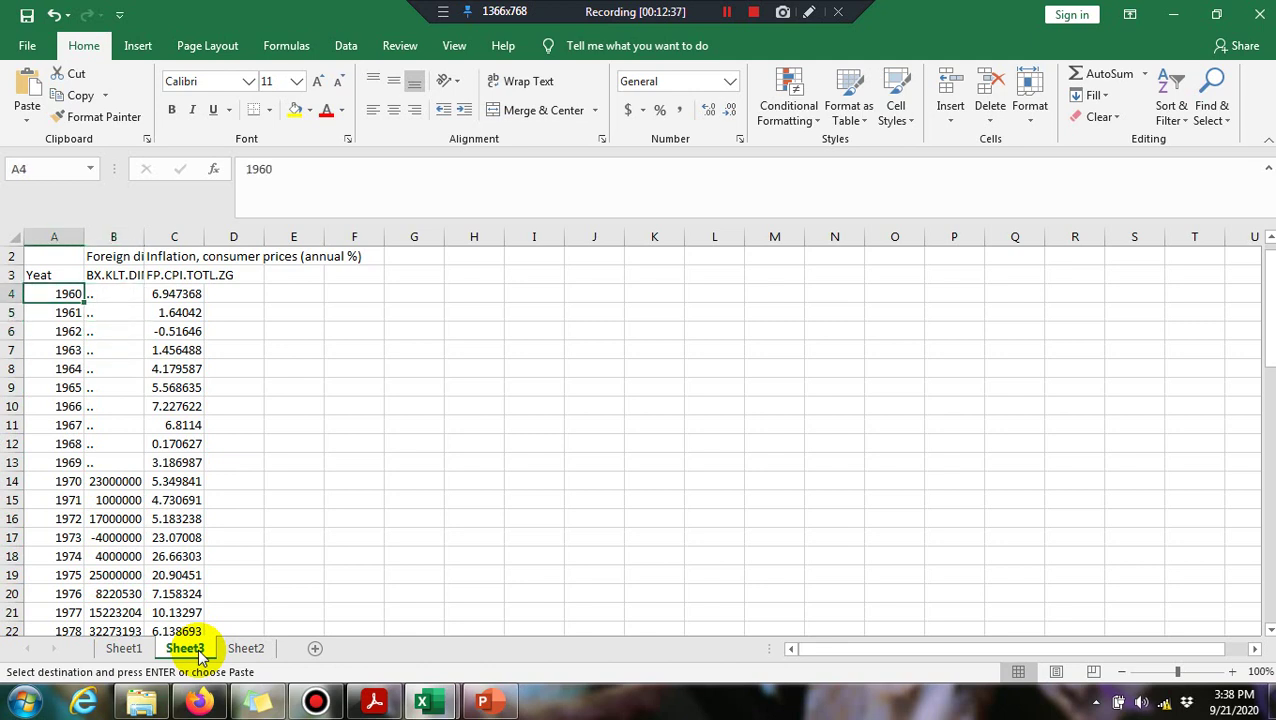
{"action": "key", "text": "shift+Down"}
{"action": "key", "text": "shift+Down"}
{"action": "key", "text": "shift+Down"}
{"action": "key", "text": "shift+Down"}
{"action": "key", "text": "shift+Down"}
{"action": "key", "text": "shift+Down"}
{"action": "key", "text": "shift+Down"}
{"action": "key", "text": "shift+Down"}
{"action": "key", "text": "shift+Down"}
{"action": "key", "text": "shift+Down"}
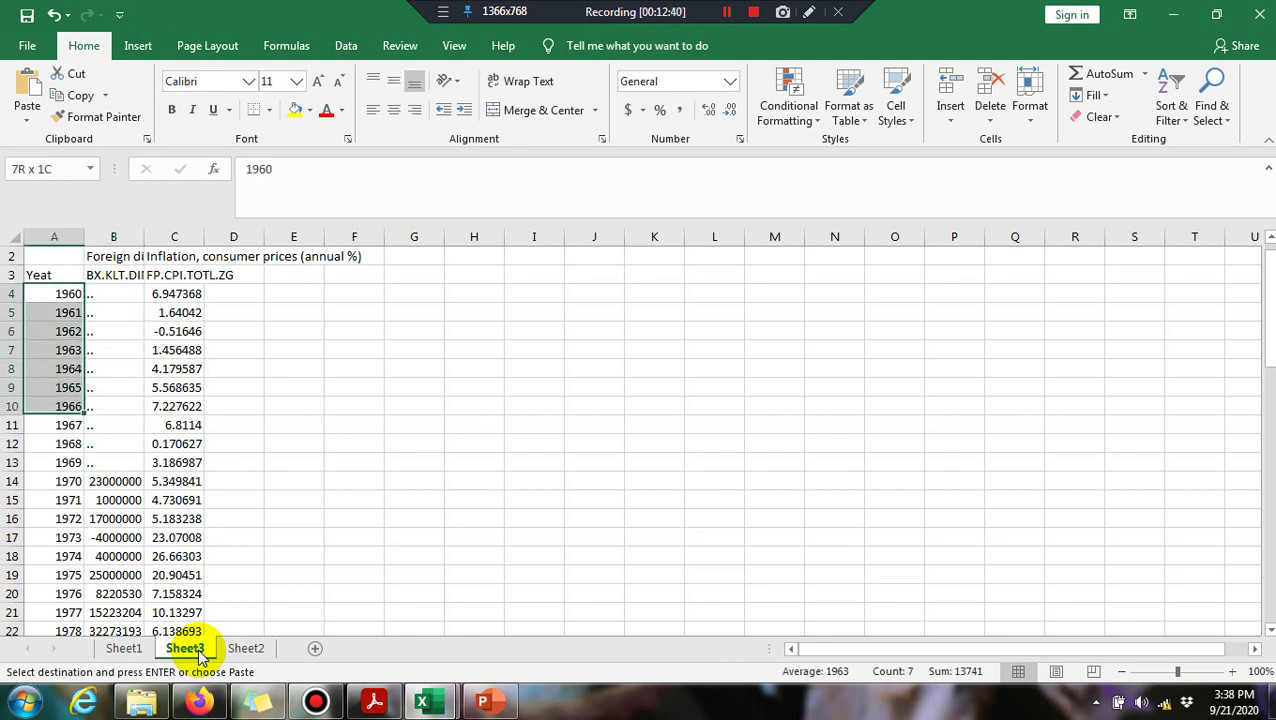
{"action": "key", "text": "shift+Up"}
{"action": "key", "text": "shift+Right"}
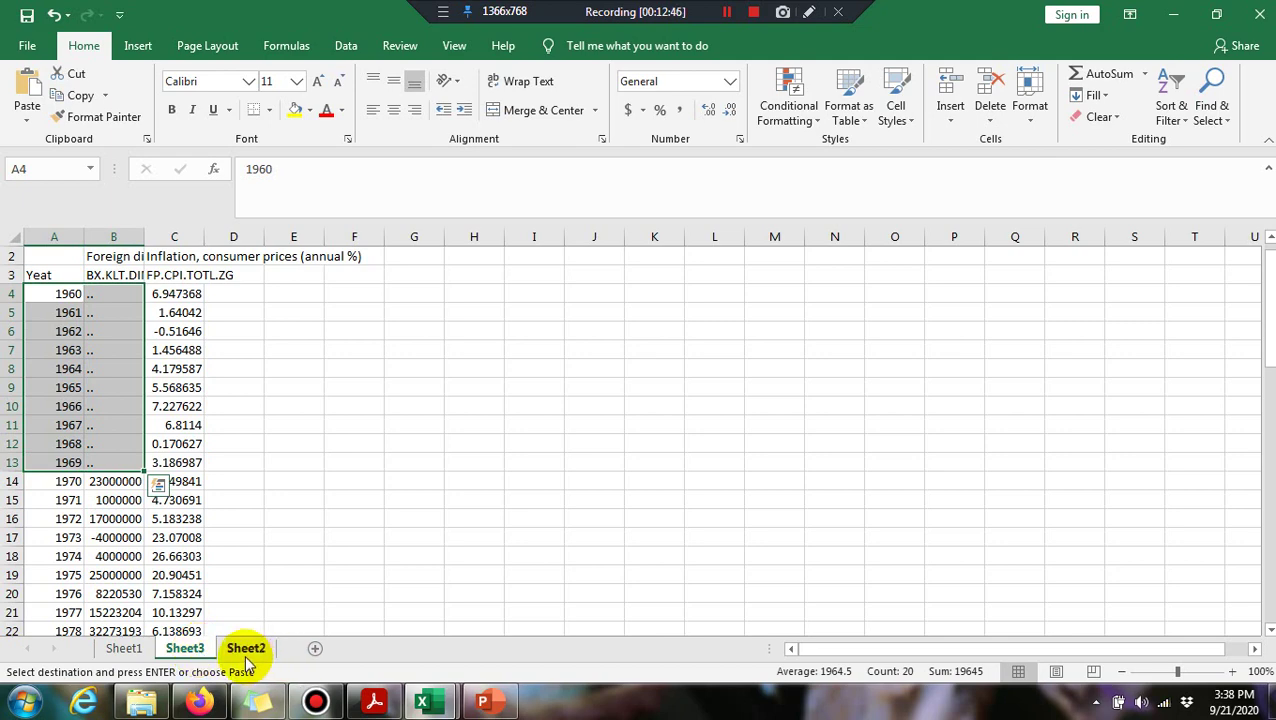
Switch to Sheet2 and select the 1980–2013 rows of the year, FDI and INF columns, range C4:E37, to examine the complete data
{"action": "left_click", "coordinate": [245, 655]}
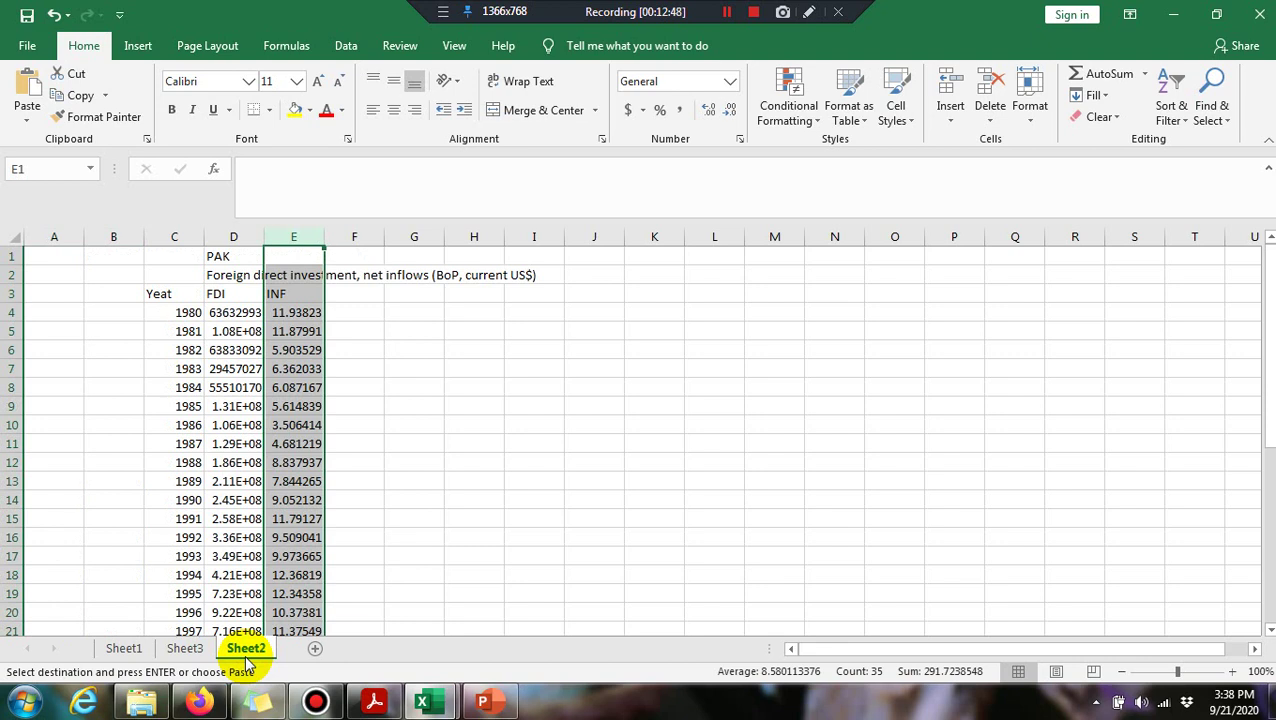
{"action": "left_click", "coordinate": [188, 315]}
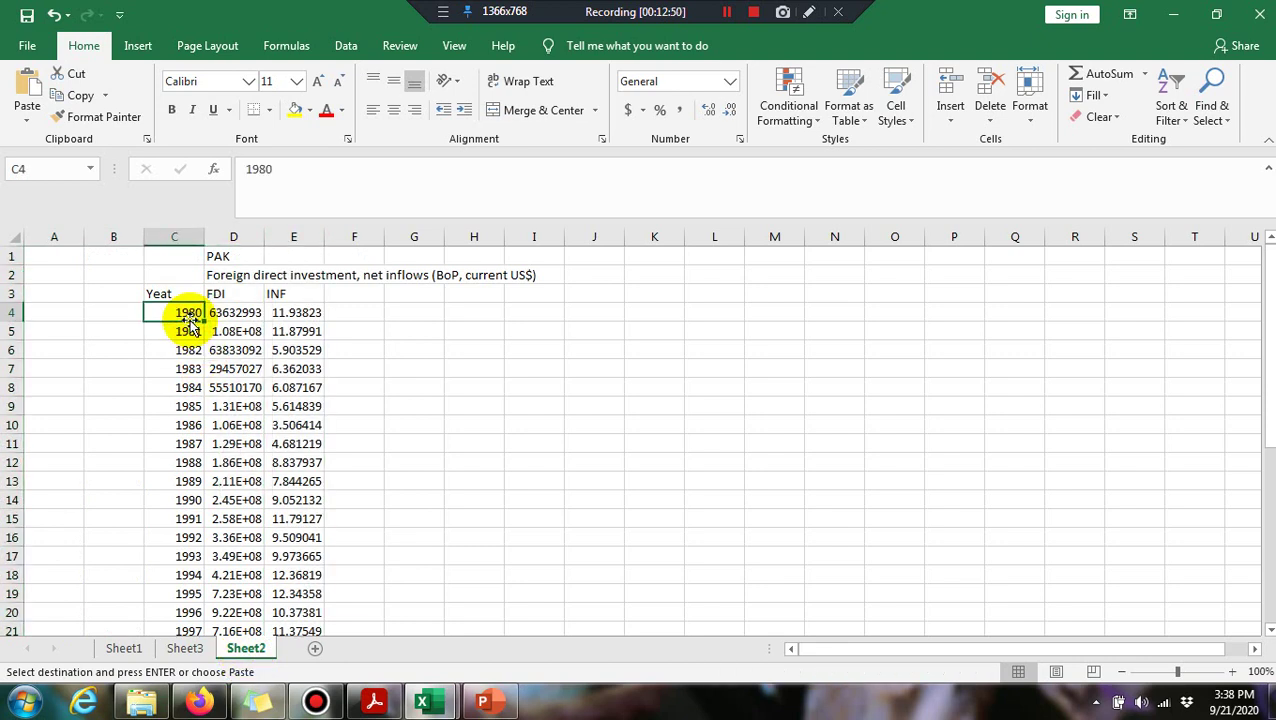
{"action": "key", "text": "Right"}
{"action": "key", "text": "Left"}
{"action": "key", "text": "shift+Right"}
{"action": "key", "text": "shift+Right"}
{"action": "key", "text": "shift+Down"}
{"action": "key", "text": "shift+Down"}
{"action": "key", "text": "shift+Down"}
{"action": "key", "text": "shift+Down"}
{"action": "key", "text": "shift+Down"}
{"action": "key", "text": "shift+Down"}
{"action": "key", "text": "shift+Down"}
{"action": "key", "text": "shift+Down"}
{"action": "key", "text": "shift+Down"}
{"action": "key", "text": "shift+Down"}
{"action": "key", "text": "shift+Down"}
{"action": "key", "text": "shift+Down"}
{"action": "key", "text": "shift+Down"}
{"action": "key", "text": "shift+Down"}
{"action": "key", "text": "shift+Down"}
{"action": "key", "text": "shift+Down"}
{"action": "key", "text": "shift+Down"}
{"action": "key", "text": "shift+Down"}
{"action": "key", "text": "shift+Down"}
{"action": "key", "text": "shift+Down"}
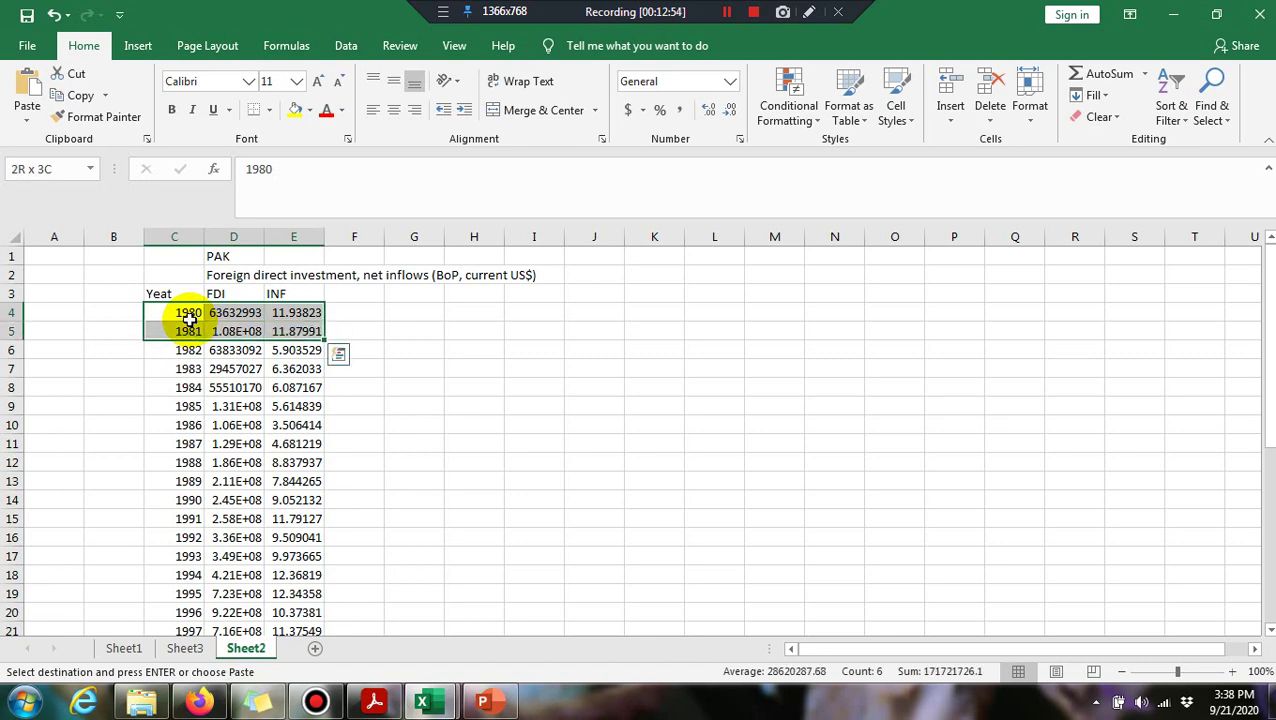
{"action": "key", "text": "shift+Up"}
{"action": "key", "text": "shift+Up"}
{"action": "key", "text": "shift+Up"}
{"action": "key", "text": "shift+Up"}
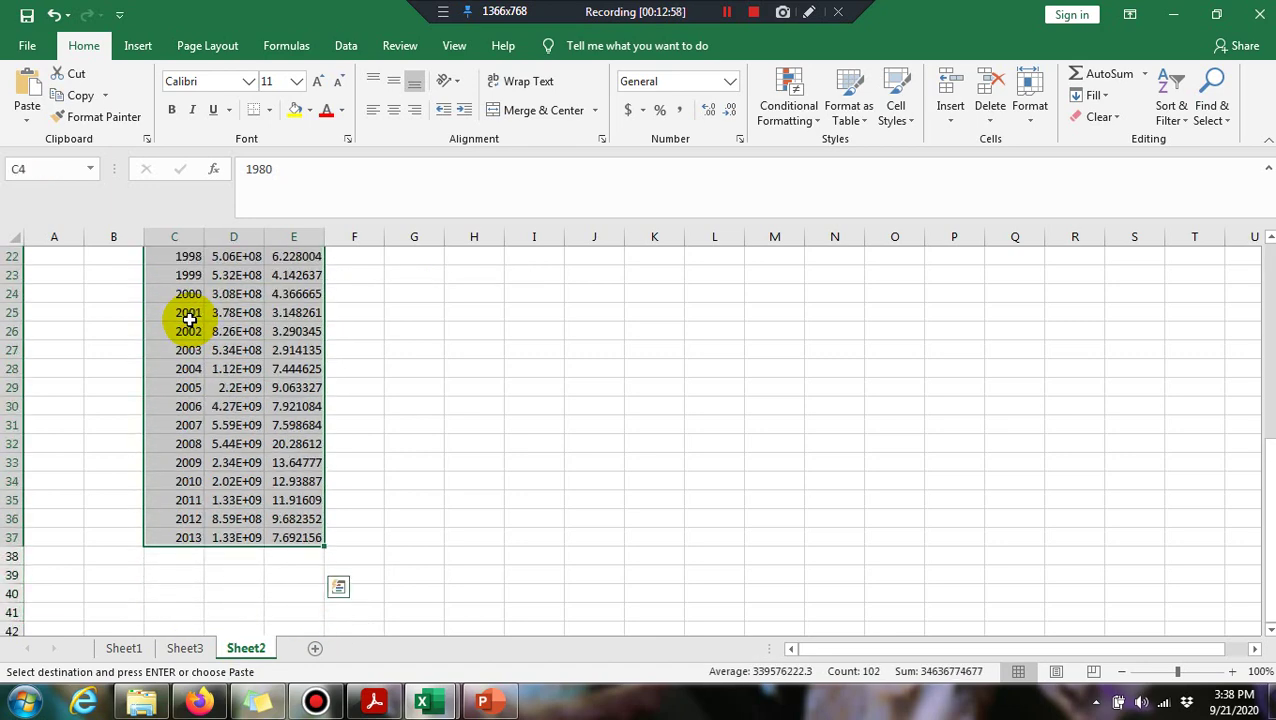
Correct the spelling of the year column's heading in cell C3 of Sheet2 to "Year"
{"action": "key", "text": "Up"}
{"action": "key", "text": "Up"}
{"action": "key", "text": "Up"}
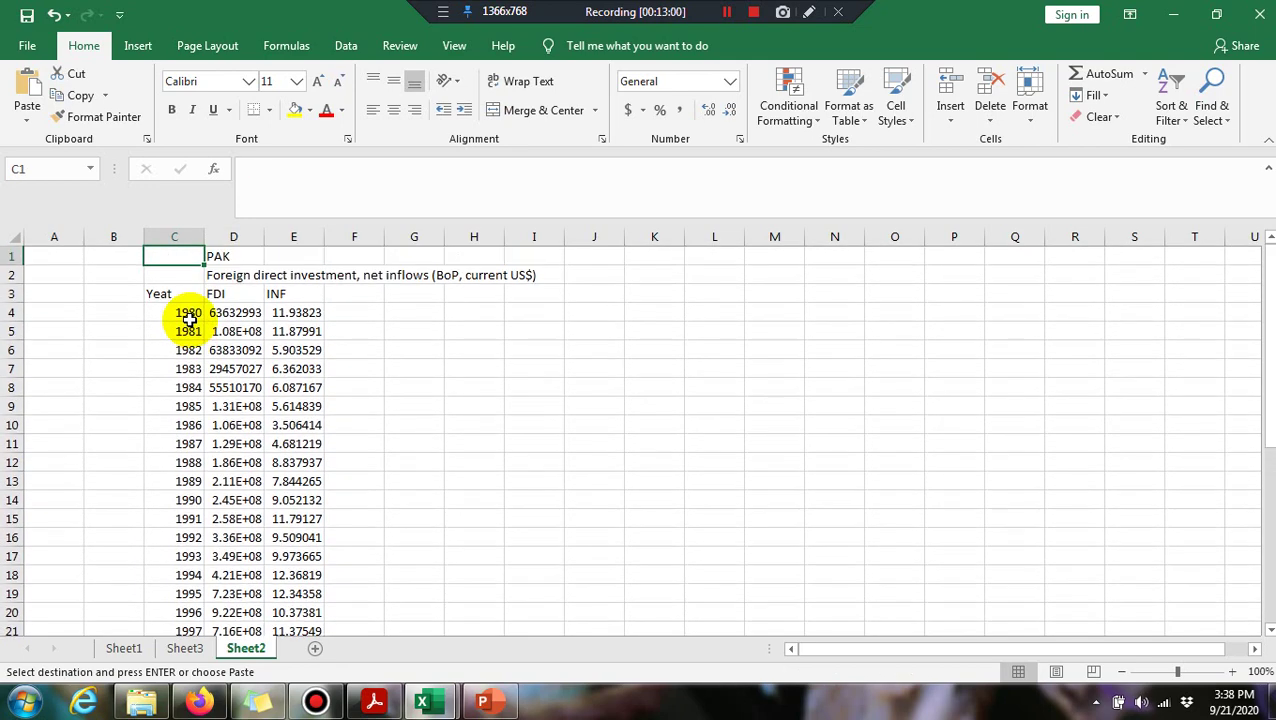
{"action": "key", "text": "Down"}
{"action": "key", "text": "Down"}
{"action": "key", "text": "Down"}
{"action": "key", "text": "Up"}
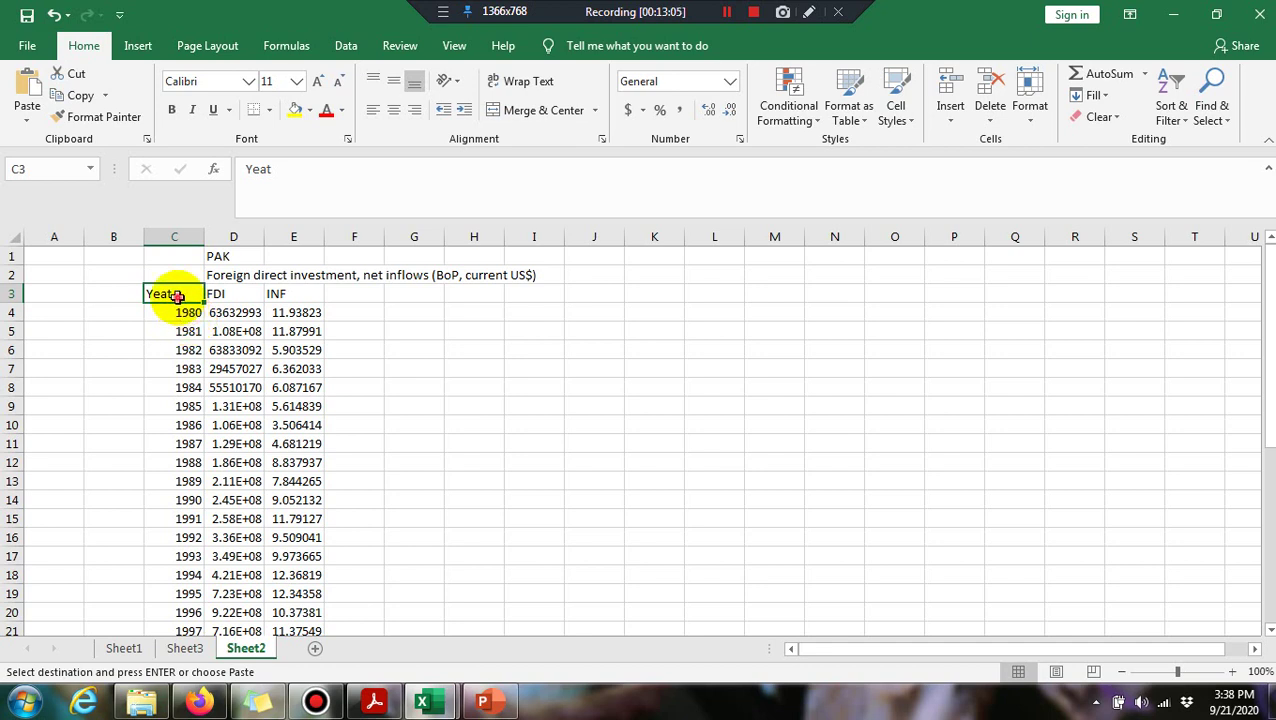
{"action": "double_click", "coordinate": [166, 294]}
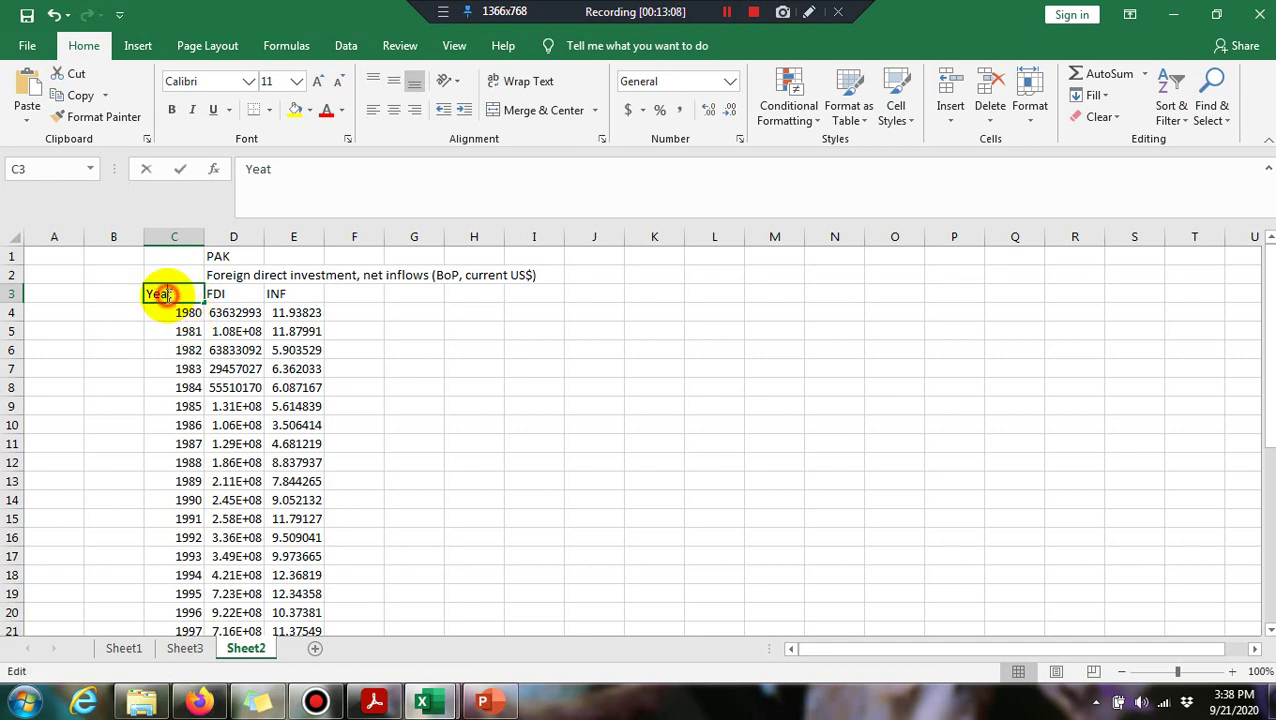
{"action": "key", "text": "BackSpace"}
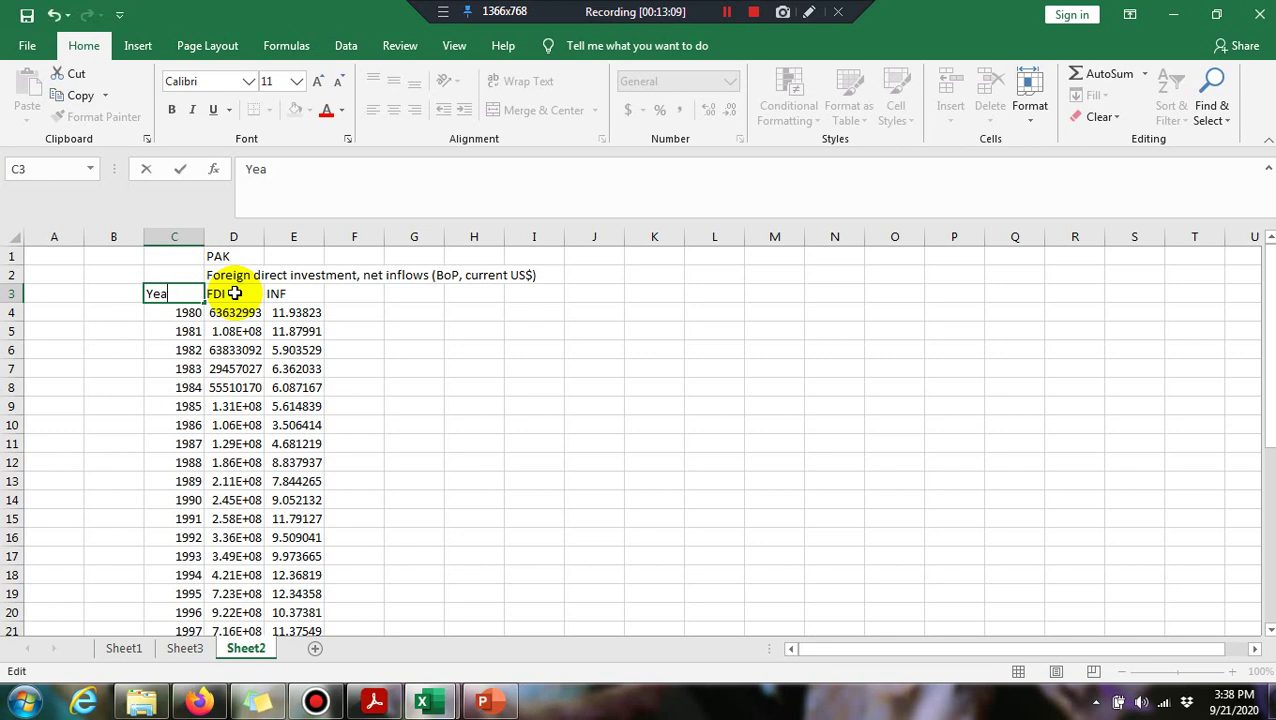
{"action": "type", "text": "r"}
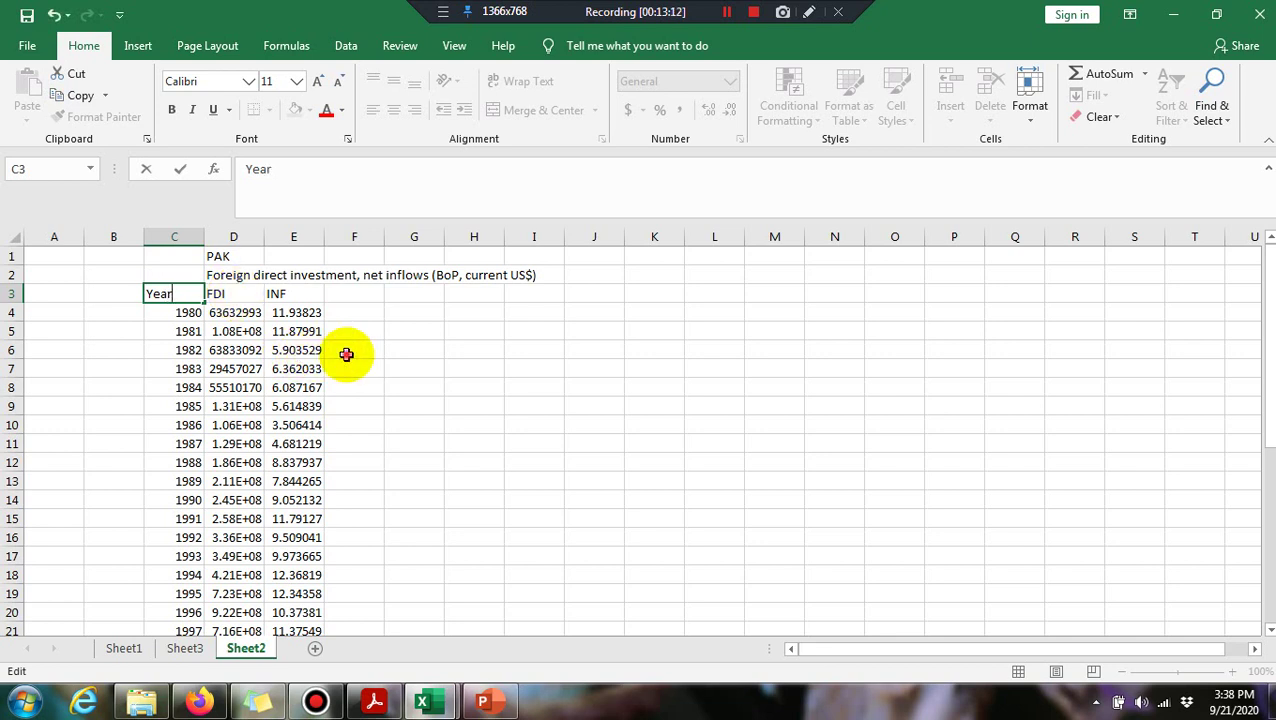
{"action": "left_click", "coordinate": [346, 354]}
Review the year column in Sheet2 down past the 2013 row and back up, and check the Year and FDI headings
{"action": "key", "text": "Left"}
{"action": "key", "text": "Left"}
{"action": "key", "text": "Up"}
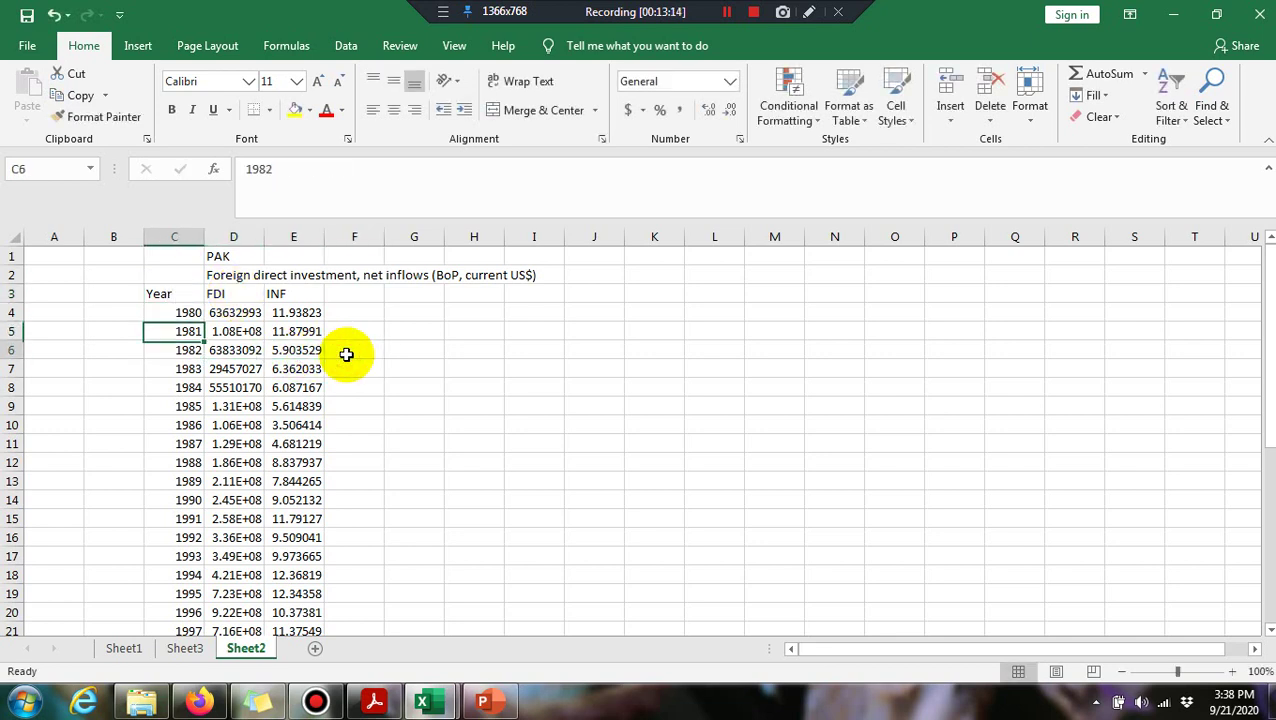
{"action": "key", "text": "Down"}
{"action": "key", "text": "Down"}
{"action": "key", "text": "Down"}
{"action": "key", "text": "Down"}
{"action": "key", "text": "Down"}
{"action": "key", "text": "Down"}
{"action": "key", "text": "Down"}
{"action": "key", "text": "Down"}
{"action": "key", "text": "Down"}
{"action": "key", "text": "Down"}
{"action": "key", "text": "Down"}
{"action": "key", "text": "Down"}
{"action": "key", "text": "Down"}
{"action": "key", "text": "Down"}
{"action": "key", "text": "Down"}
{"action": "key", "text": "Down"}
{"action": "key", "text": "Down"}
{"action": "key", "text": "Down"}
{"action": "key", "text": "Down"}
{"action": "key", "text": "Down"}
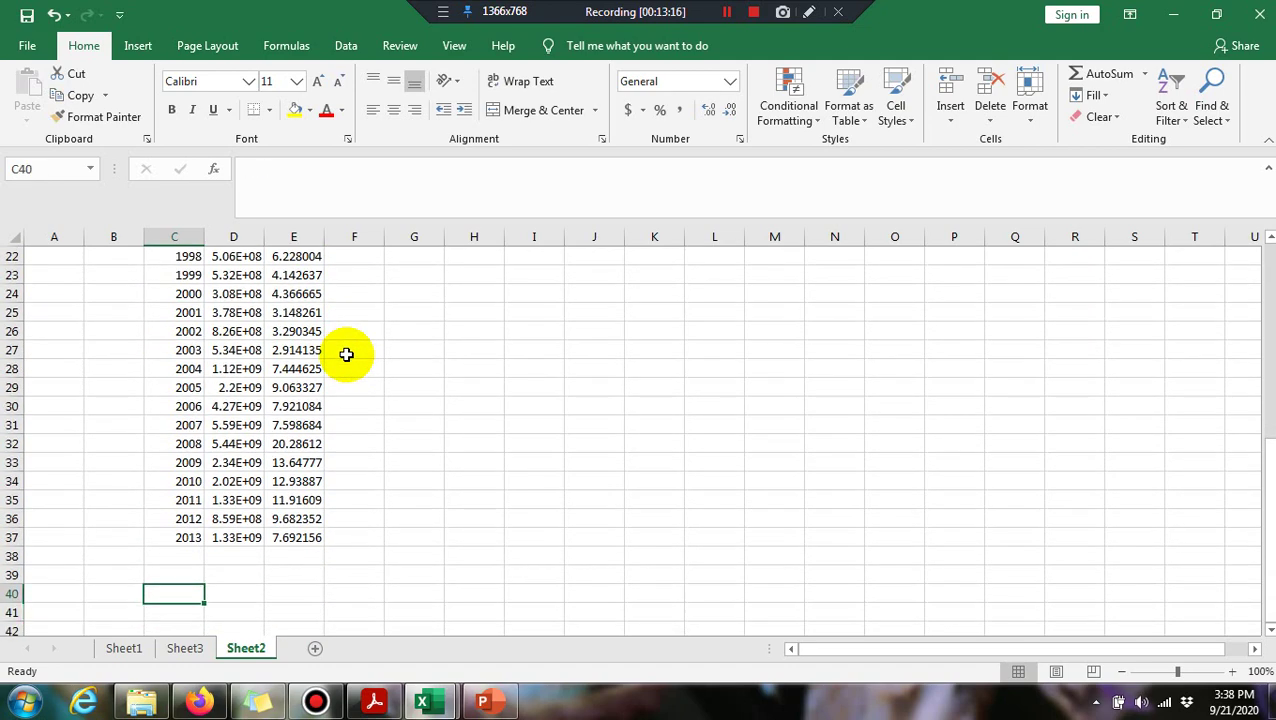
{"action": "key", "text": "Up"}
{"action": "key", "text": "Up"}
{"action": "key", "text": "Up"}
{"action": "key", "text": "Up"}
{"action": "key", "text": "Up"}
{"action": "key", "text": "Up"}
{"action": "key", "text": "Up"}
{"action": "key", "text": "Up"}
{"action": "key", "text": "Up"}
{"action": "key", "text": "Up"}
{"action": "key", "text": "Up"}
{"action": "key", "text": "Up"}
{"action": "key", "text": "Up"}
{"action": "key", "text": "Up"}
{"action": "key", "text": "Up"}
{"action": "key", "text": "Up"}
{"action": "key", "text": "Up"}
{"action": "key", "text": "Up"}
{"action": "key", "text": "Up"}
{"action": "key", "text": "Up"}
{"action": "key", "text": "Up"}
{"action": "key", "text": "Up"}
{"action": "key", "text": "Up"}
{"action": "key", "text": "Up"}
{"action": "key", "text": "Up"}
{"action": "key", "text": "Up"}
{"action": "key", "text": "Up"}
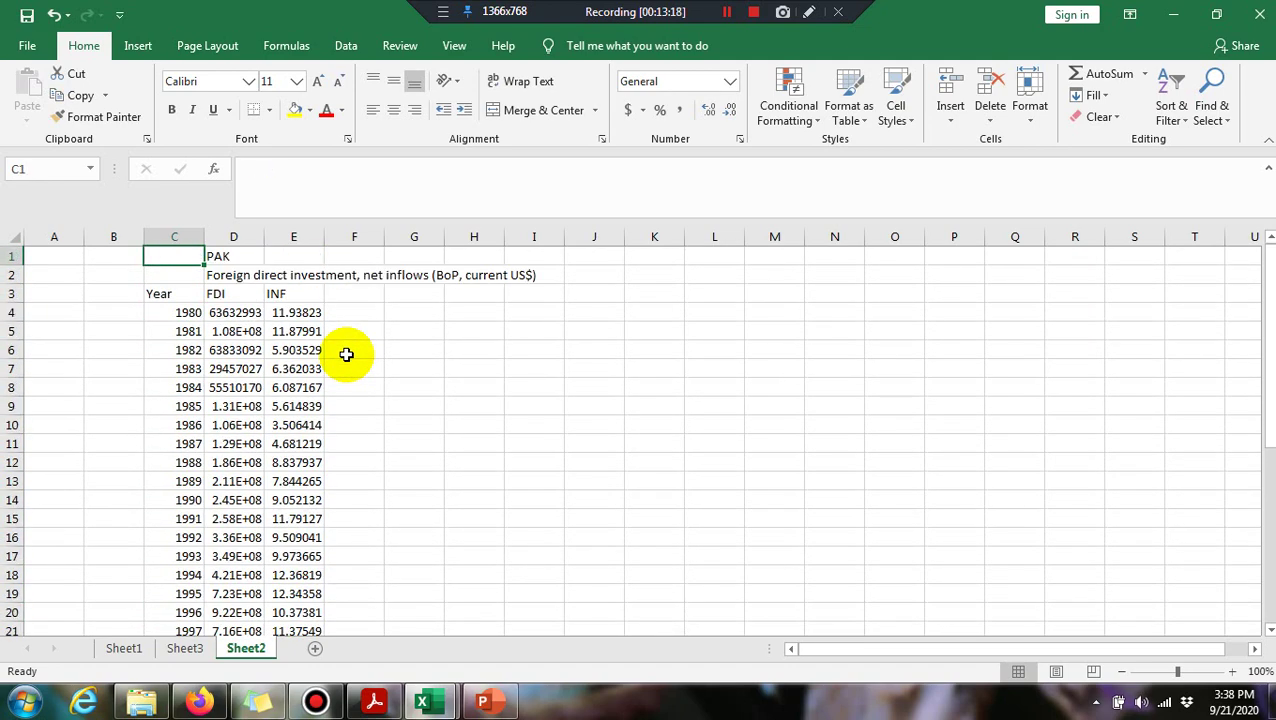
{"action": "key", "text": "Down"}
{"action": "key", "text": "Down"}
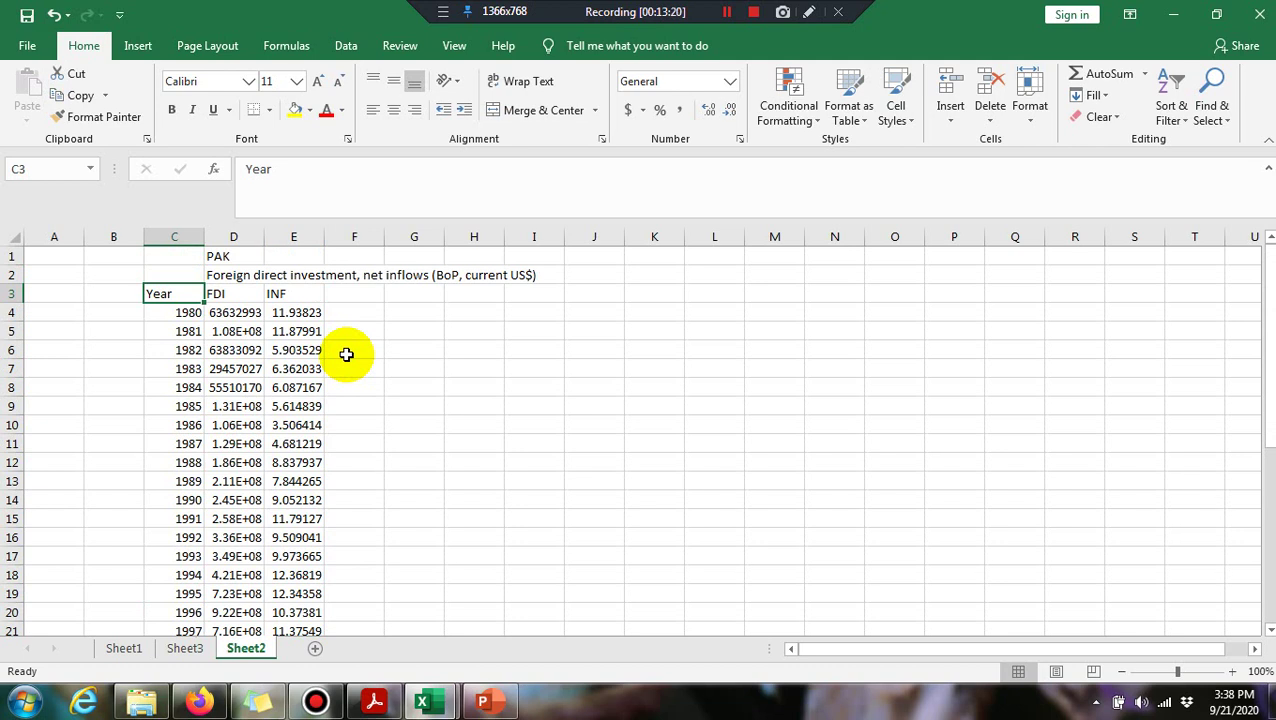
{"action": "key", "text": "Right"}
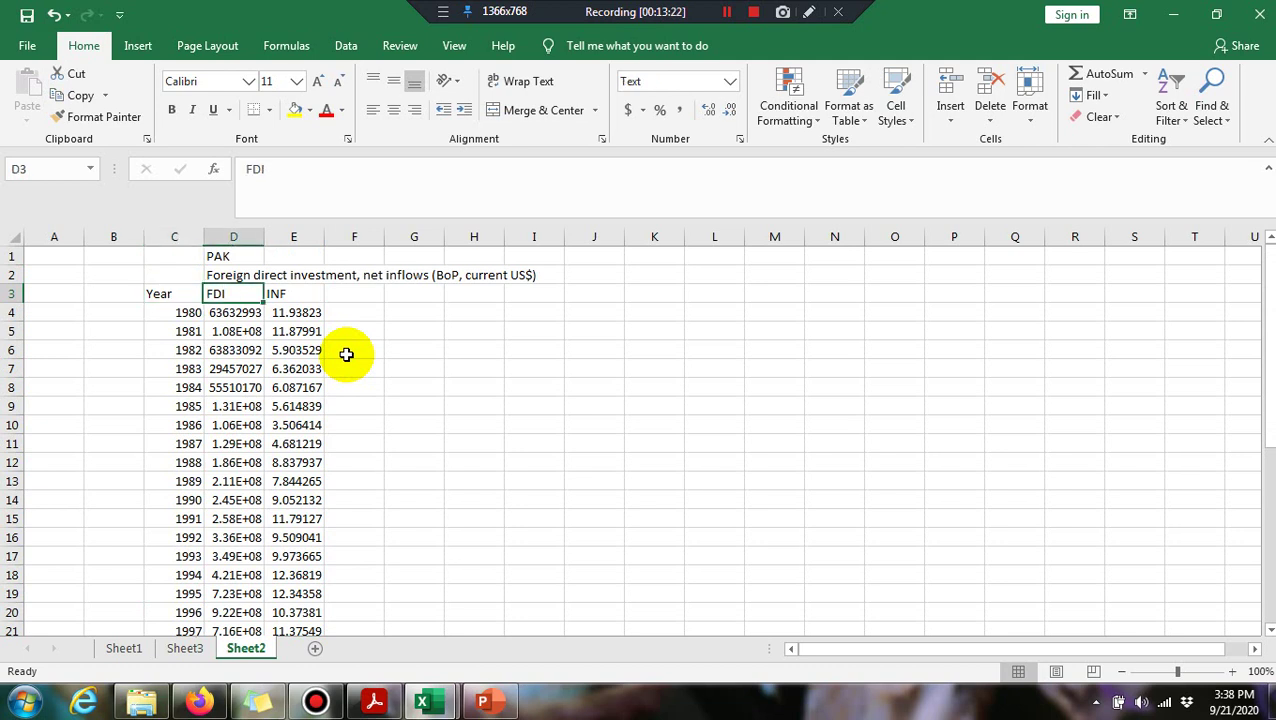
{"action": "key", "text": "Left"}
{"action": "key", "text": "Left"}
{"action": "key", "text": "Right"}
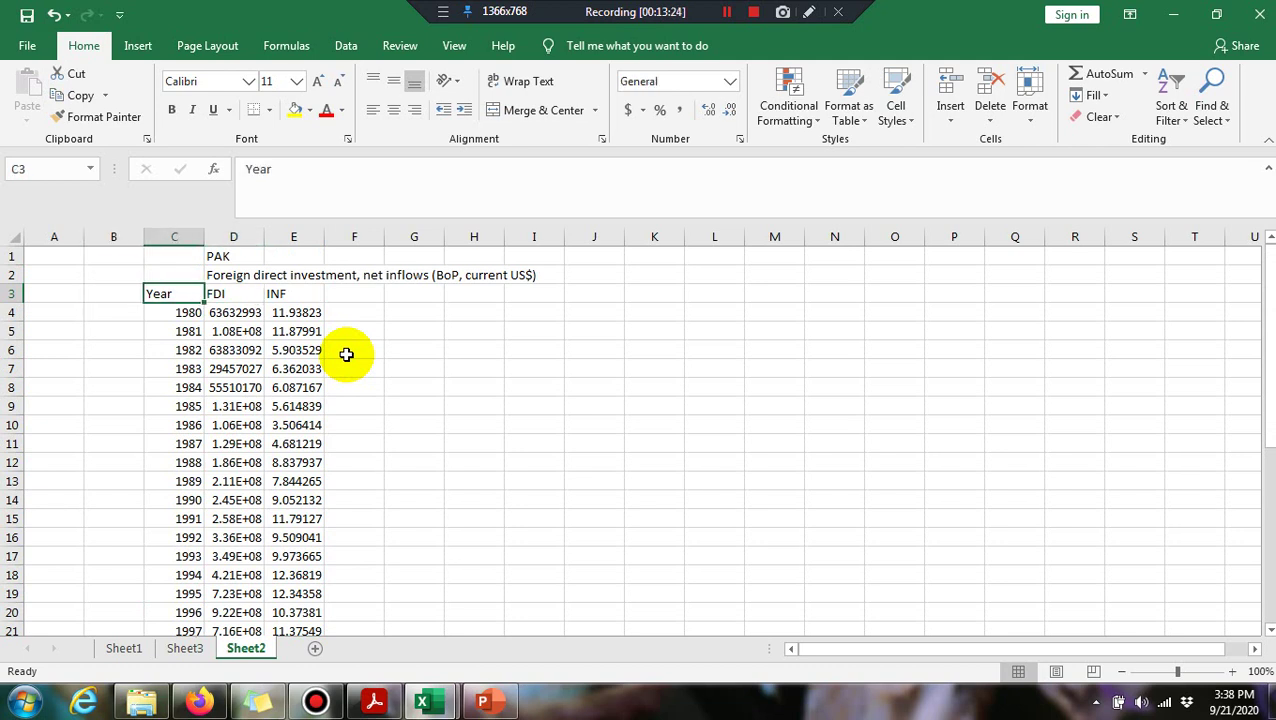